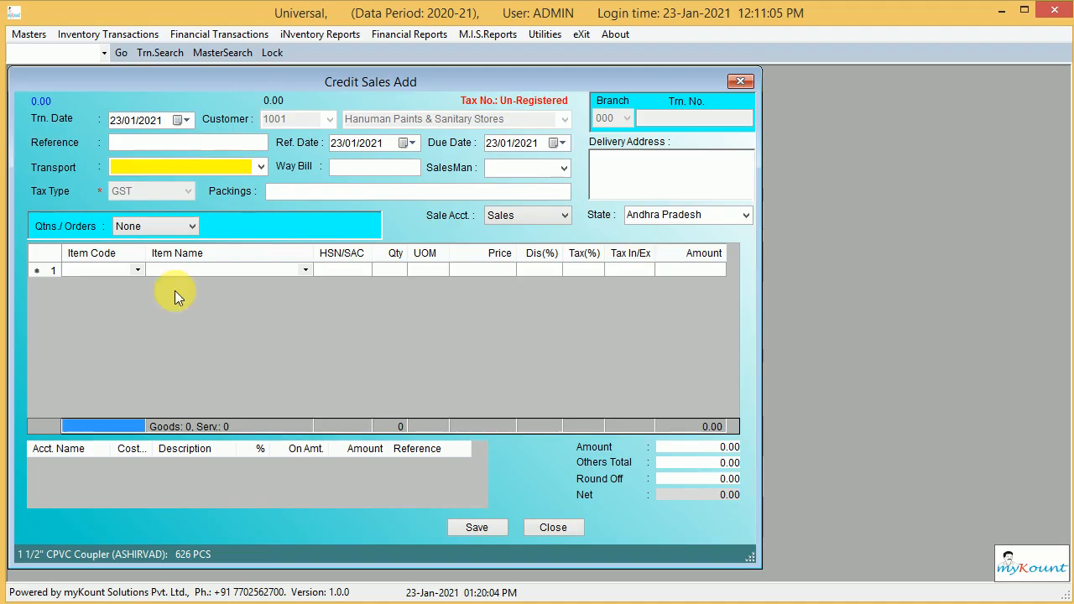
Step: Add item C112, the 1 1/2" CPVC Coupler, to the first line of the credit sale with a quantity of 10
click(124, 275)
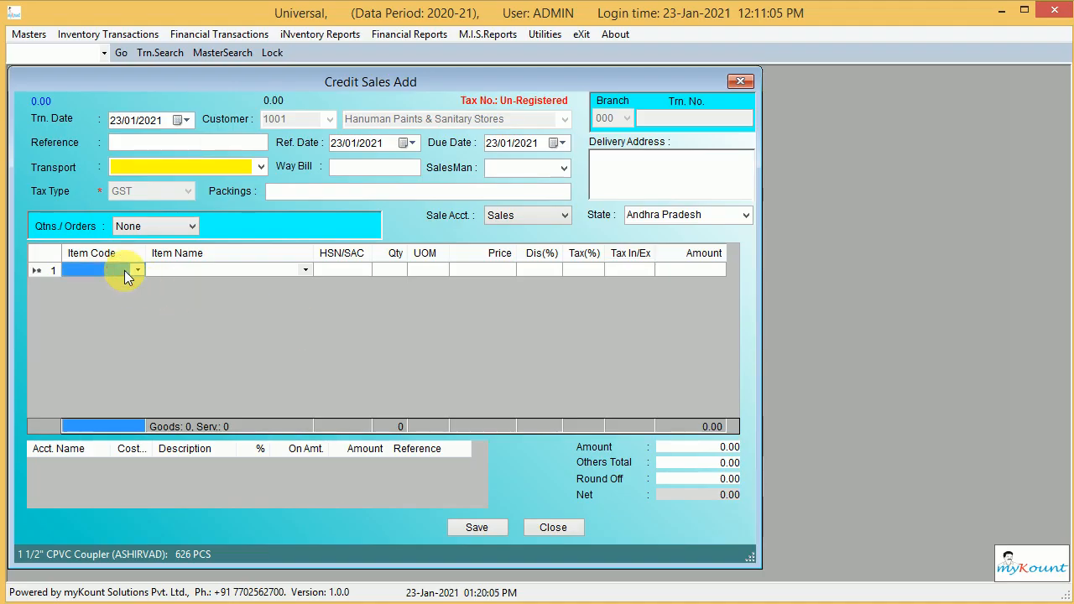
text(C112)
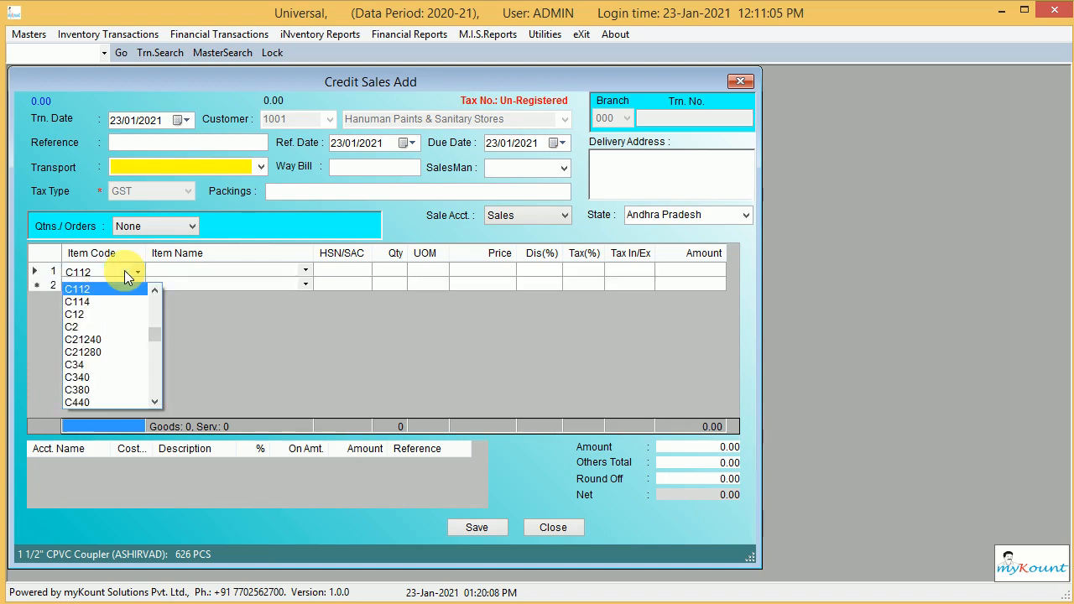
key(Return)
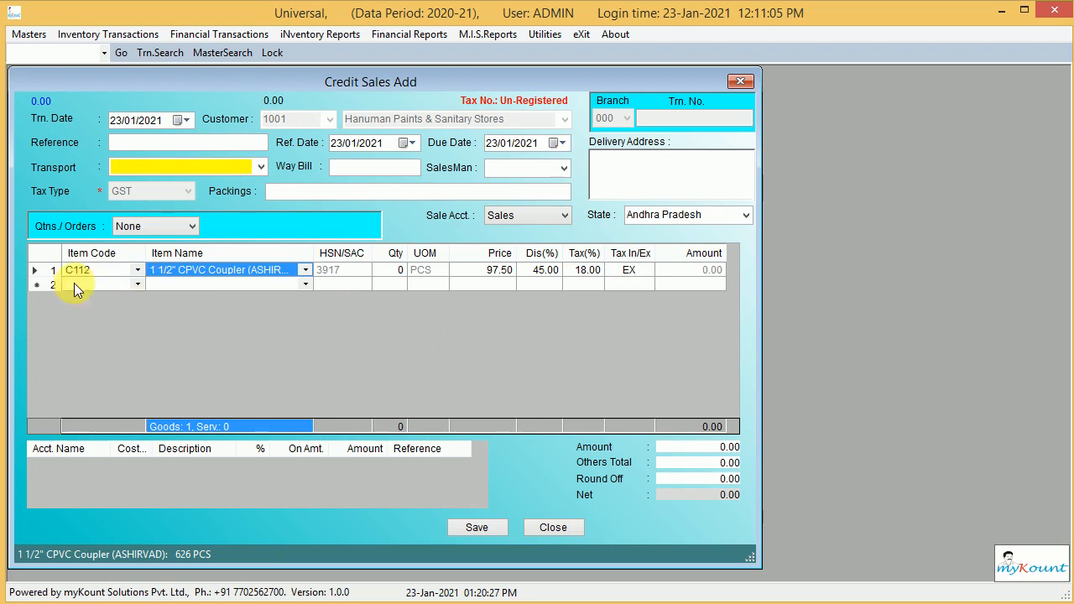
click(101, 271)
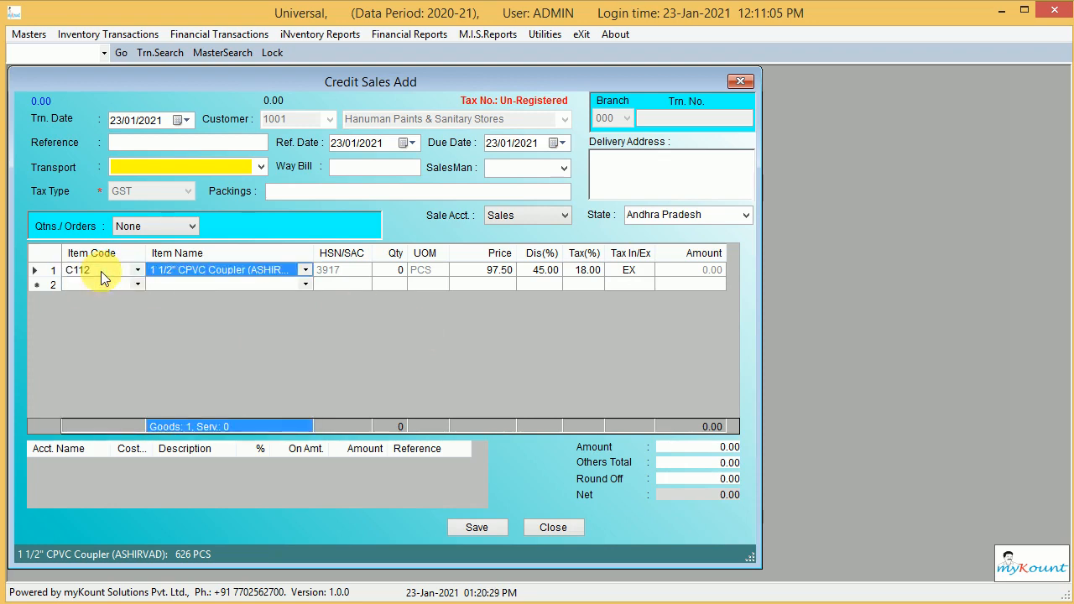
key(Return)
key(Return)
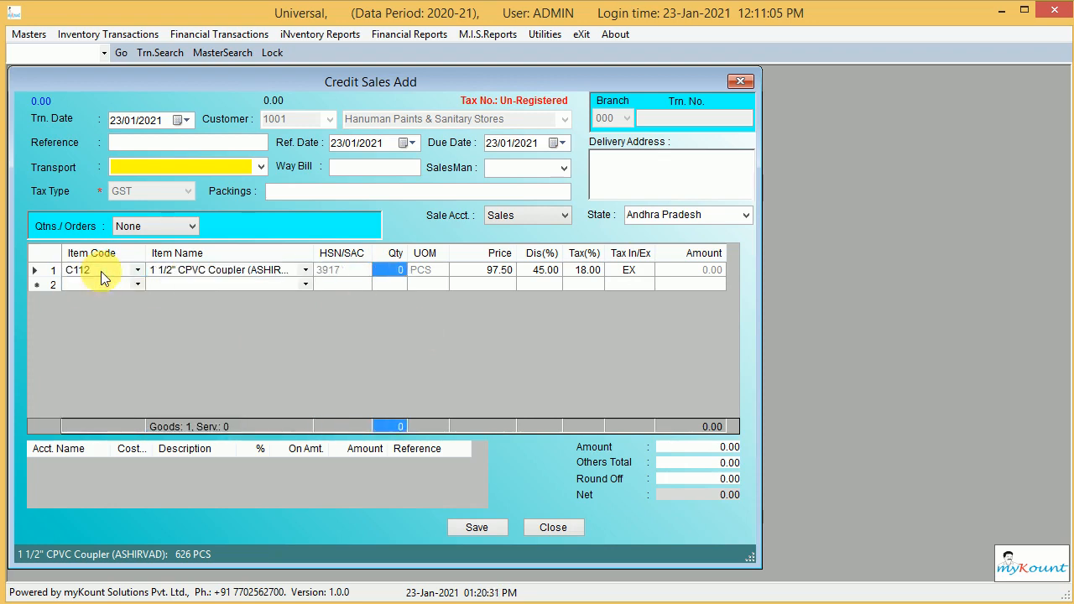
text(10)
key(Return)
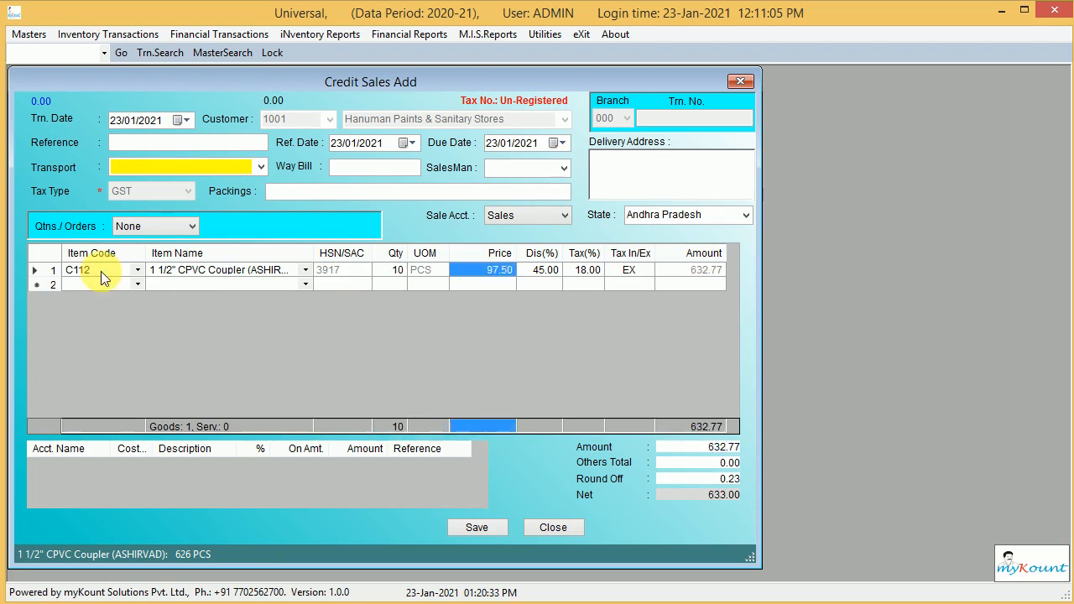
Step: Set the C112 line's price to 100 and its discount to 20%
text(100)
key(Return)
key(Return)
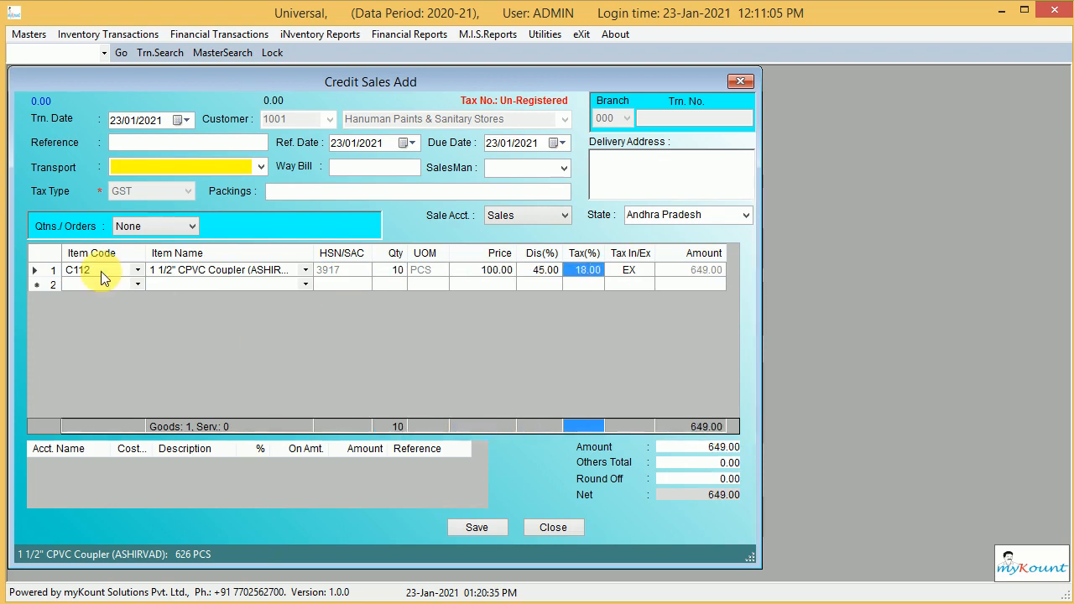
key(Left)
text(20)
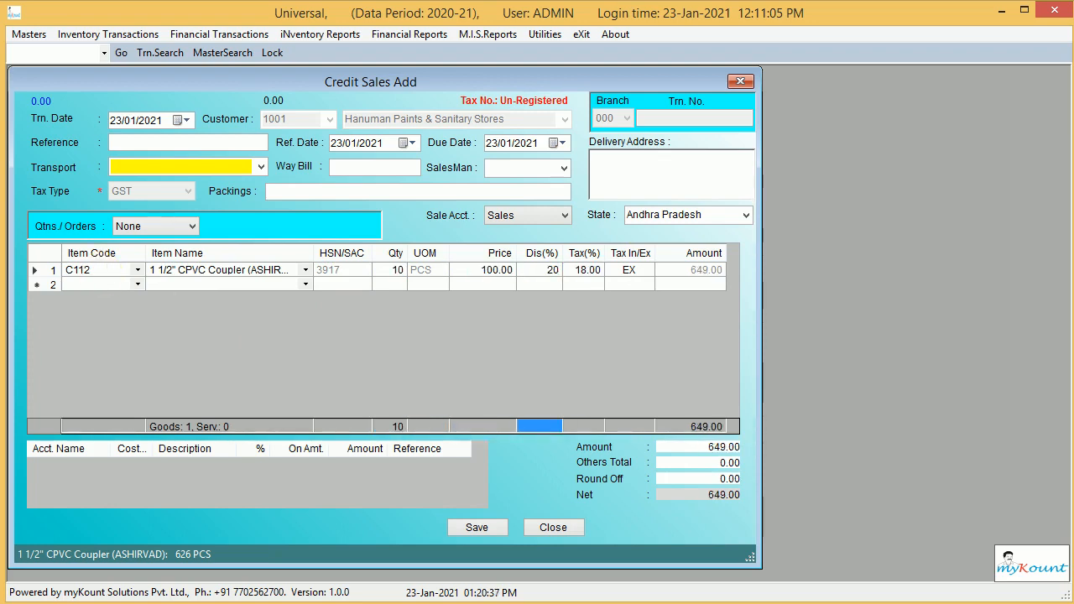
key(Return)
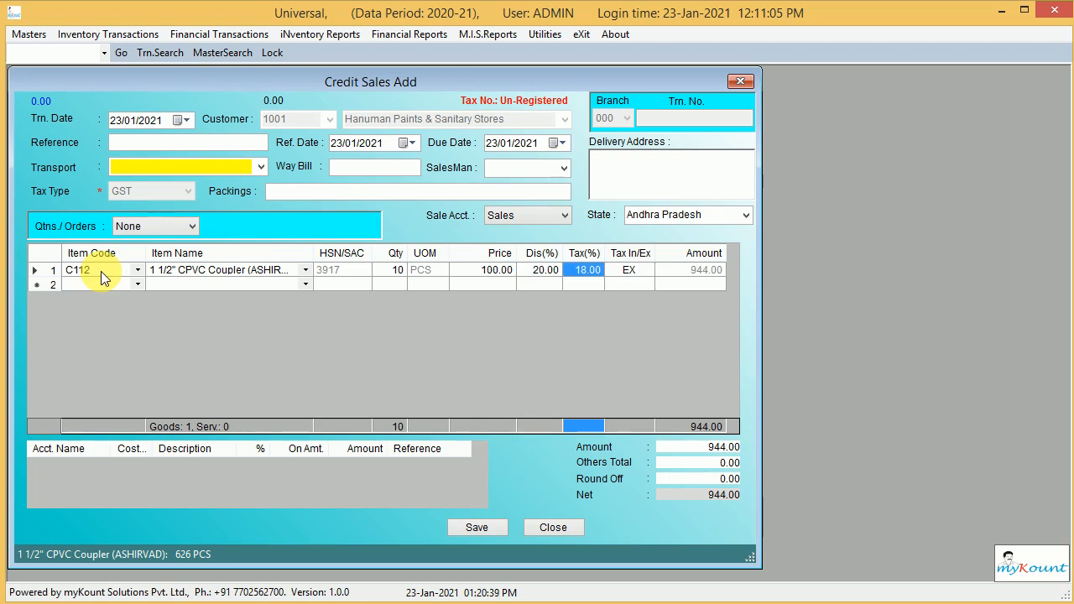
key(Return)
Step: Switch the C112 line's Tax In/Ex setting to IN so that its price includes tax
key(Left)
key(Left)
key(Left)
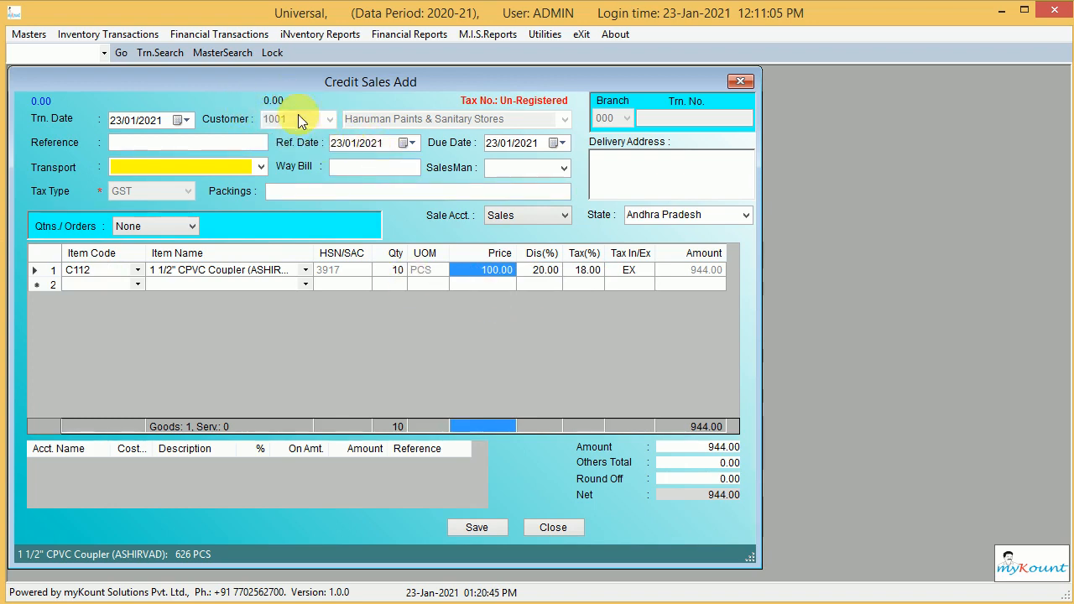
click(491, 280)
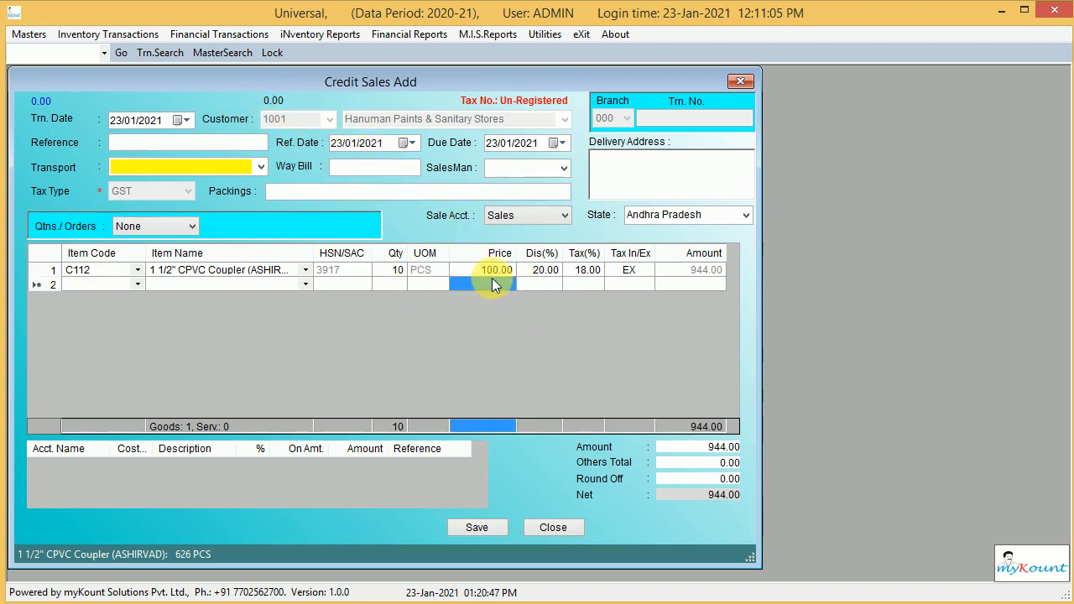
click(495, 270)
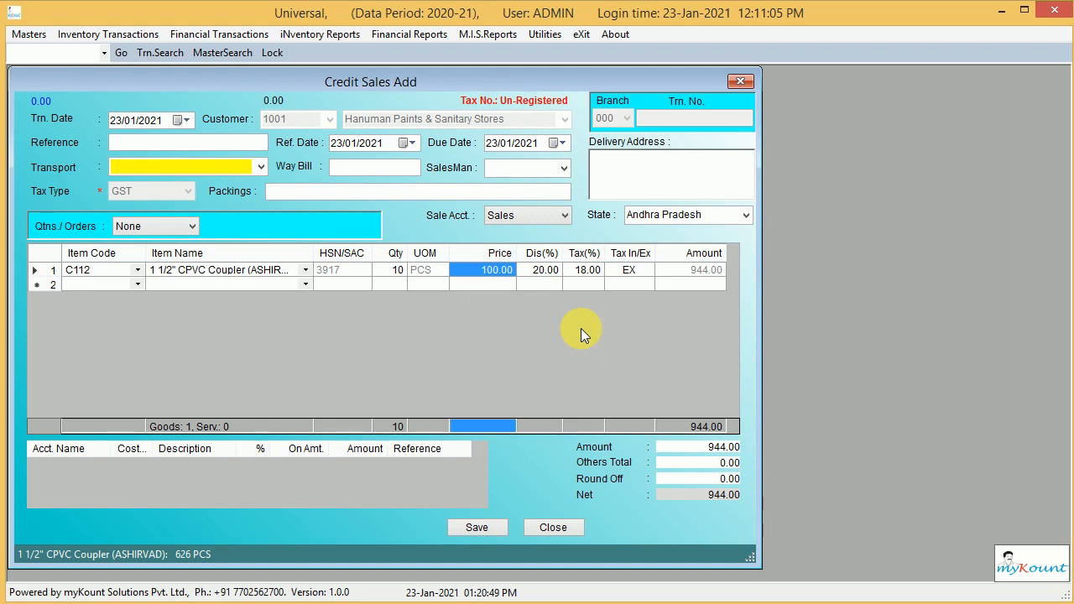
key(Tab)
key(Tab)
key(Tab)
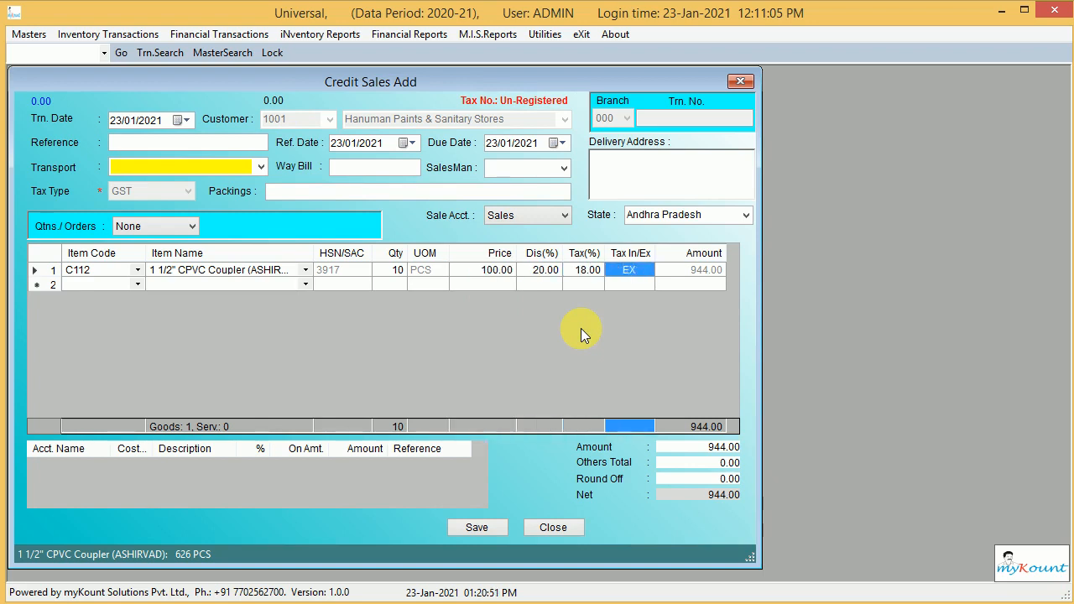
click(487, 277)
click(623, 273)
text(in)
key(Return)
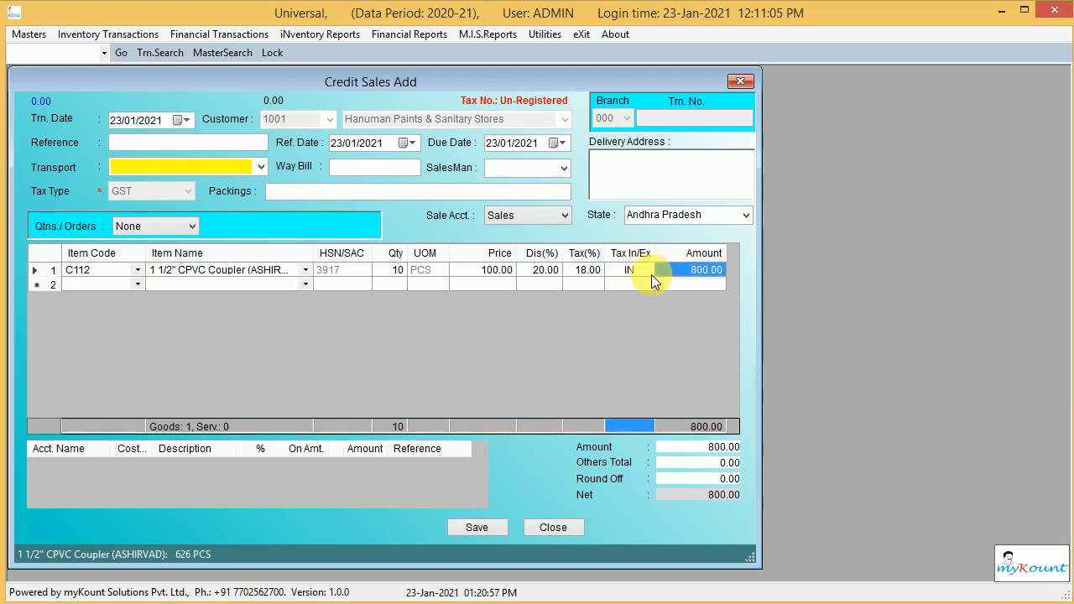
Step: Set the C112 line's Tax In/Ex back to EX and delete the line from the sale
click(651, 275)
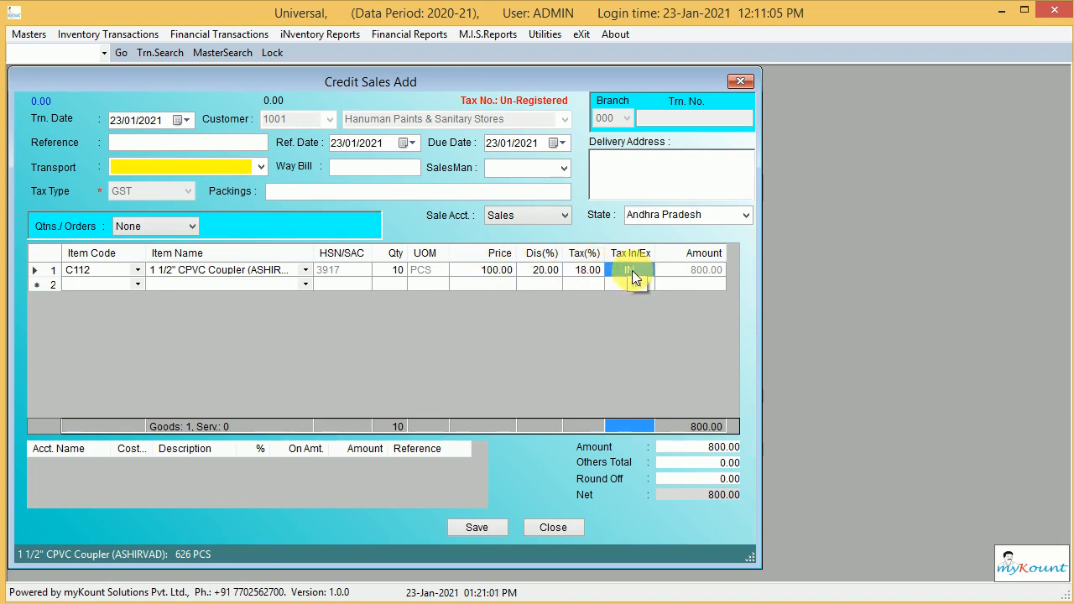
text(ex)
key(Return)
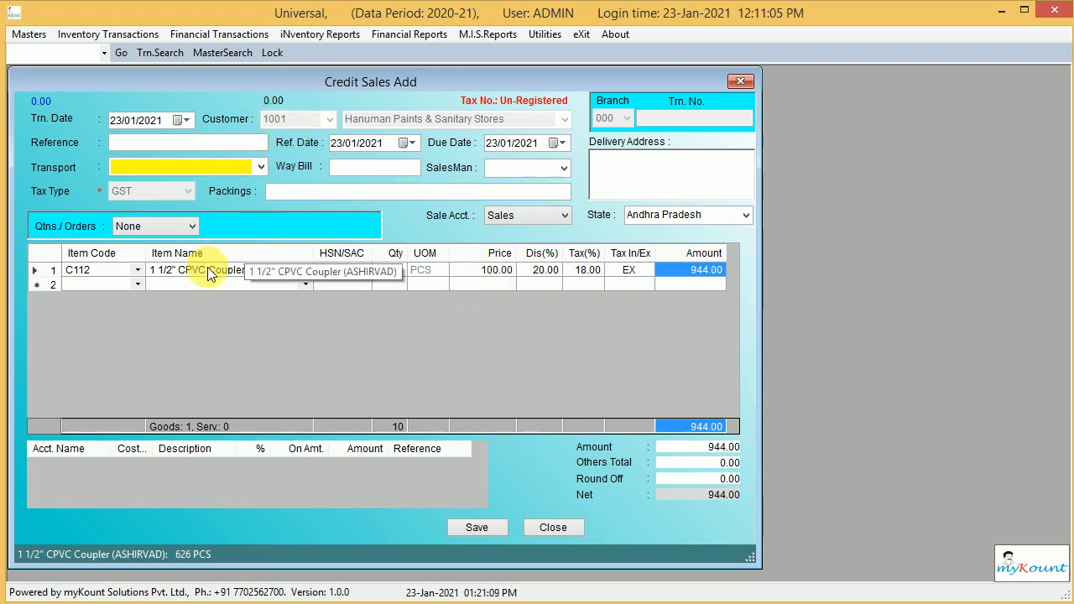
key(Delete)
key(Return)
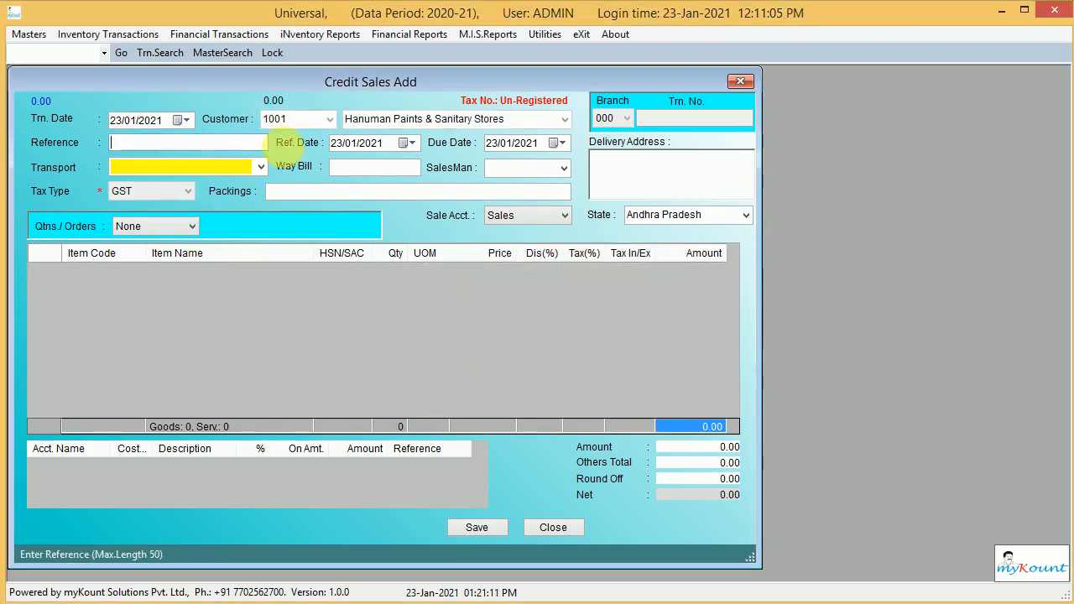
click(330, 121)
click(318, 151)
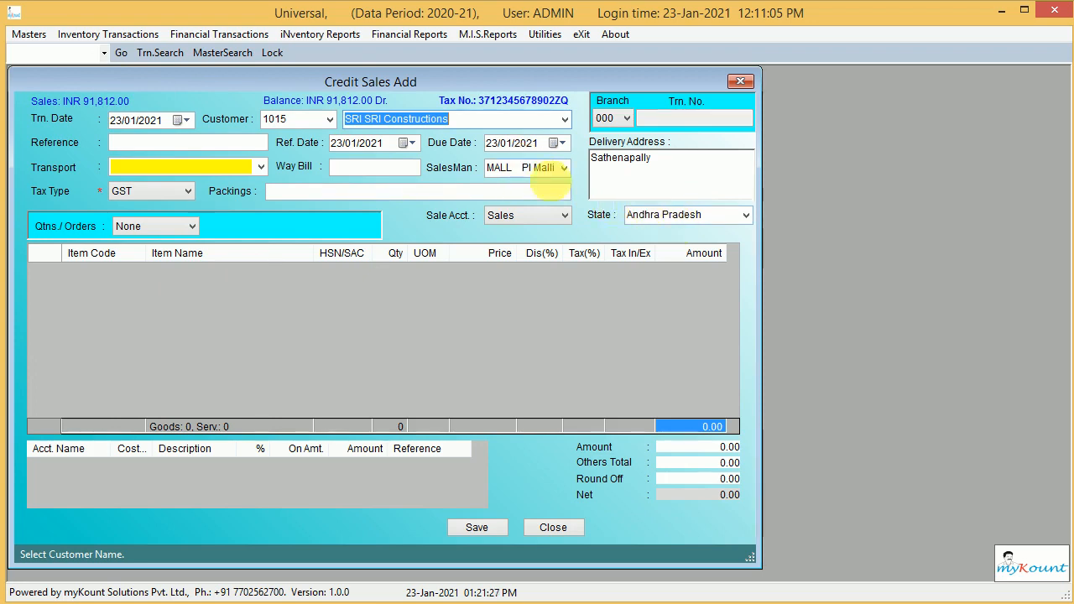
click(260, 167)
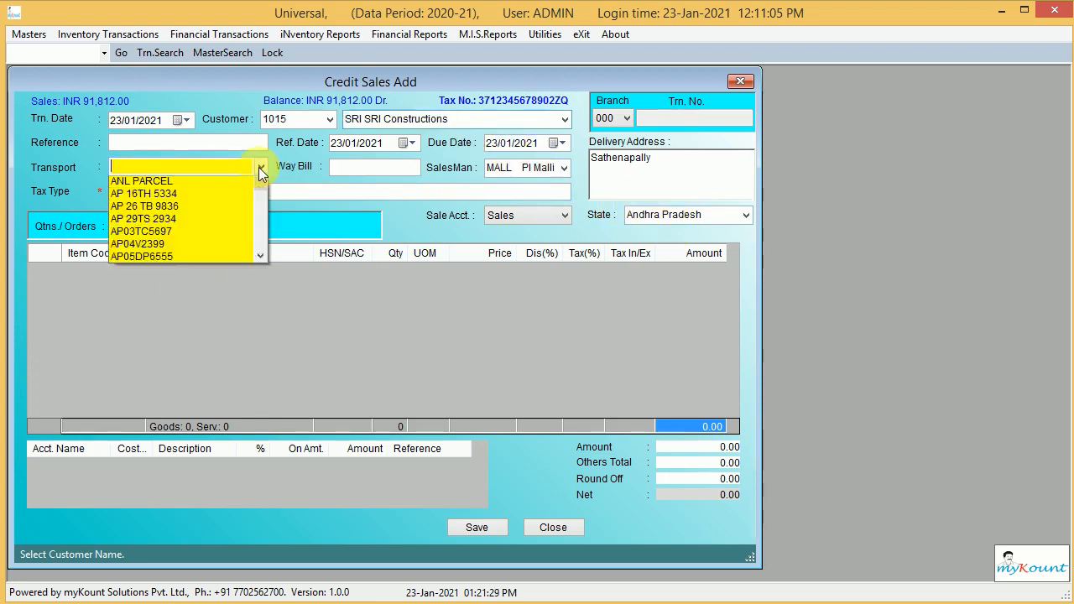
click(167, 206)
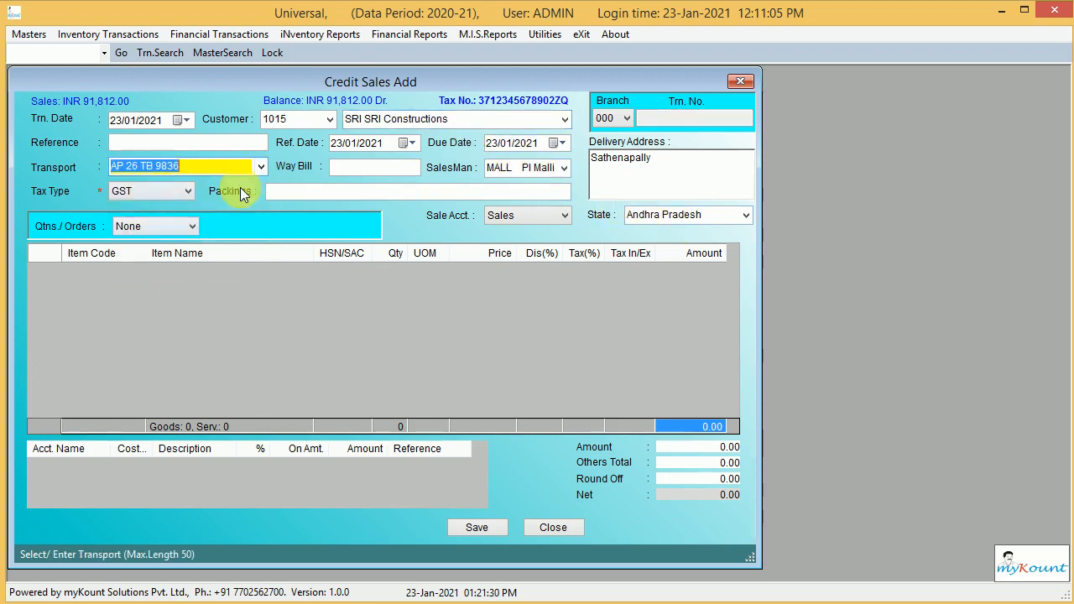
click(318, 327)
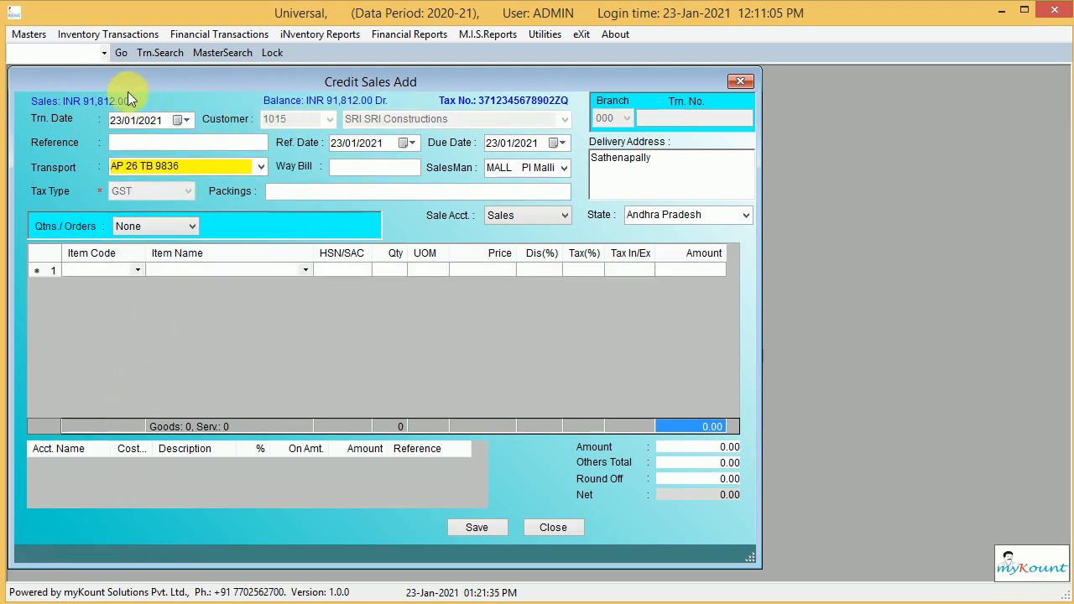
Step: Add a TCS on Sales charge to the sale at 0.075% on an amount of 1000, and check its reference
click(73, 467)
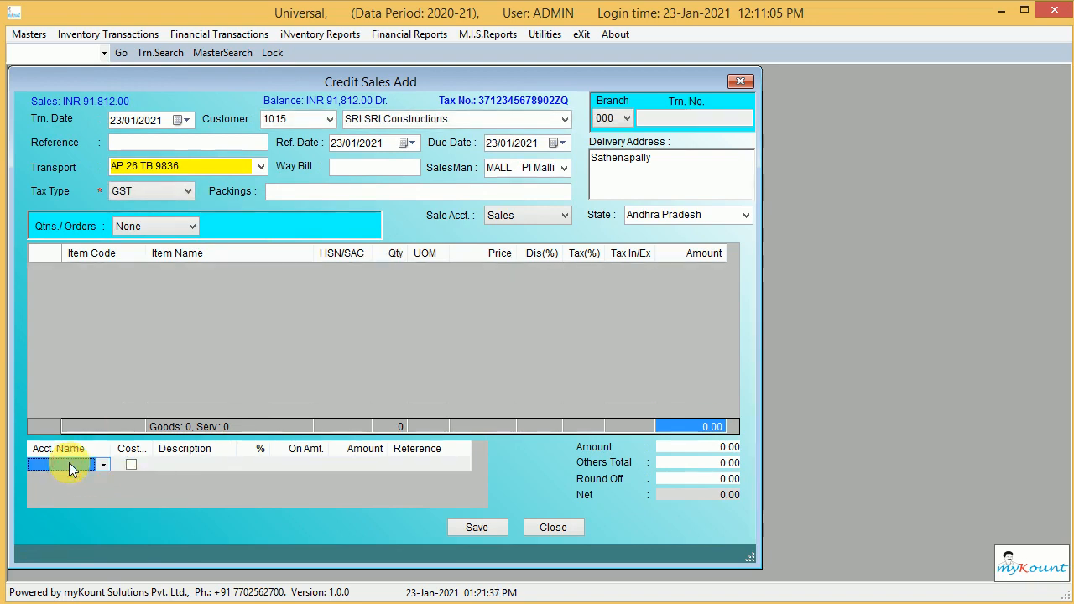
click(71, 467)
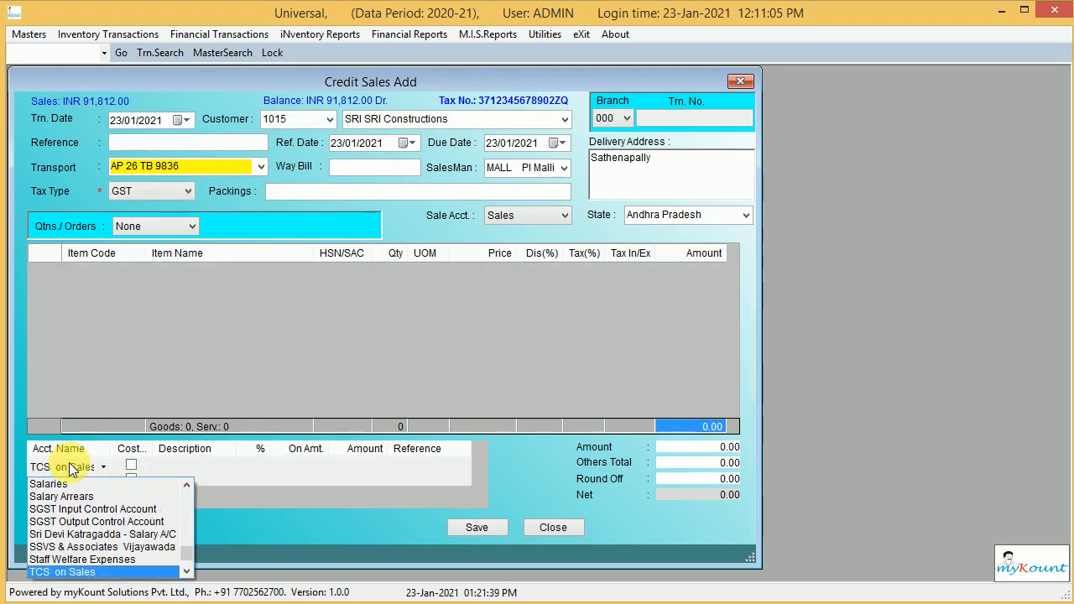
key(Tab)
key(Tab)
key(Tab)
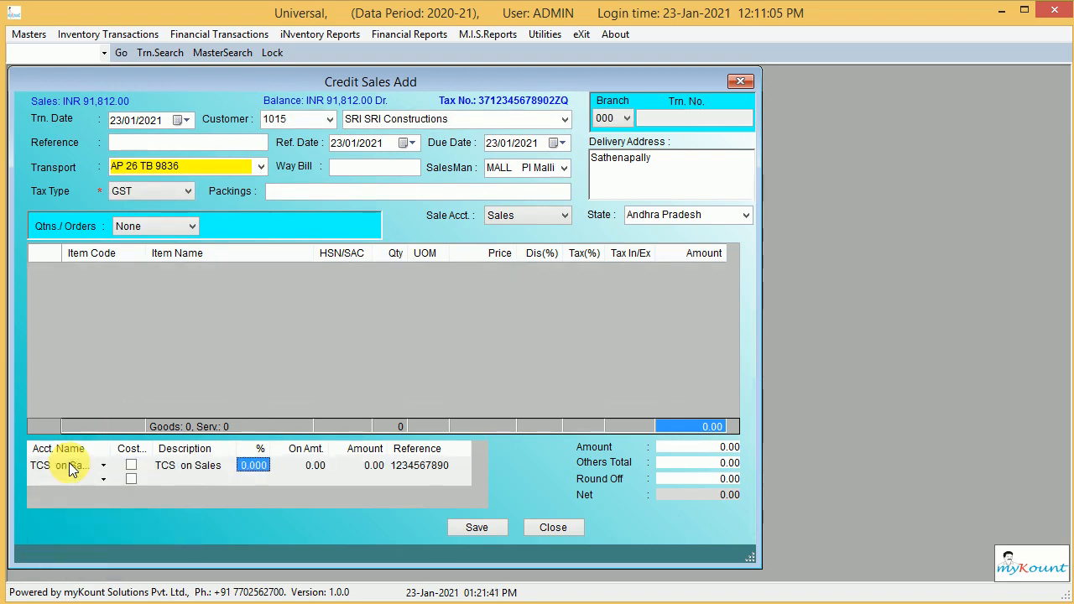
text(.075)
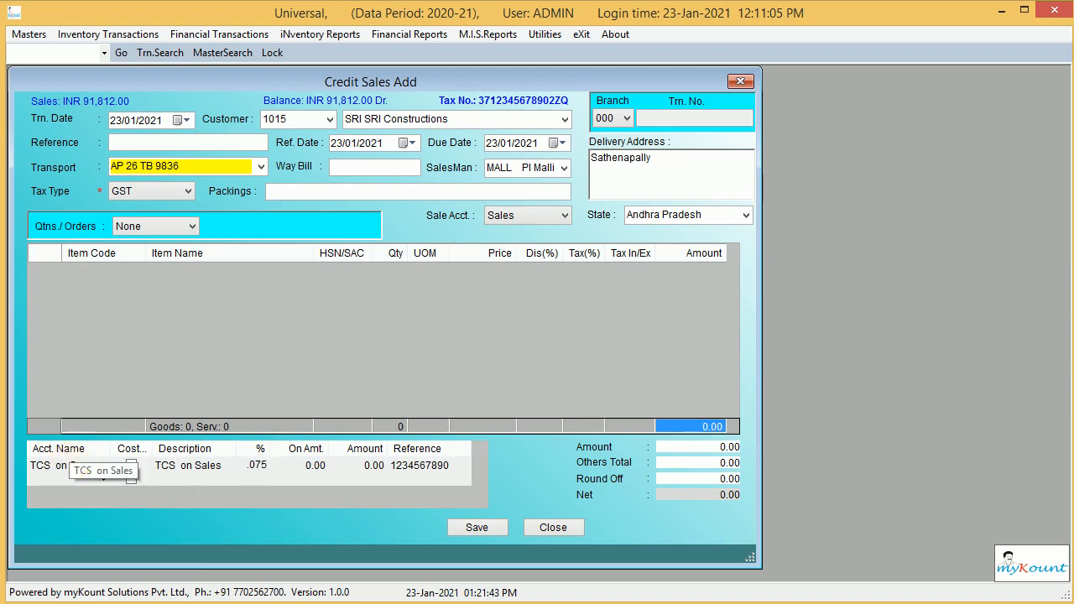
key(Tab)
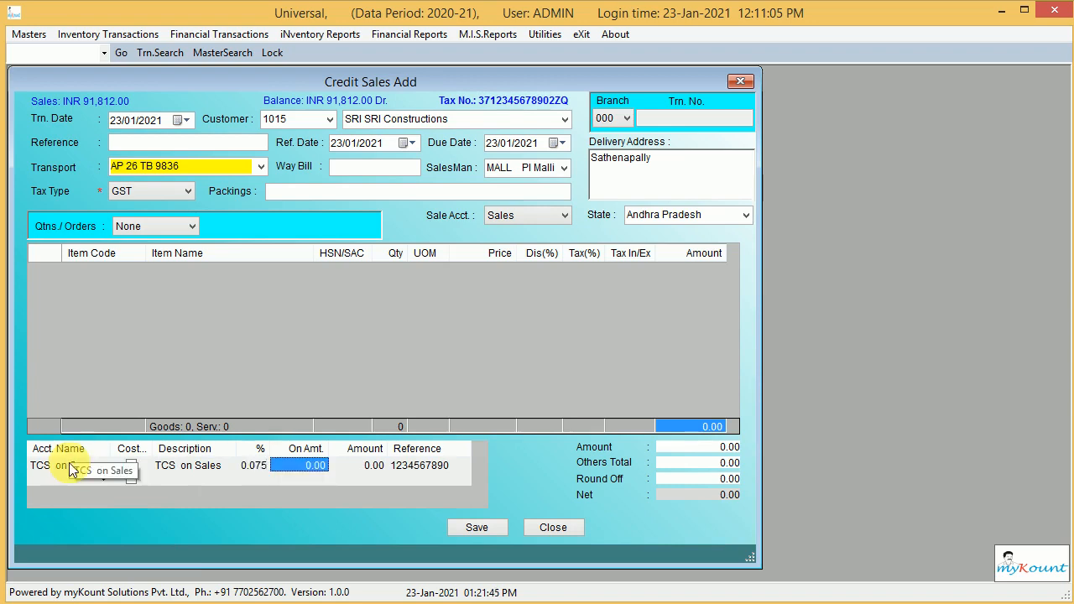
text(1000)
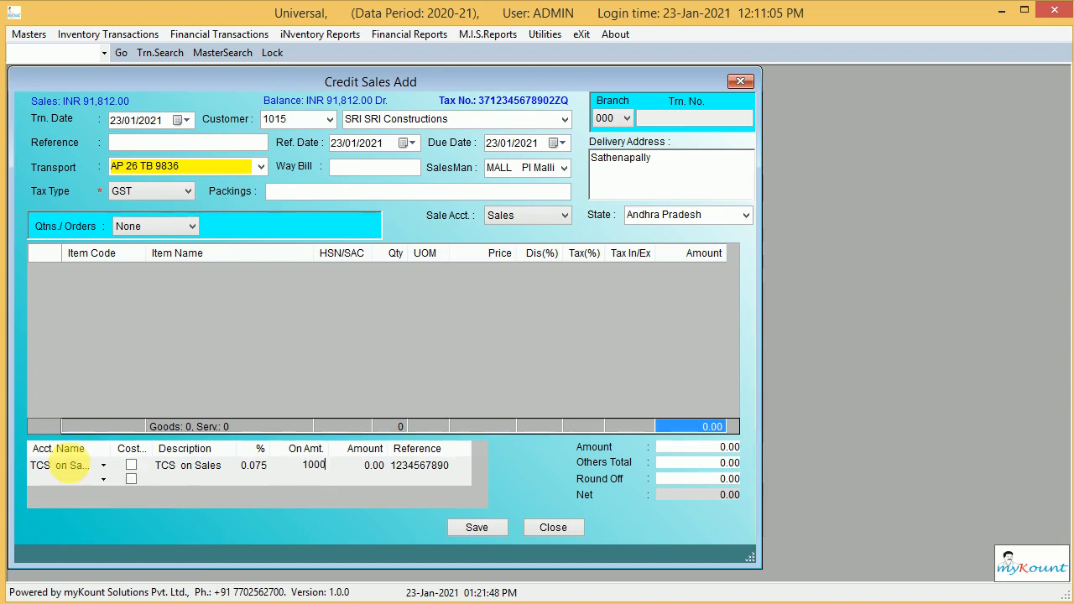
key(Tab)
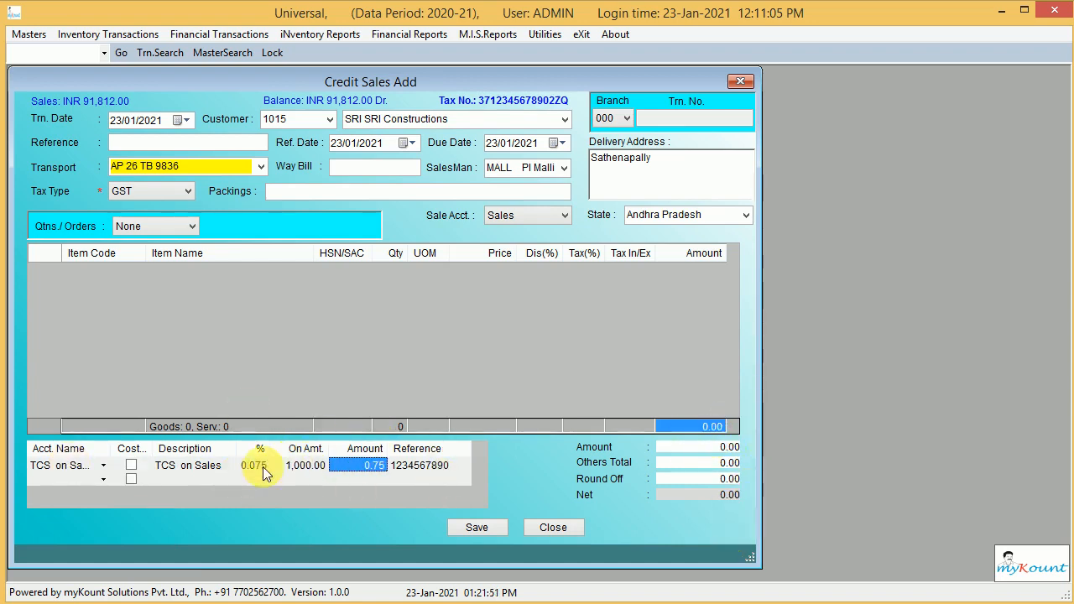
click(417, 470)
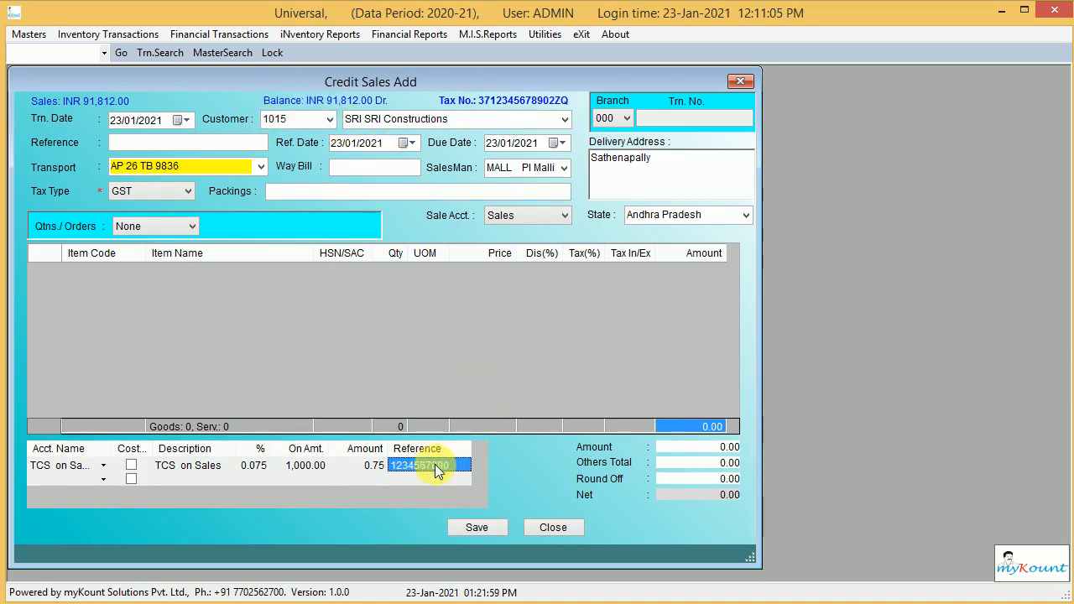
click(420, 469)
click(460, 325)
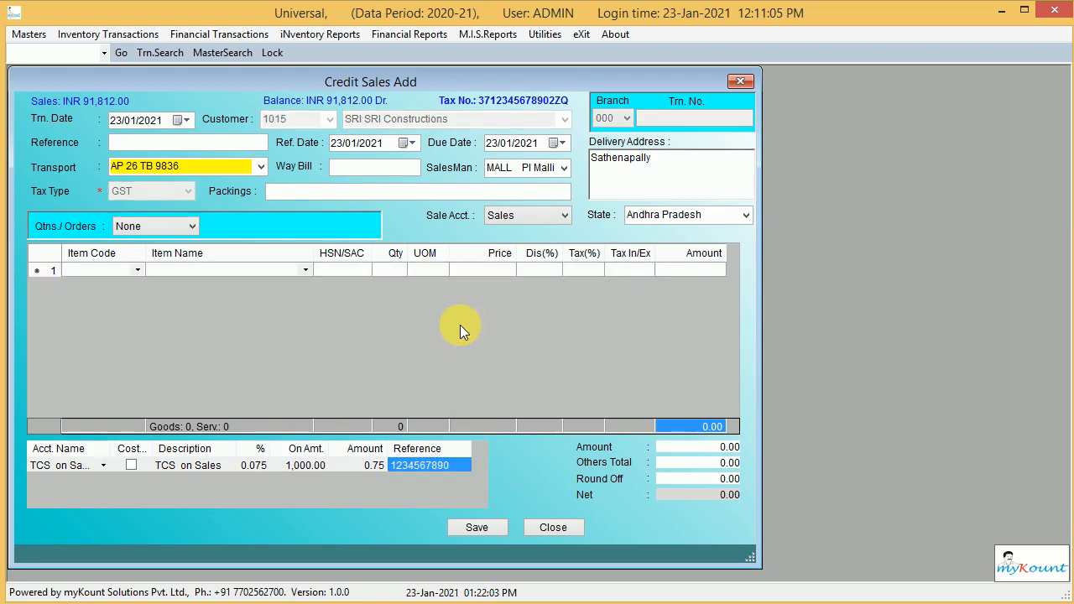
Step: Close the credit sales entry without saving it and open the list of credit sales
click(562, 532)
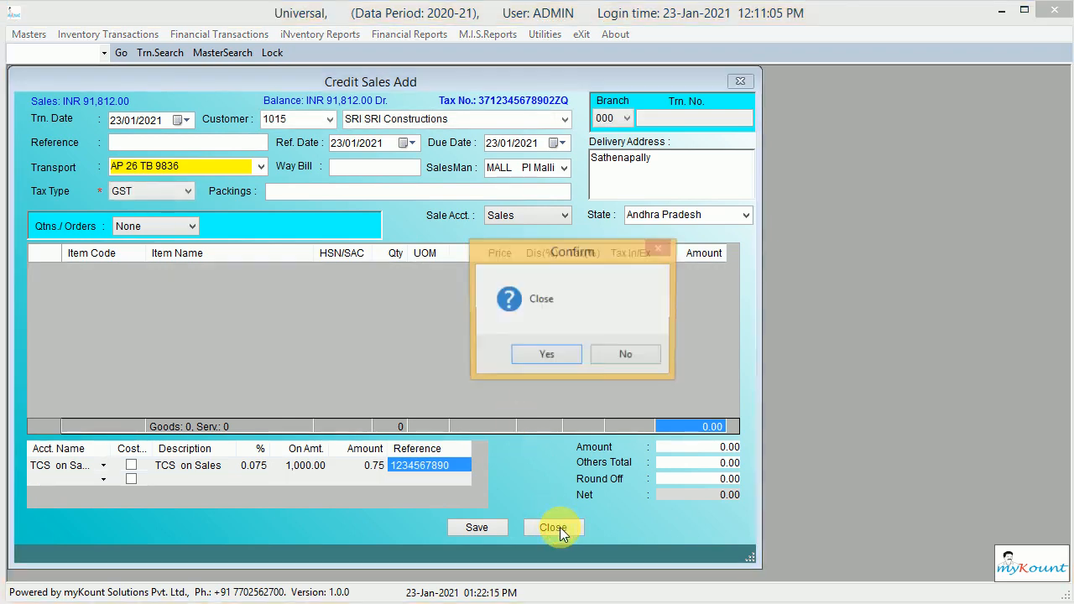
click(552, 351)
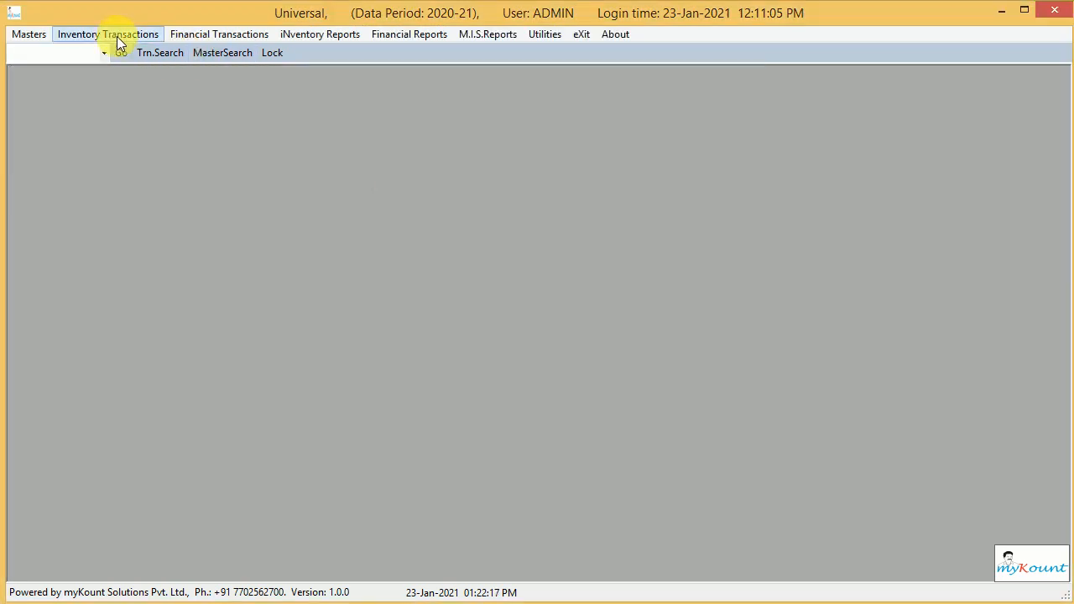
click(116, 37)
mouse_move(125, 72)
mouse_move(256, 134)
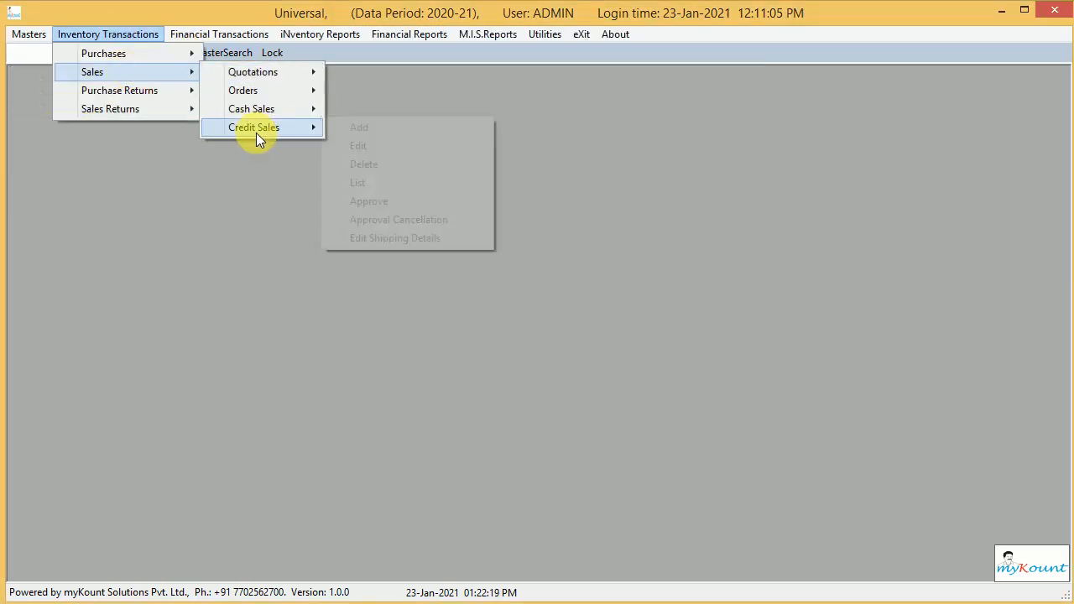
click(384, 184)
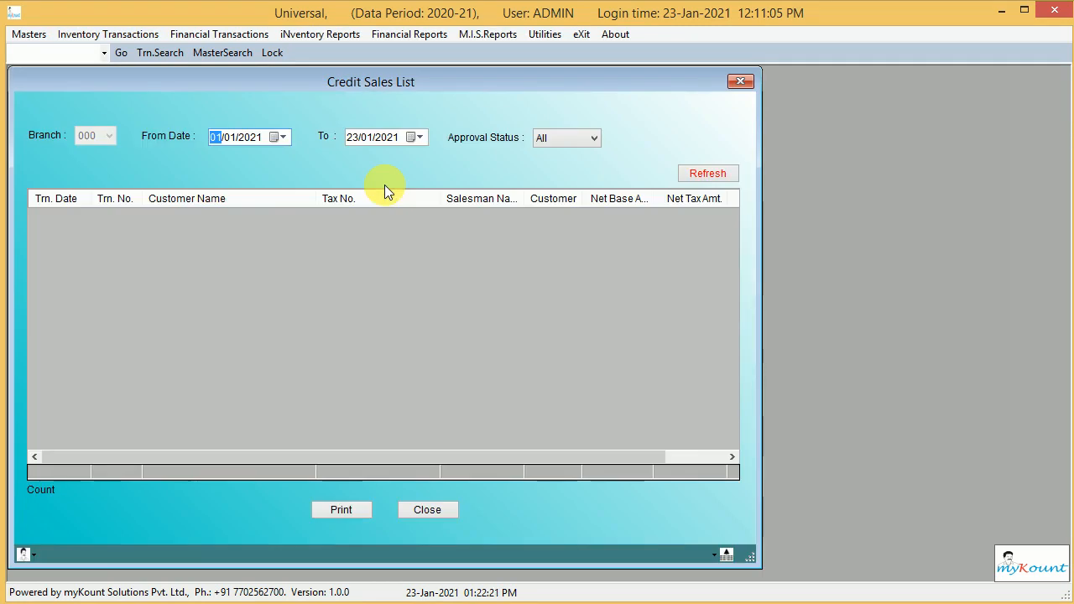
Step: Start a new credit sale entry and open the columns customization for its item grid
click(141, 37)
mouse_move(134, 71)
mouse_move(244, 126)
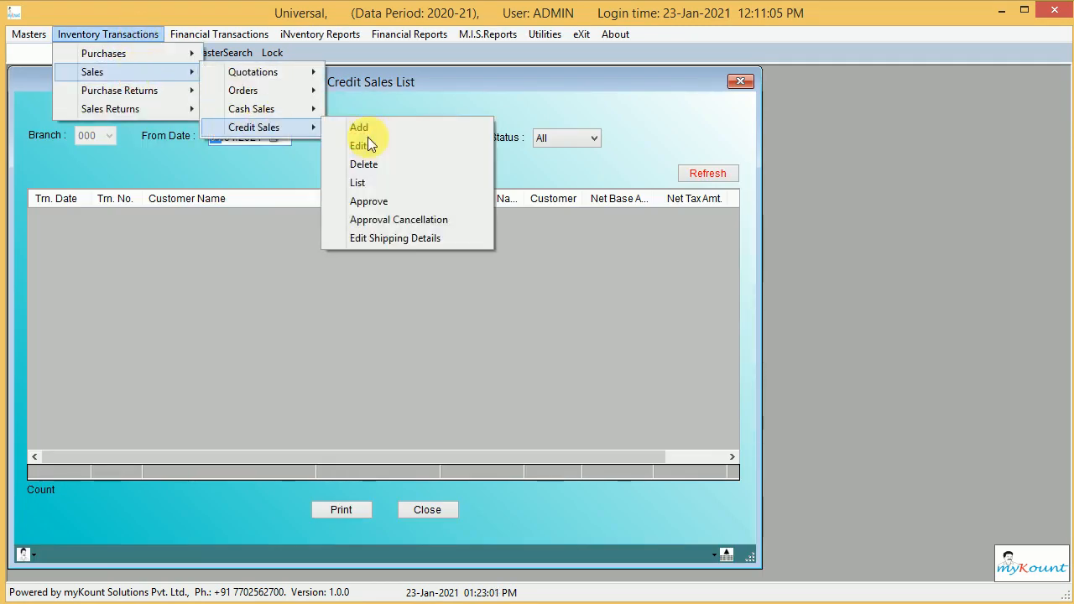
click(394, 127)
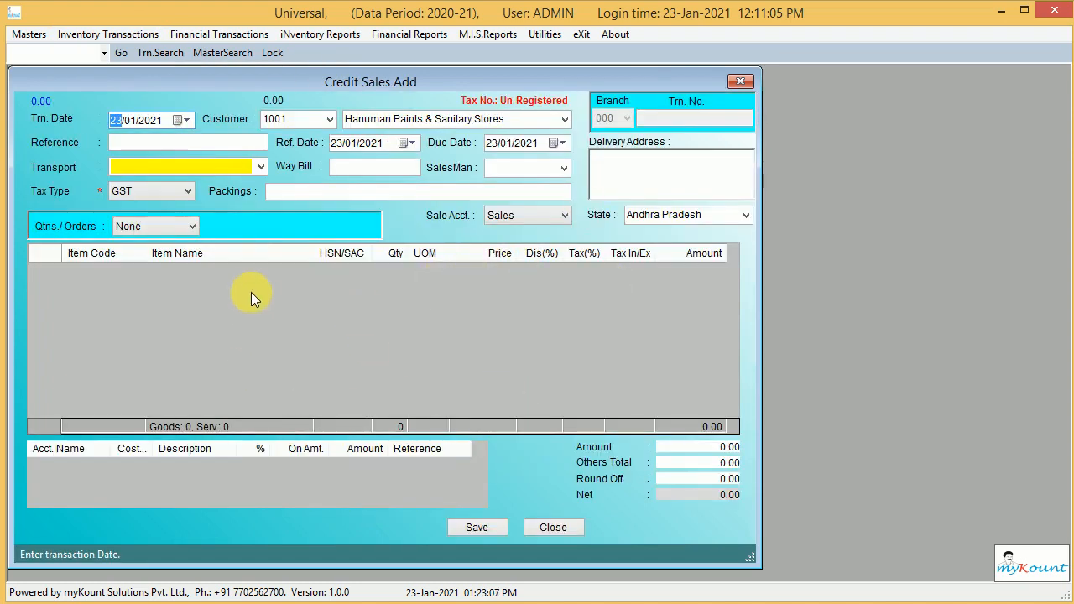
click(251, 293)
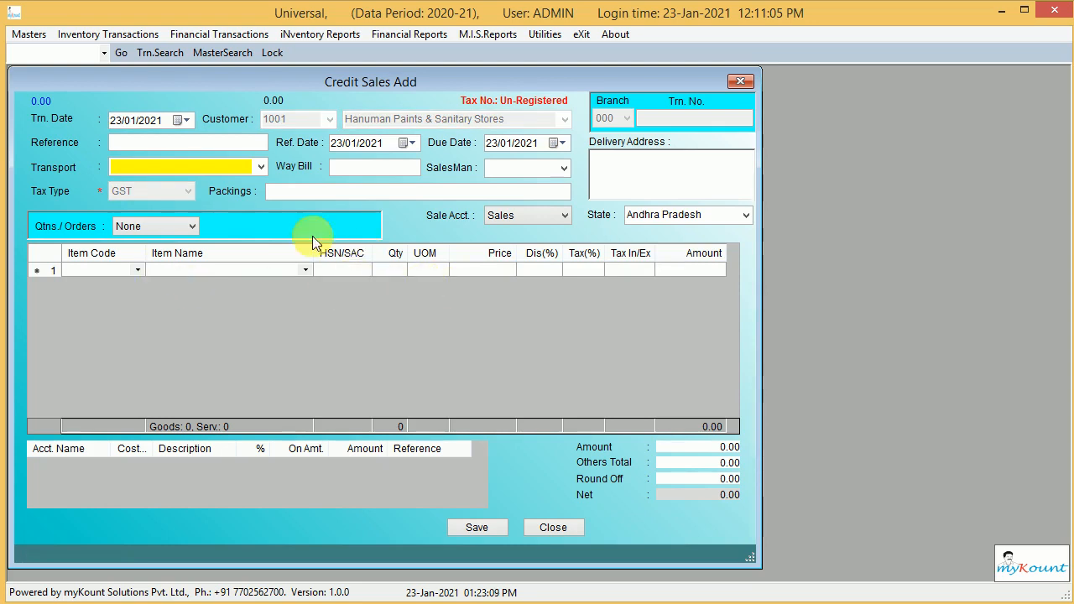
right_click(241, 307)
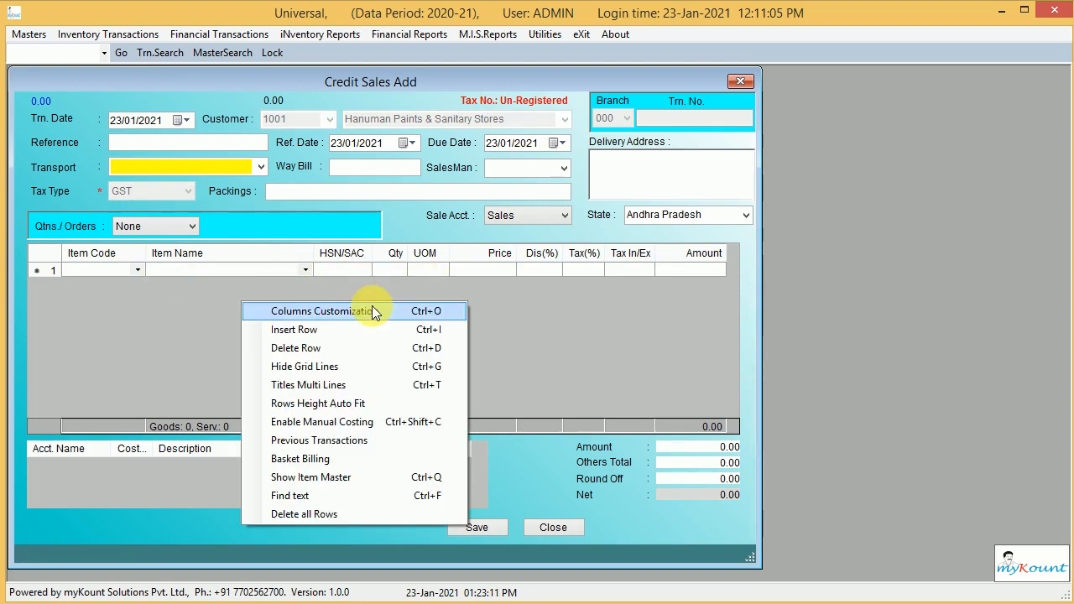
click(334, 312)
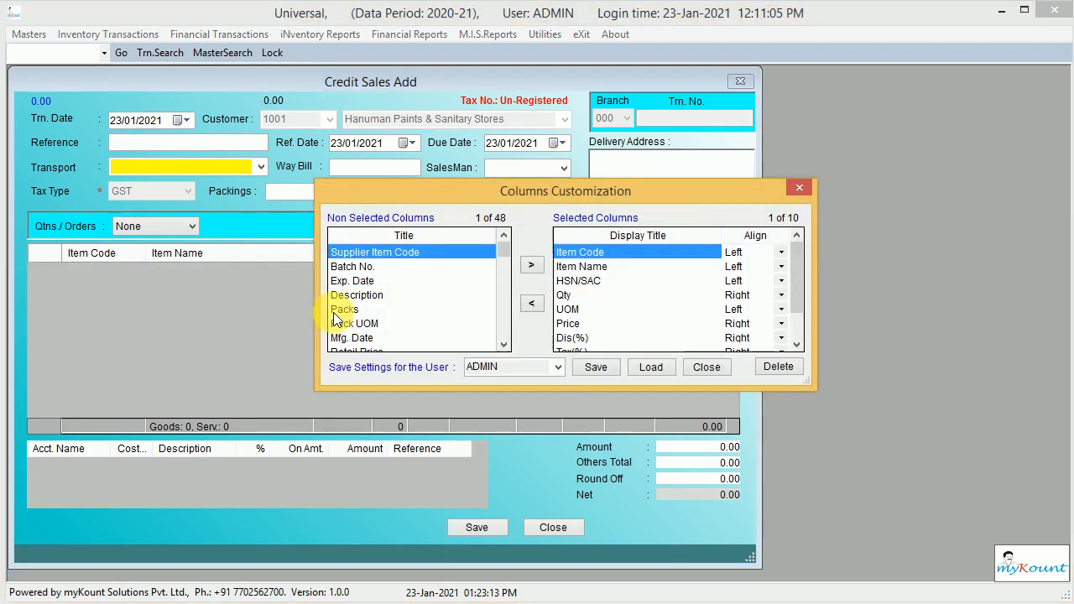
Step: Add the Batch No. and Exp. Date columns after UOM in the selected columns
click(593, 309)
click(379, 267)
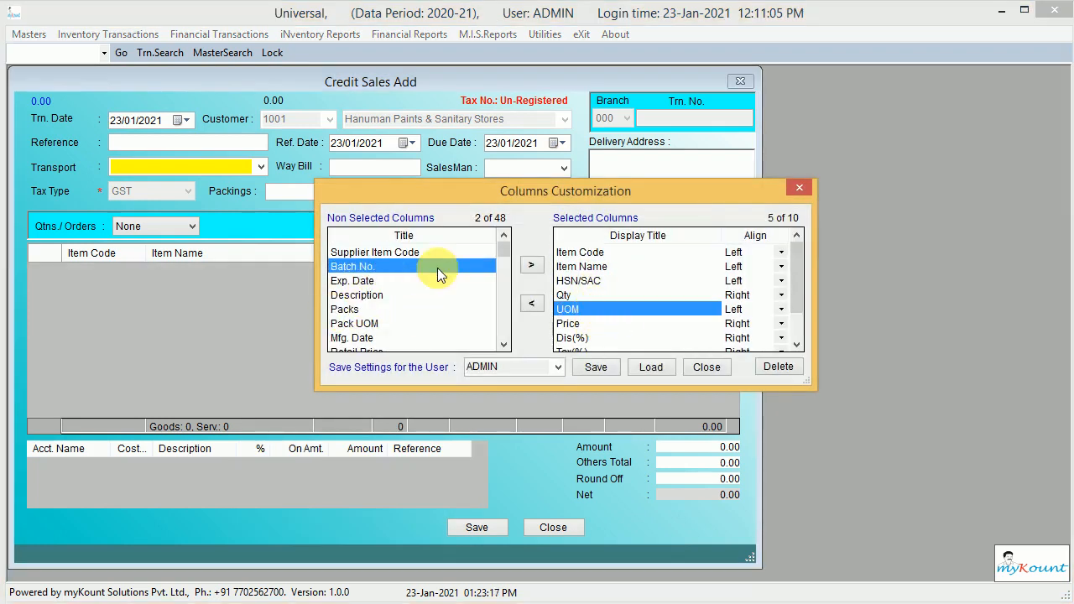
click(531, 267)
click(530, 267)
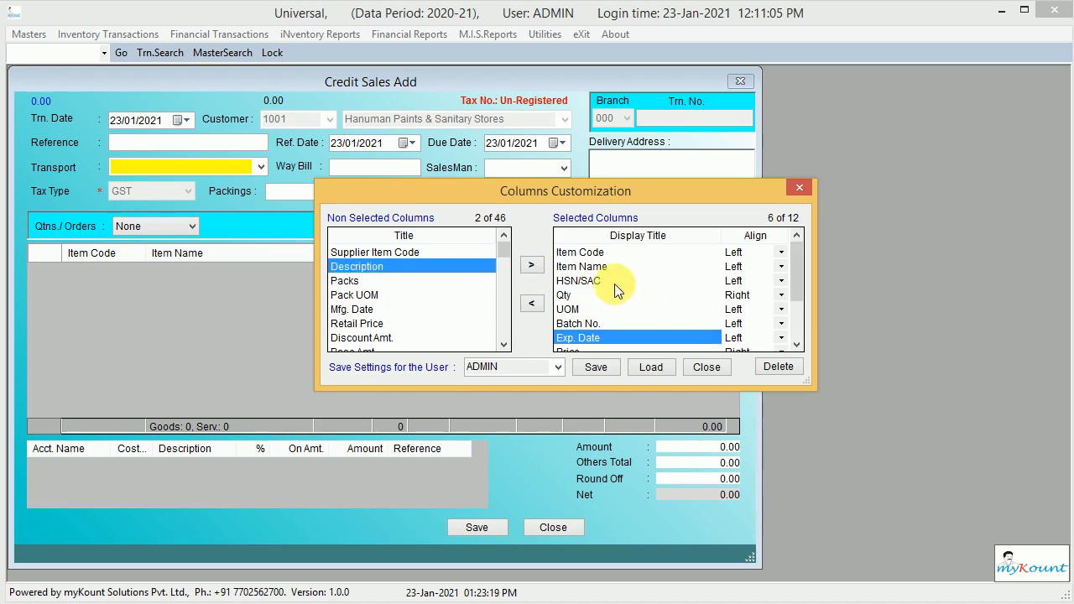
Step: Add the Packs and Pack UOM columns after HSN/SAC, then save the column settings for ADMIN and load them into the grid
click(593, 281)
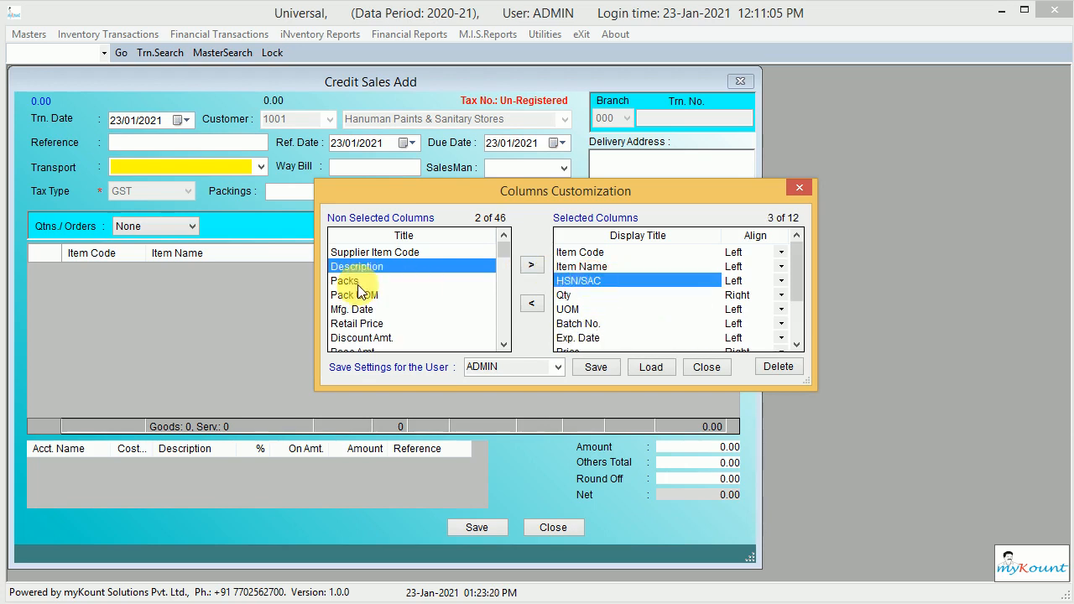
click(531, 265)
click(531, 265)
click(596, 366)
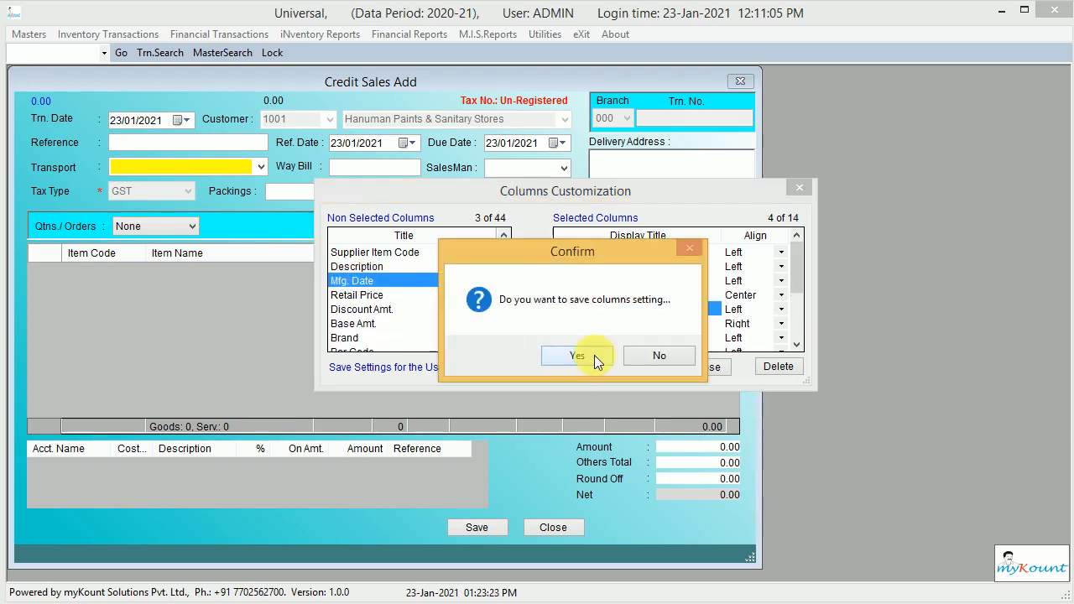
click(594, 355)
click(659, 356)
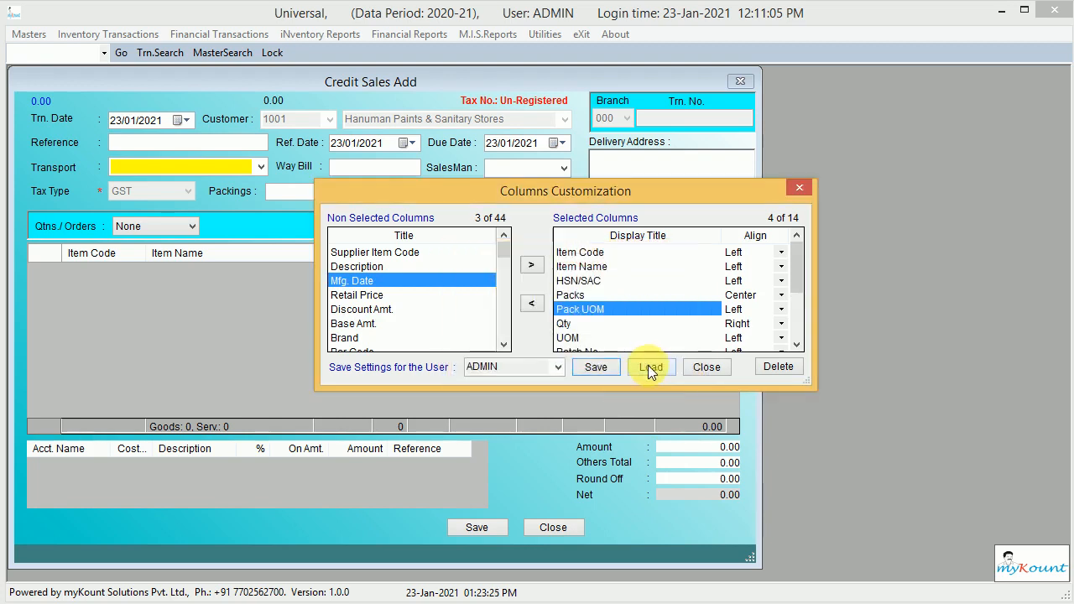
click(648, 365)
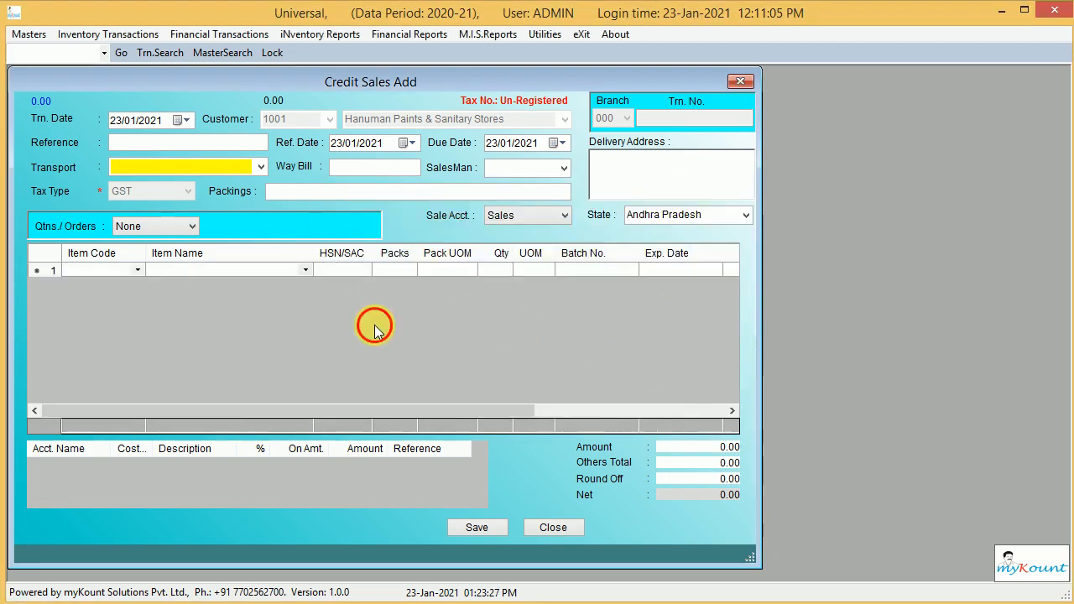
Step: Enter item code GELUSIL on the first line of the sale to bring up its batchwise stock
click(99, 269)
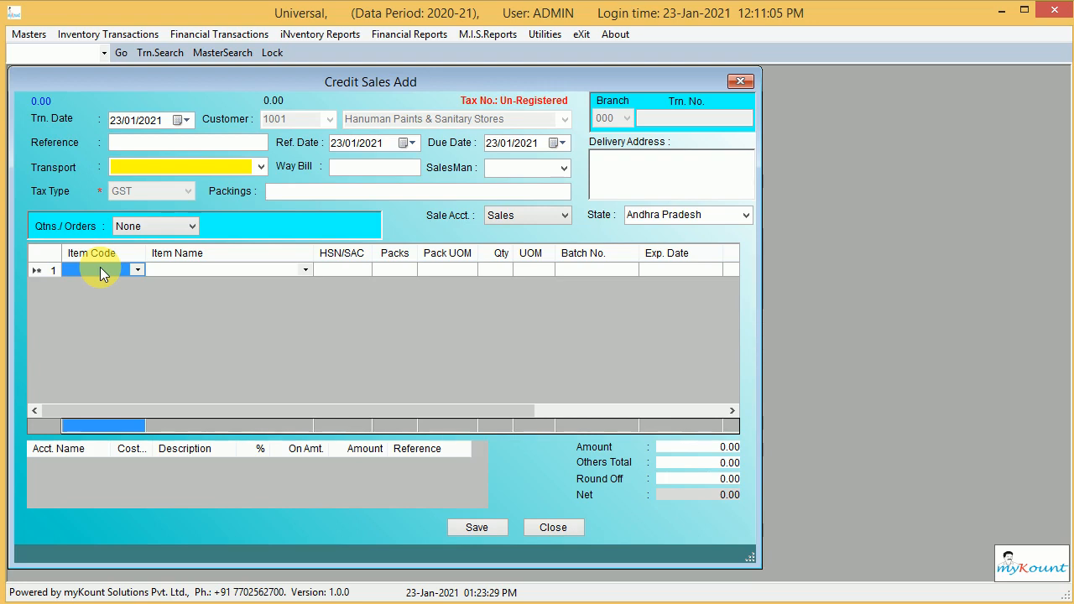
text(GELUSIL)
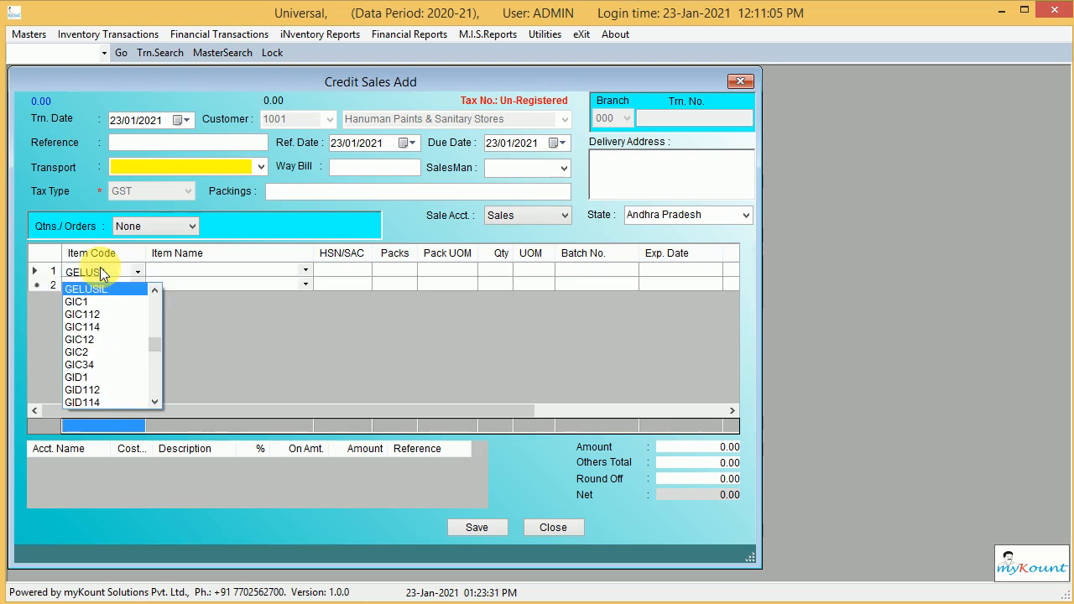
key(Return)
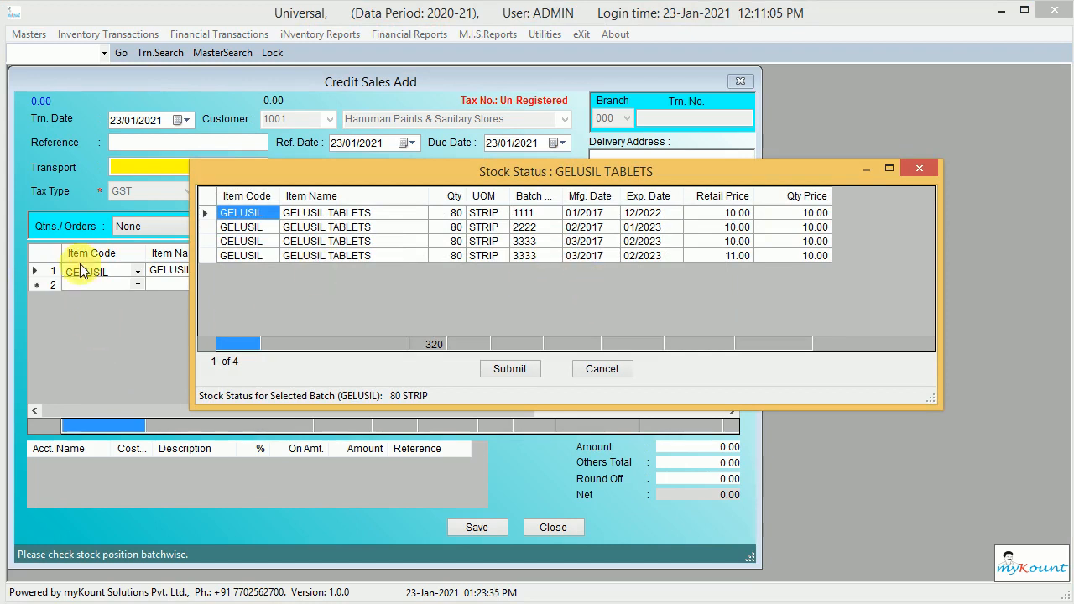
Step: Allocate GELUSIL quantities of 10 from batch 1111, 20 from batch 2222 and 50 from the 10.00 retail price batch 3333, and submit them
click(454, 213)
text(10)
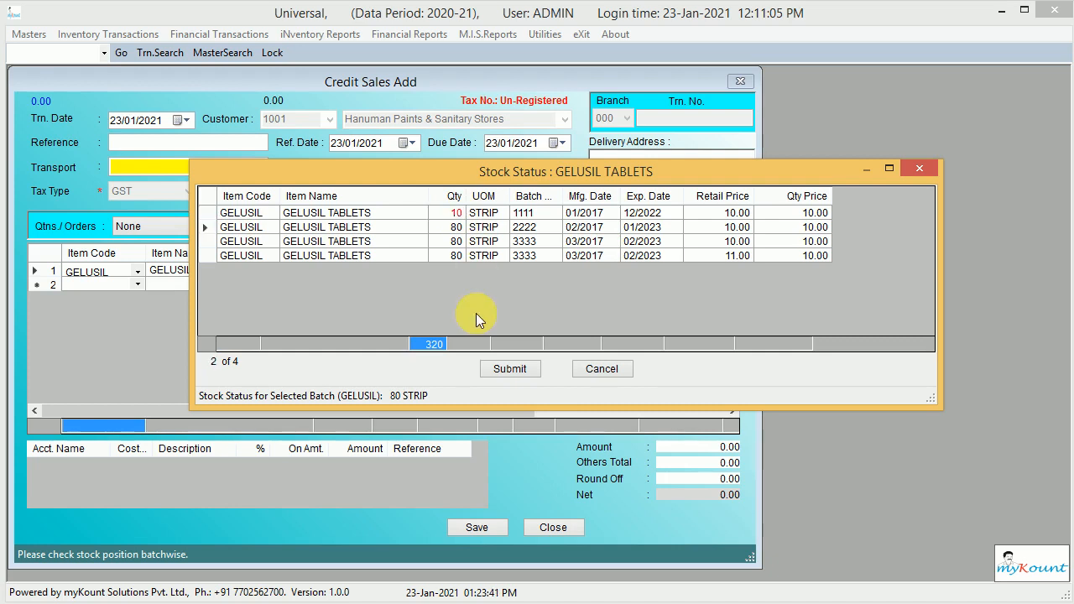
text(20)
key(Return)
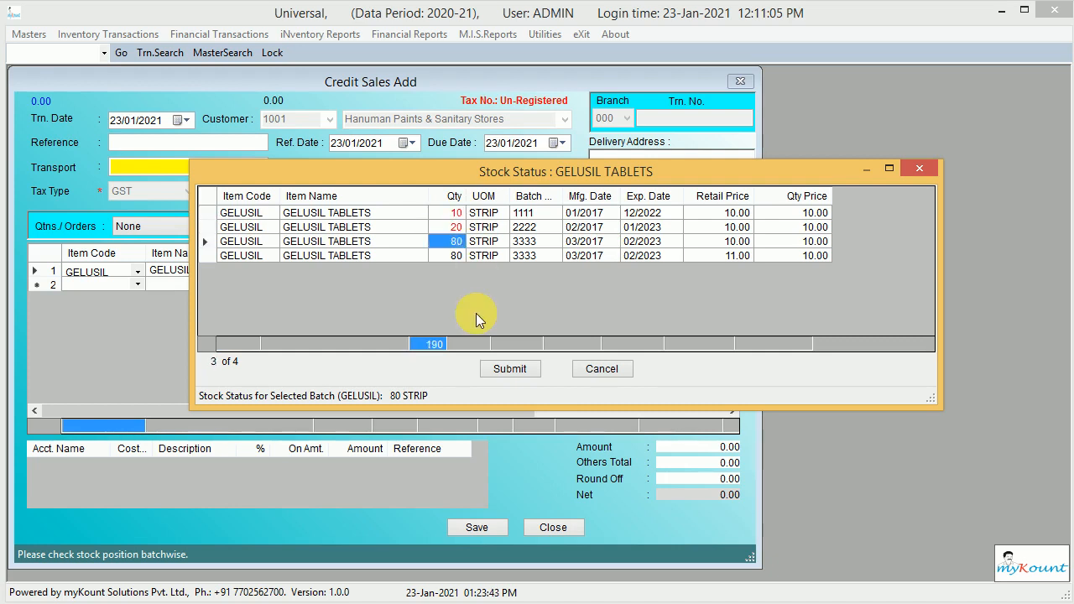
text(50)
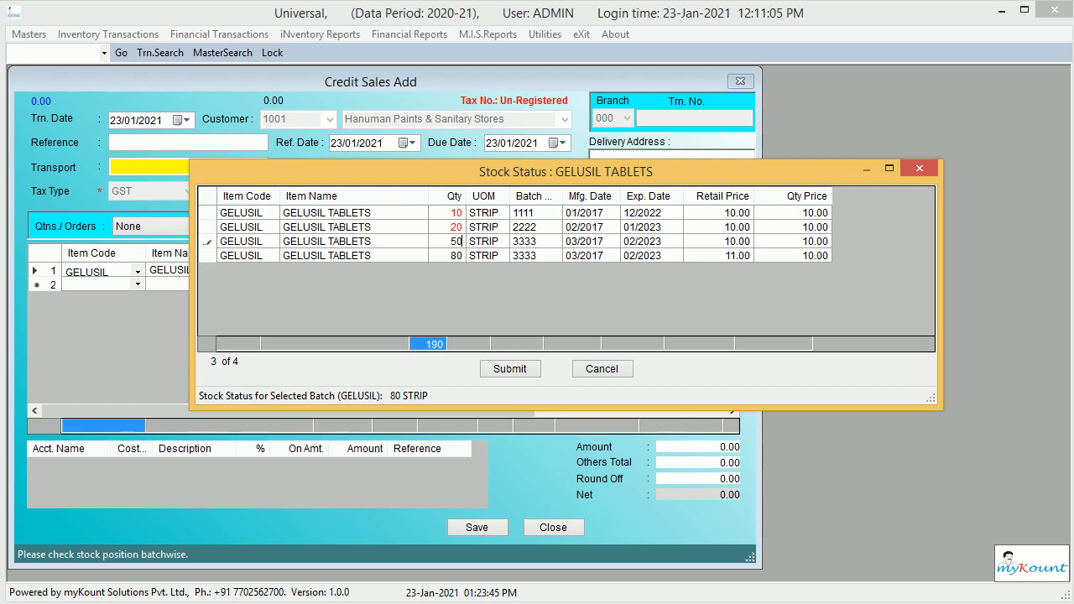
key(Return)
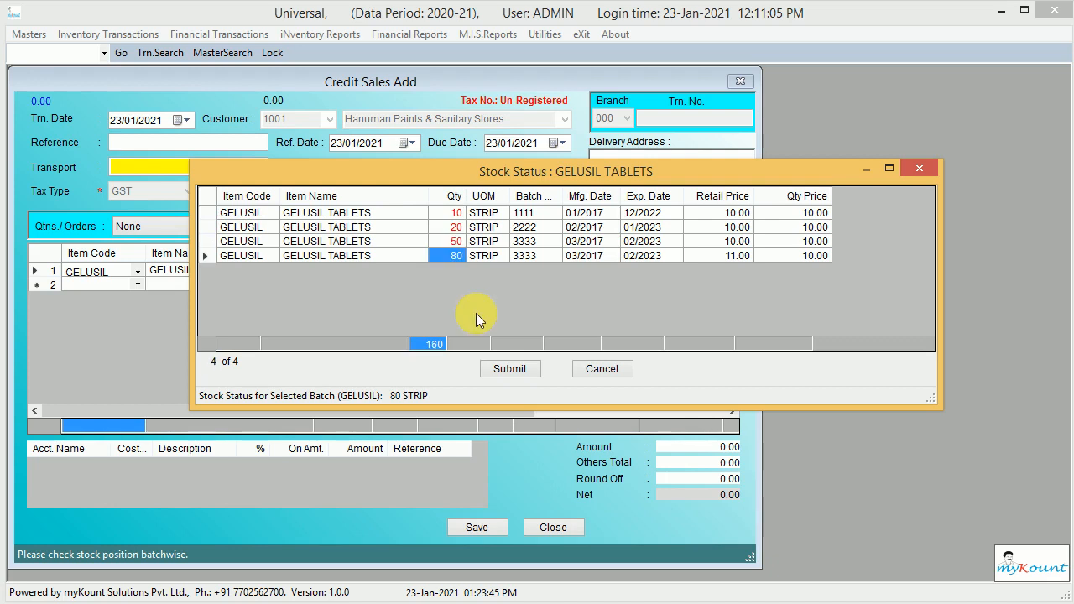
click(525, 366)
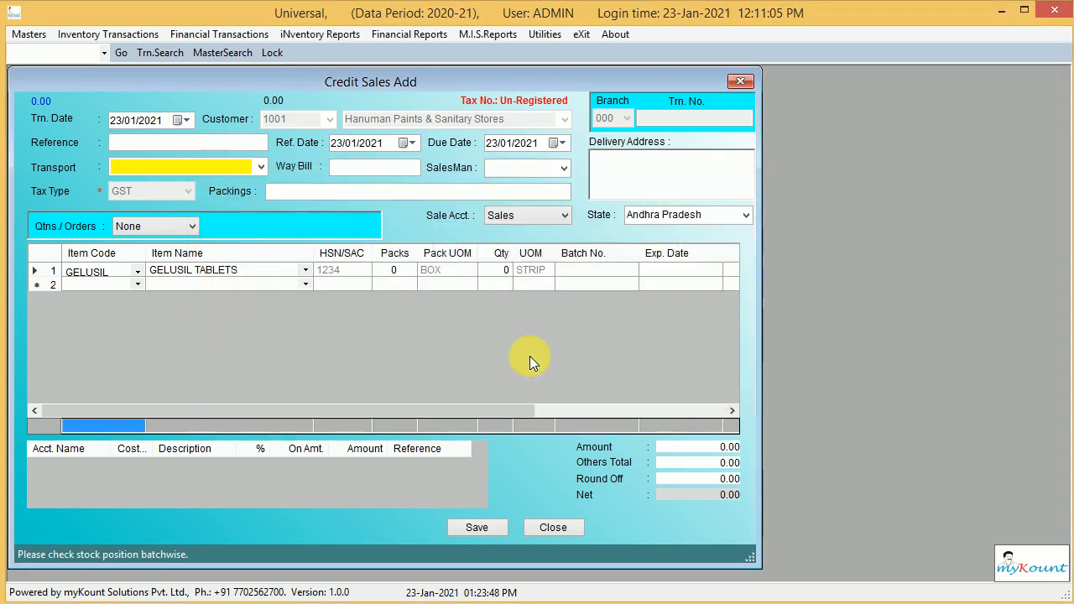
Step: Set Packs to 1 on the batch 1111 line
click(507, 270)
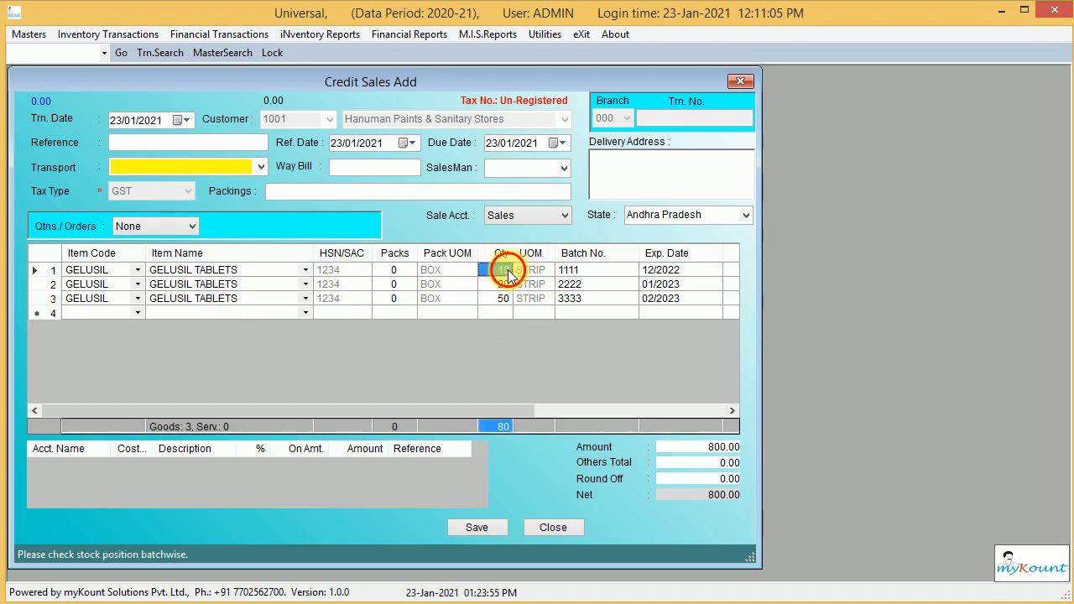
key(Left)
key(Left)
text(1)
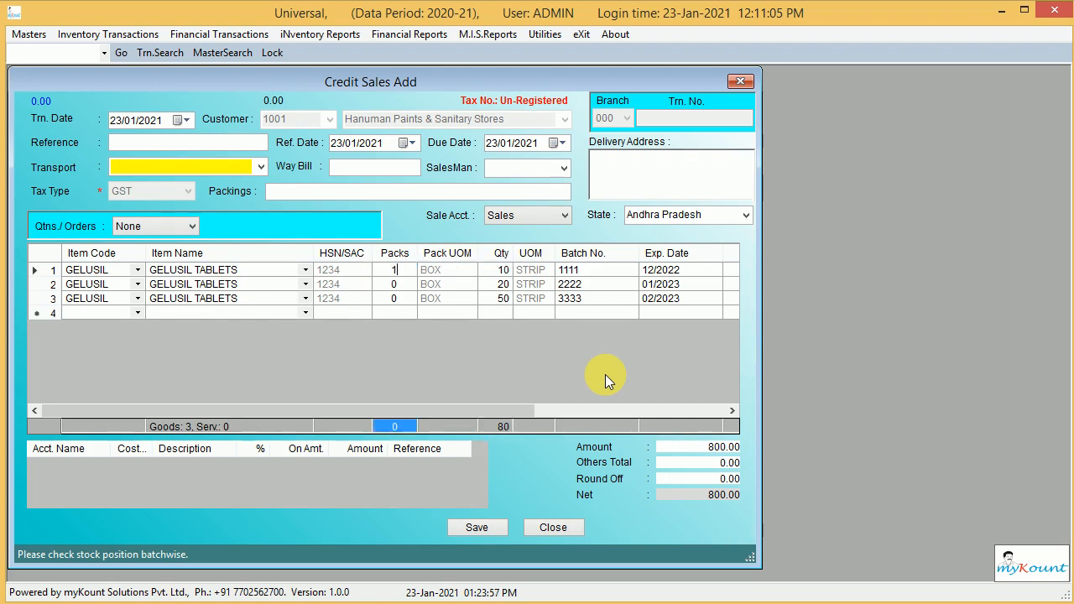
key(Return)
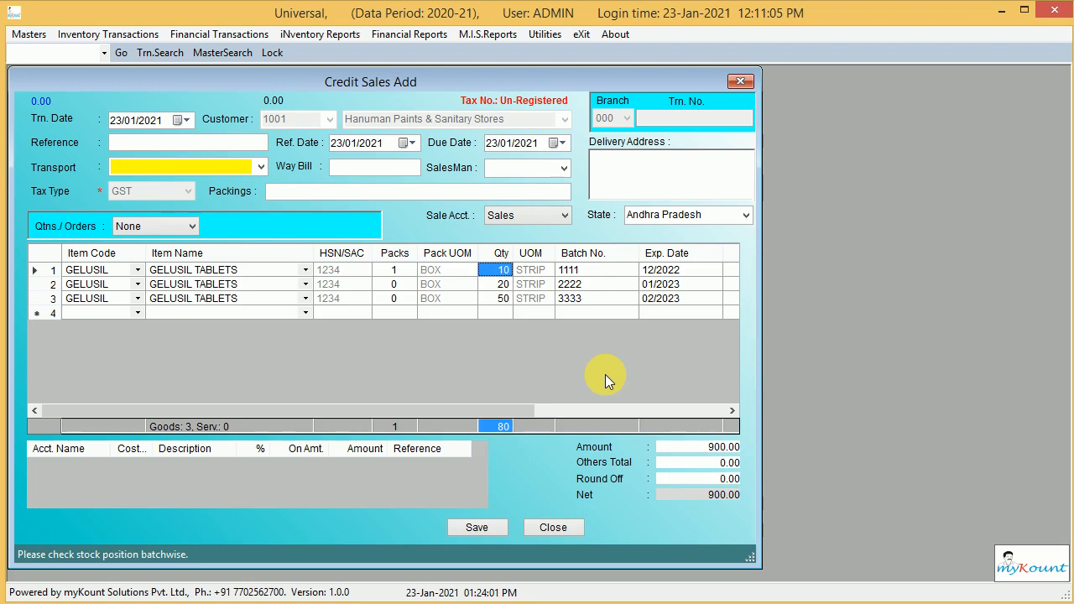
Step: Set the quantity of the batch 1111 line to 5 strips
key(Left)
key(Left)
key(Right)
key(Right)
text(5)
key(Left)
key(Left)
key(Right)
key(Right)
key(Left)
key(Left)
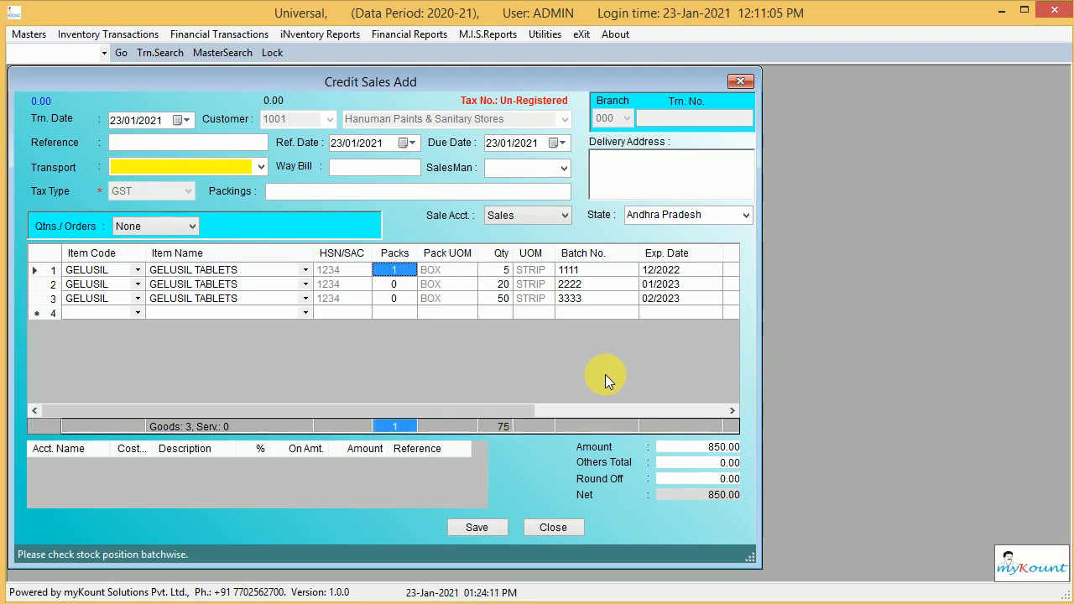
key(Right)
key(Right)
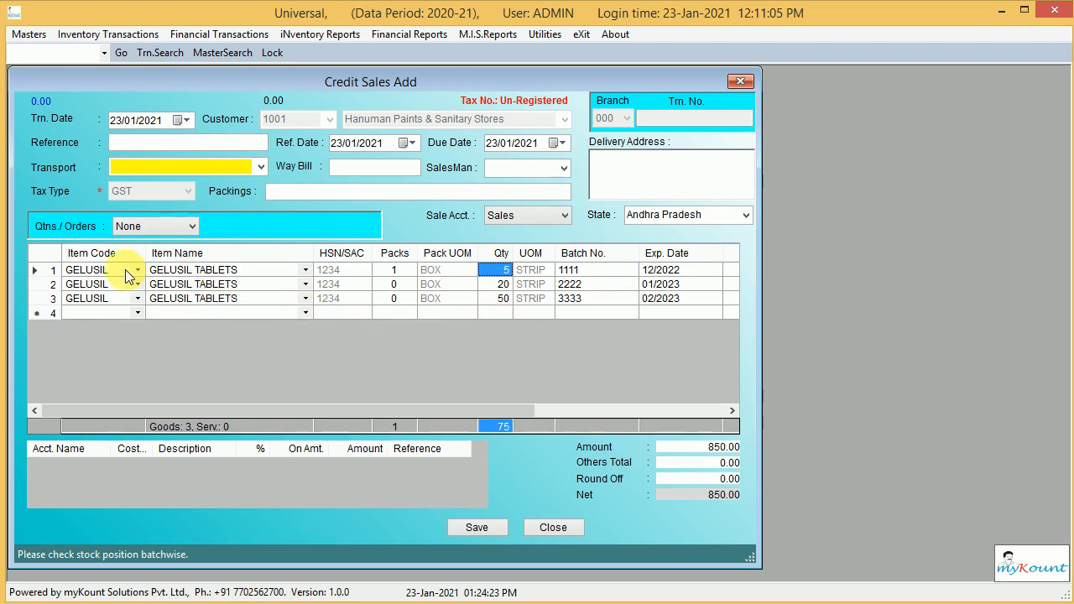
Step: Collapse the Item Code column and narrow the Item Name, Batch No., Exp. Date, Price and Amount columns of the item grid
drag(155, 256, 74, 267)
drag(233, 267, 174, 265)
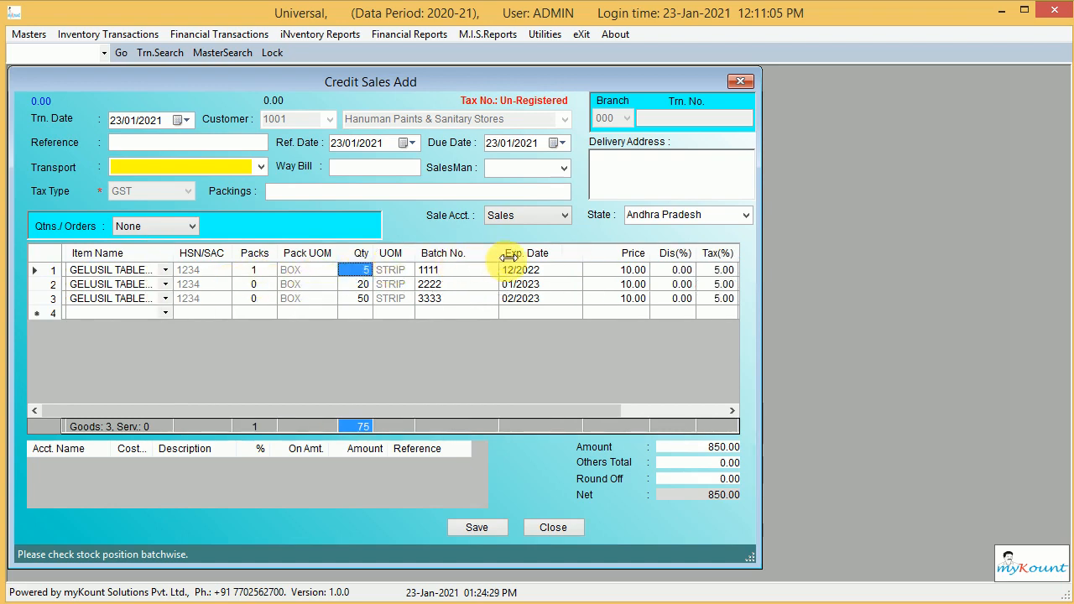
drag(509, 258, 475, 258)
drag(557, 258, 536, 261)
drag(601, 255, 579, 266)
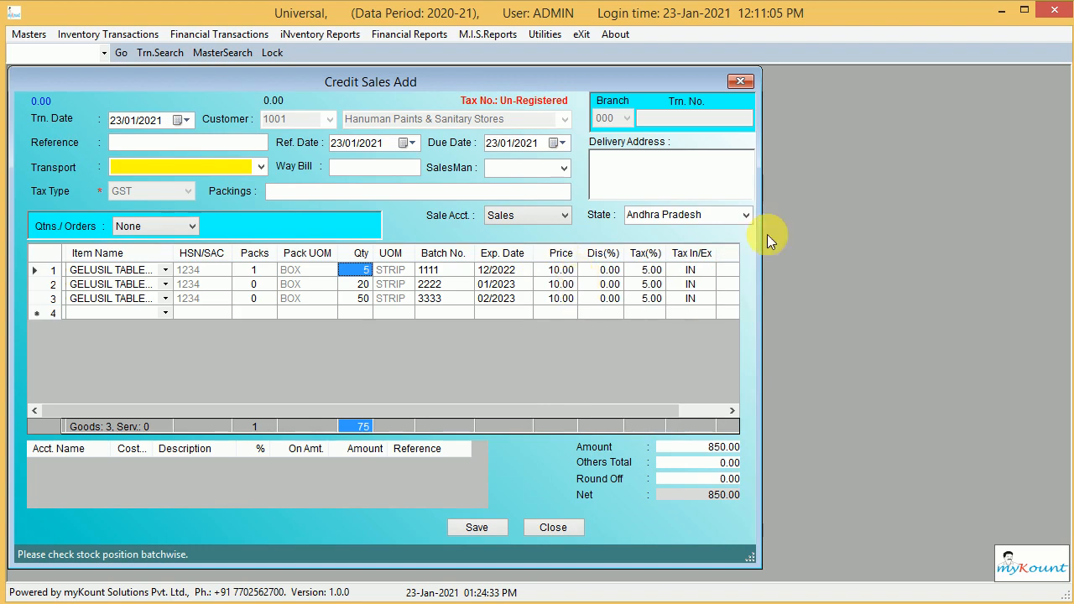
drag(612, 409, 734, 407)
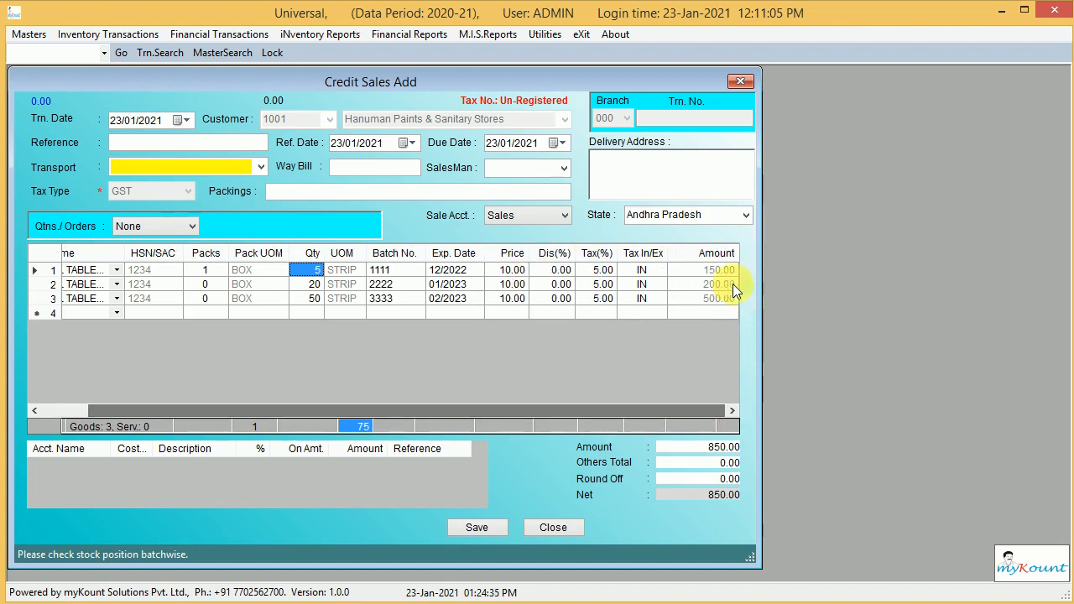
drag(737, 254, 726, 254)
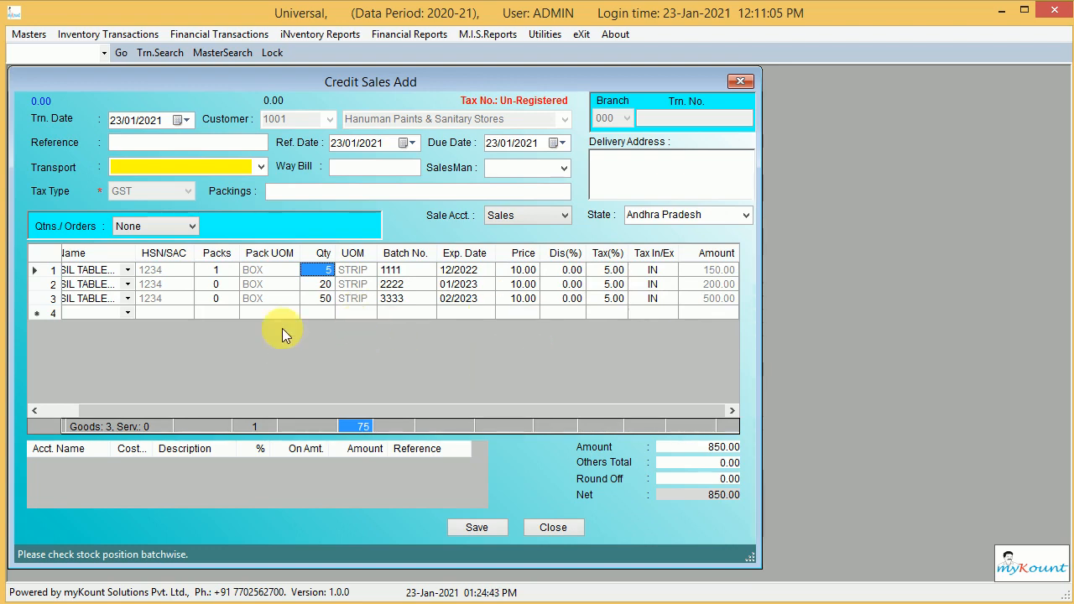
drag(321, 412, 135, 394)
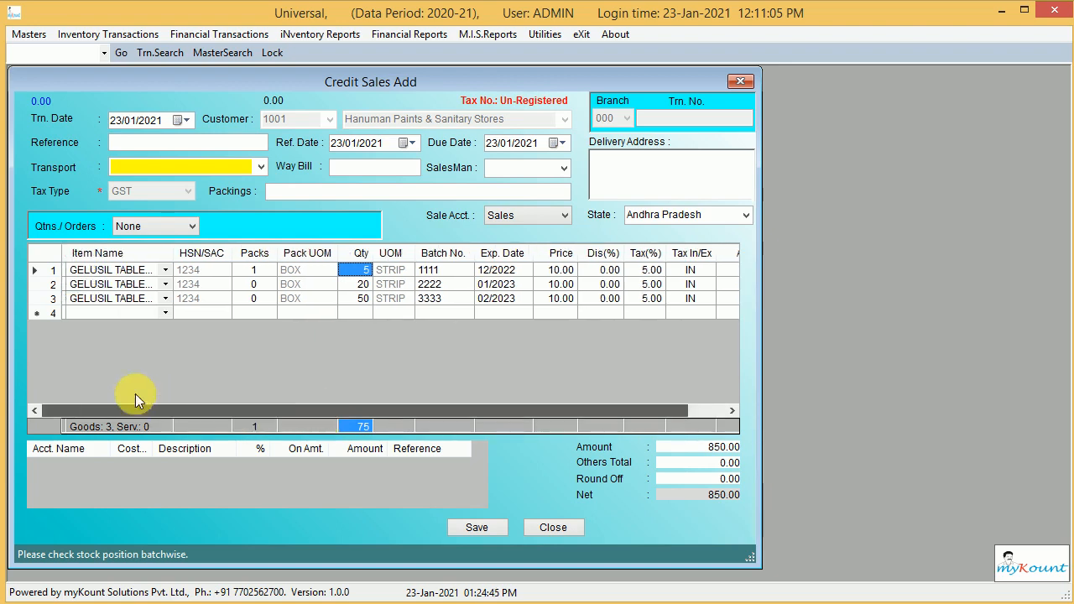
Step: Add a TCS on Sales line to the other charges of the sale
click(208, 284)
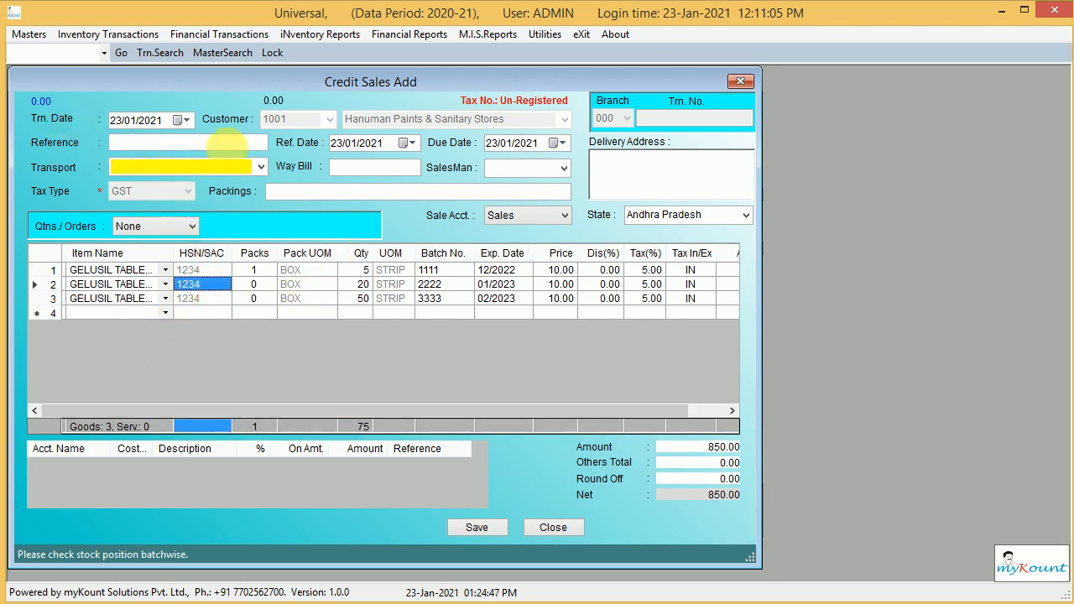
click(262, 464)
click(80, 466)
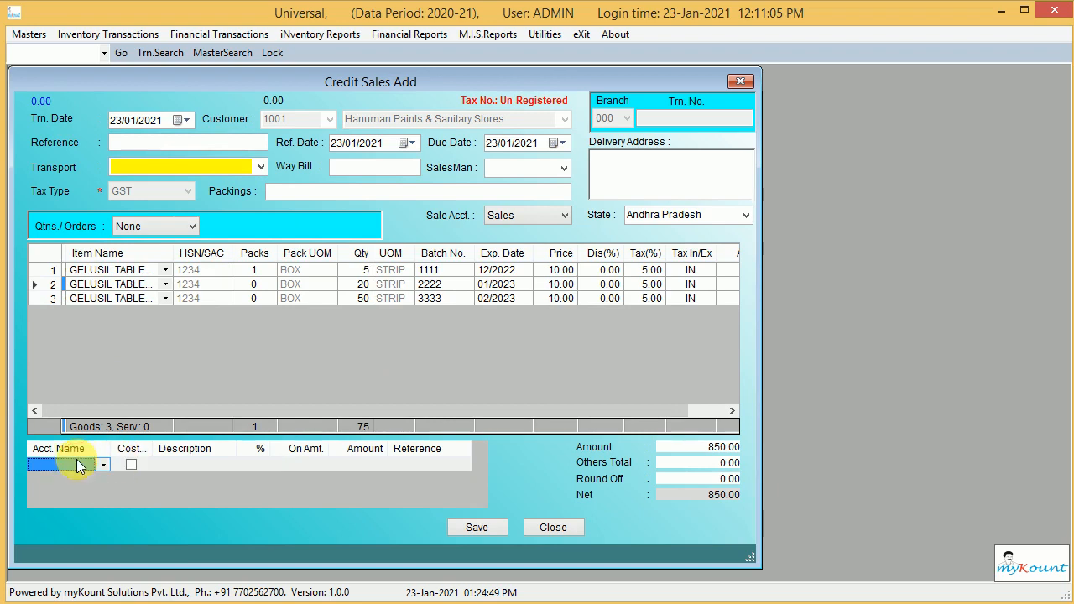
text(tcs)
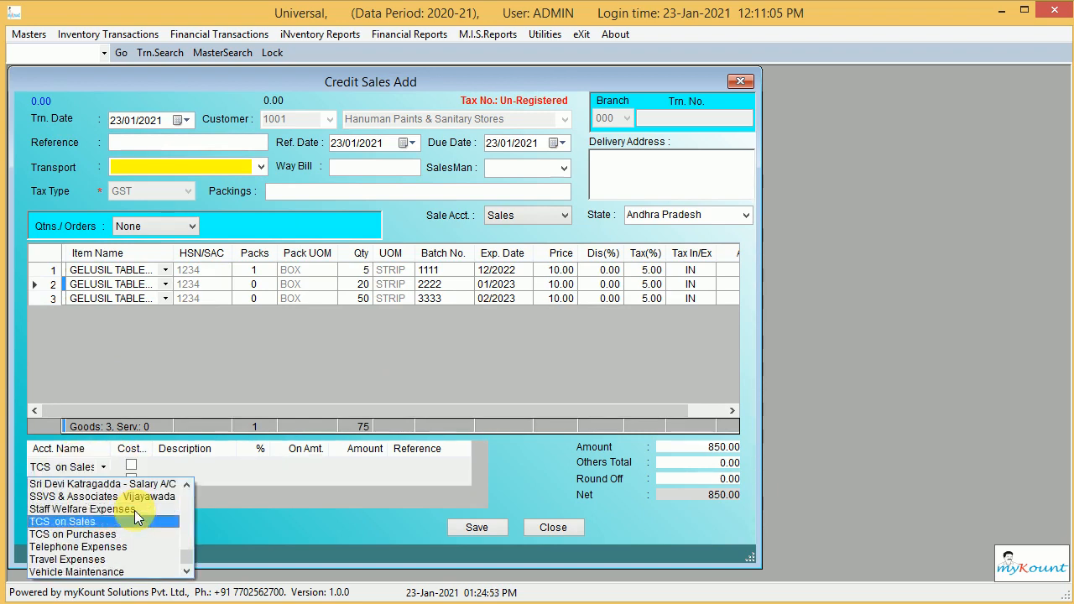
key(Return)
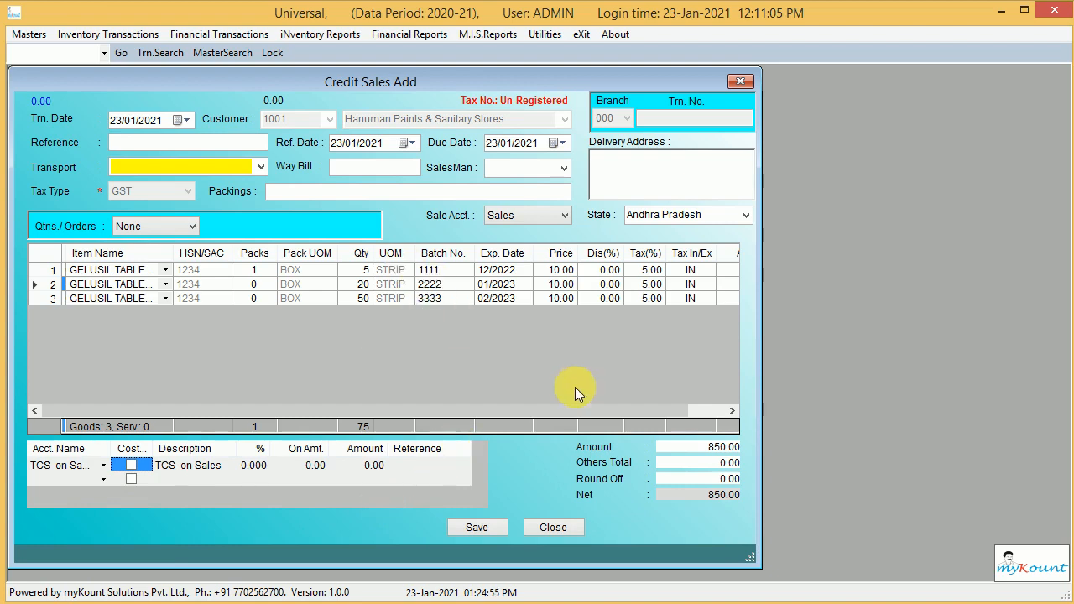
Step: Delete the TCS on Sales line from the other charges
click(495, 350)
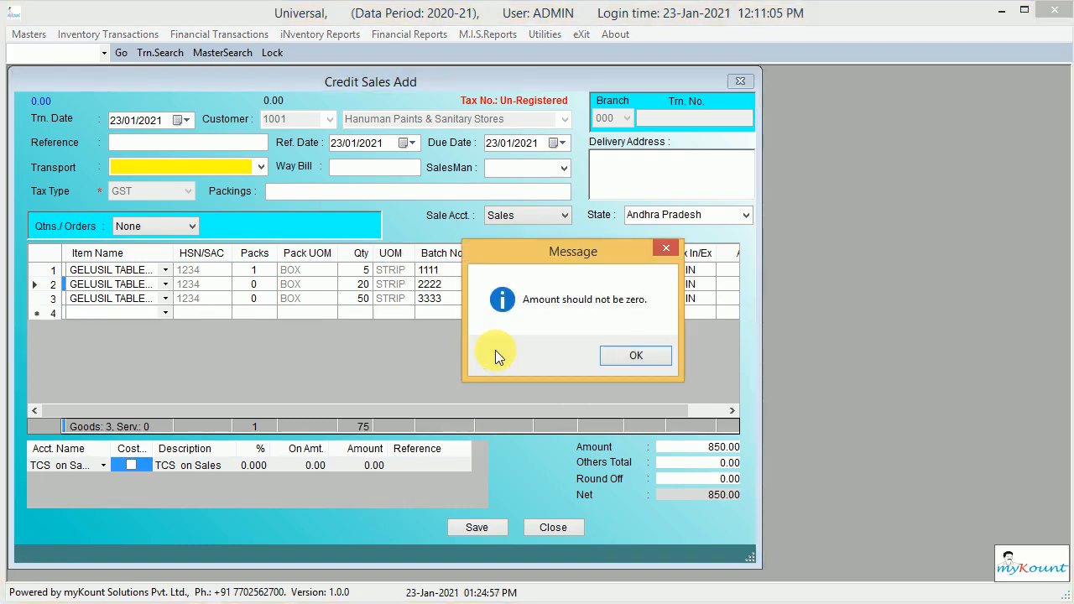
key(Return)
key(Delete)
key(Return)
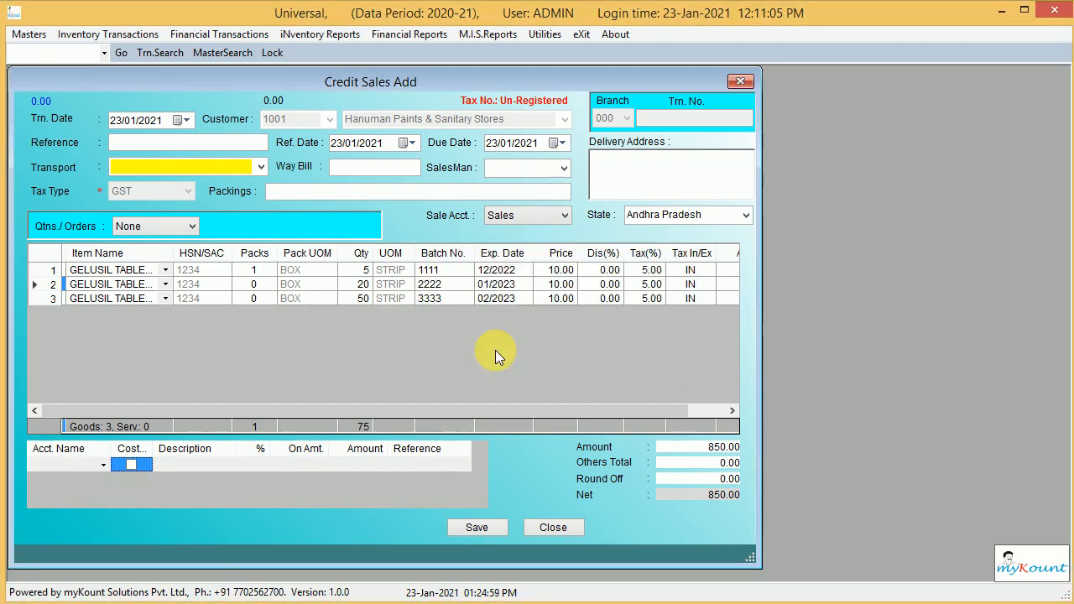
Step: Try to open the columns customization of the item grid while it still holds item lines
right_click(363, 304)
click(411, 308)
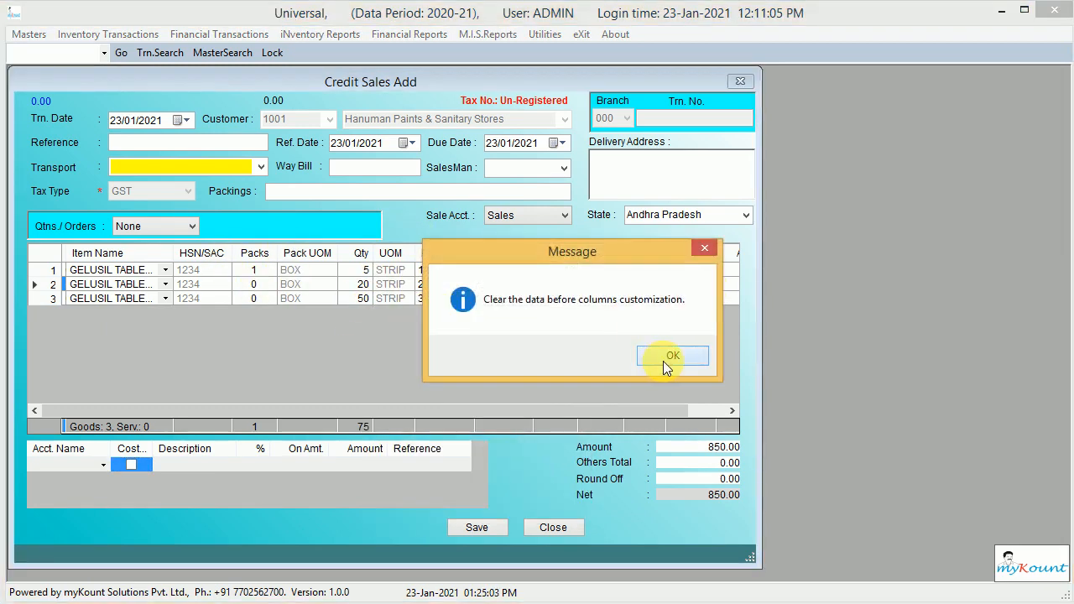
click(671, 357)
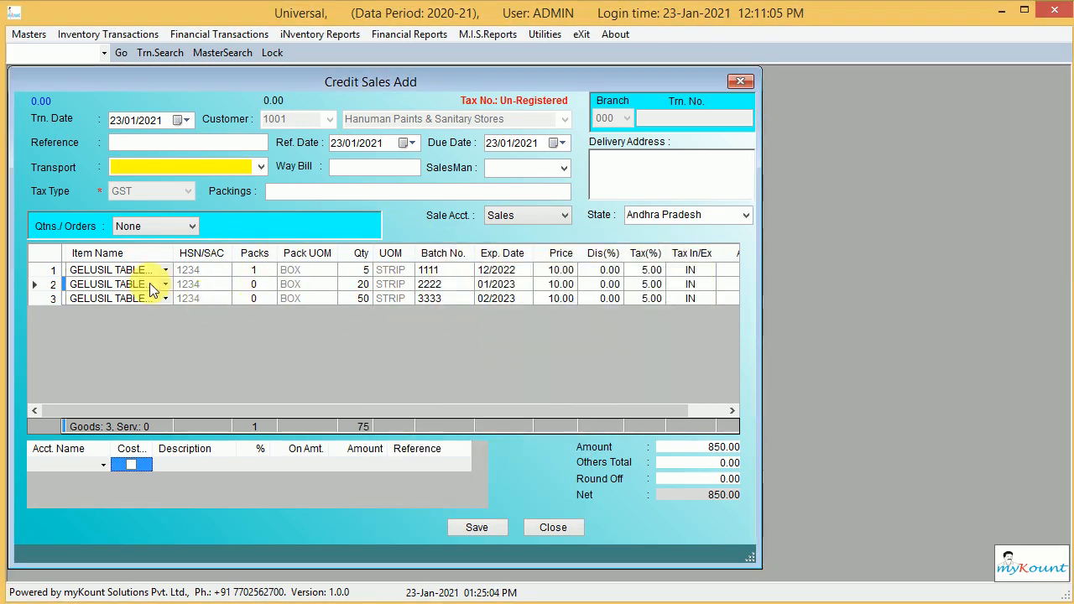
Step: Delete the three GELUSIL item lines (batches 1111, 2222 and 3333) from the sale
click(89, 271)
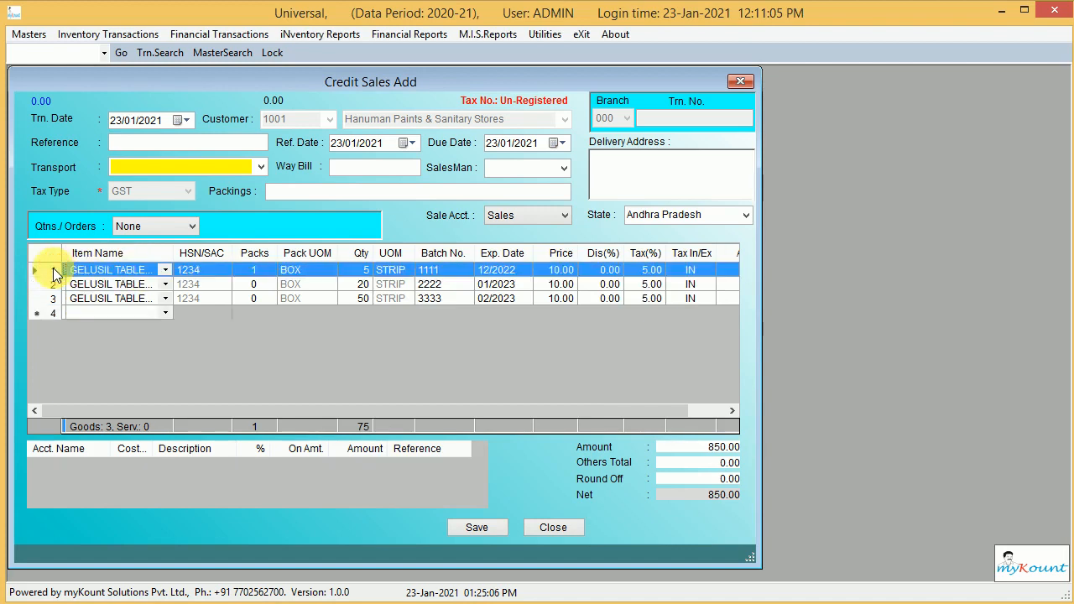
right_click(114, 273)
click(173, 312)
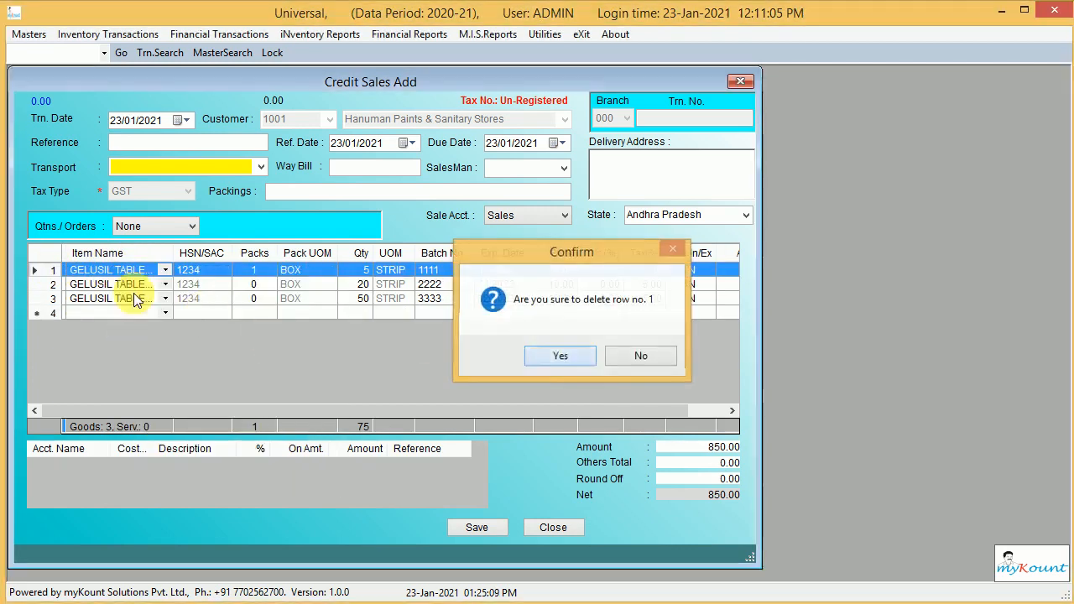
key(Return)
right_click(56, 275)
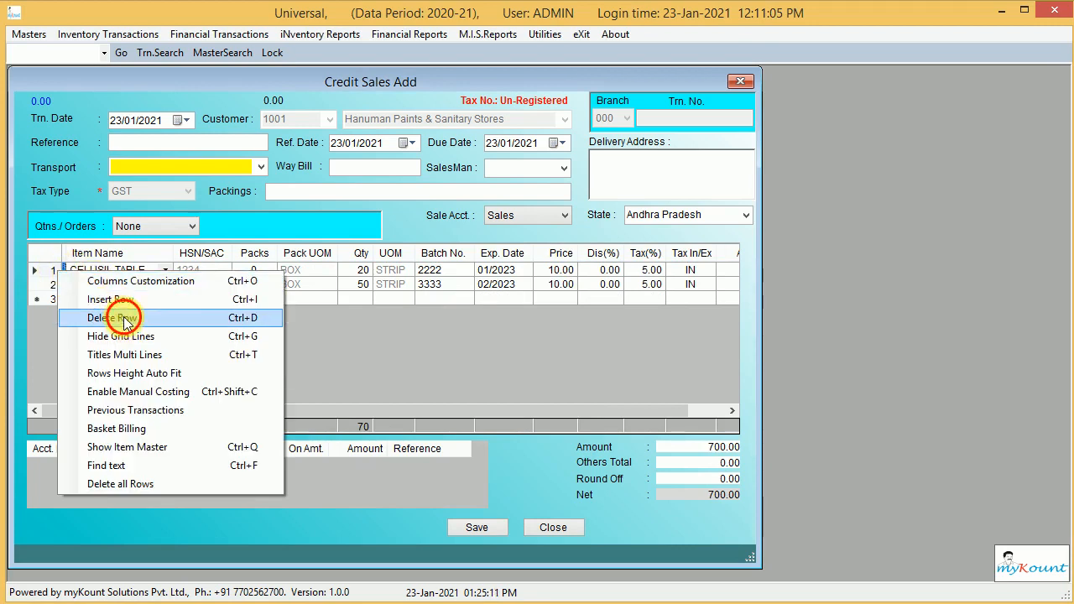
click(124, 320)
key(Return)
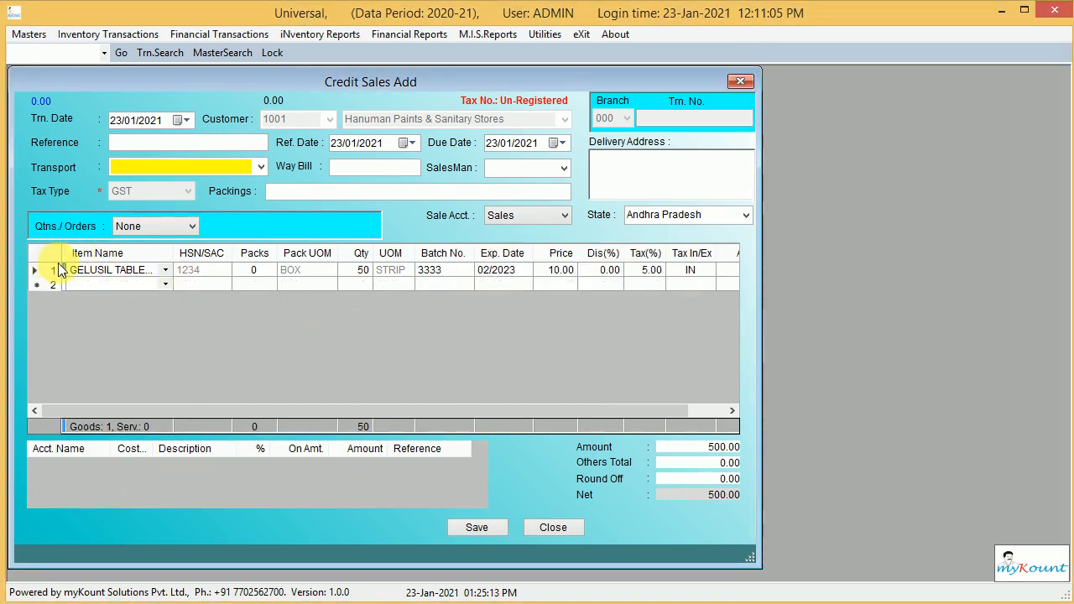
right_click(54, 273)
click(130, 313)
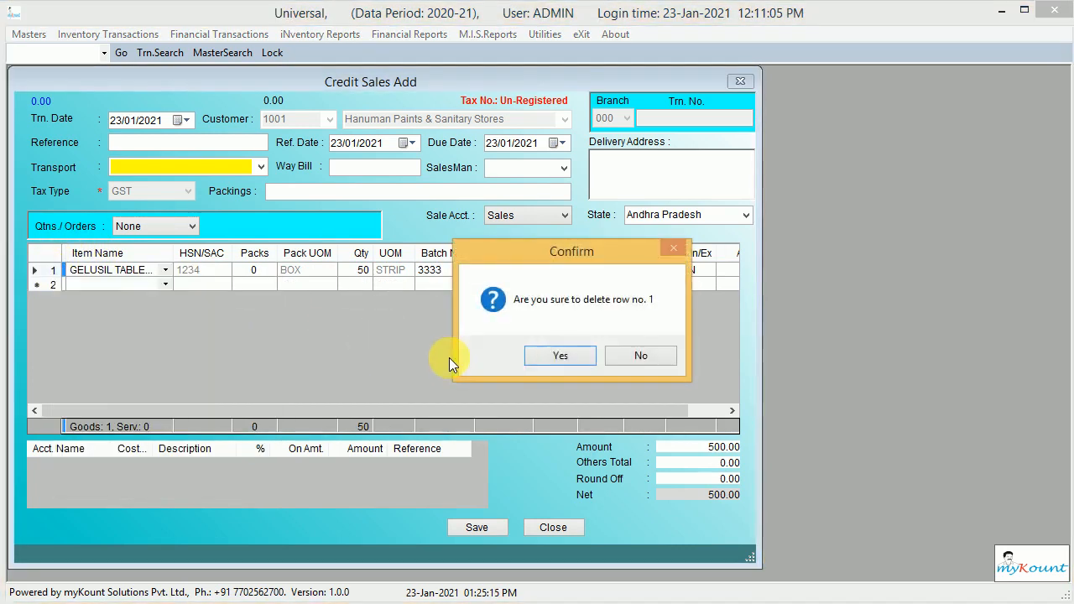
click(562, 356)
Step: In the columns customization, remove Item Name, Packs, Pack UOM, Batch No. and Exp. Date from the selected columns
right_click(186, 317)
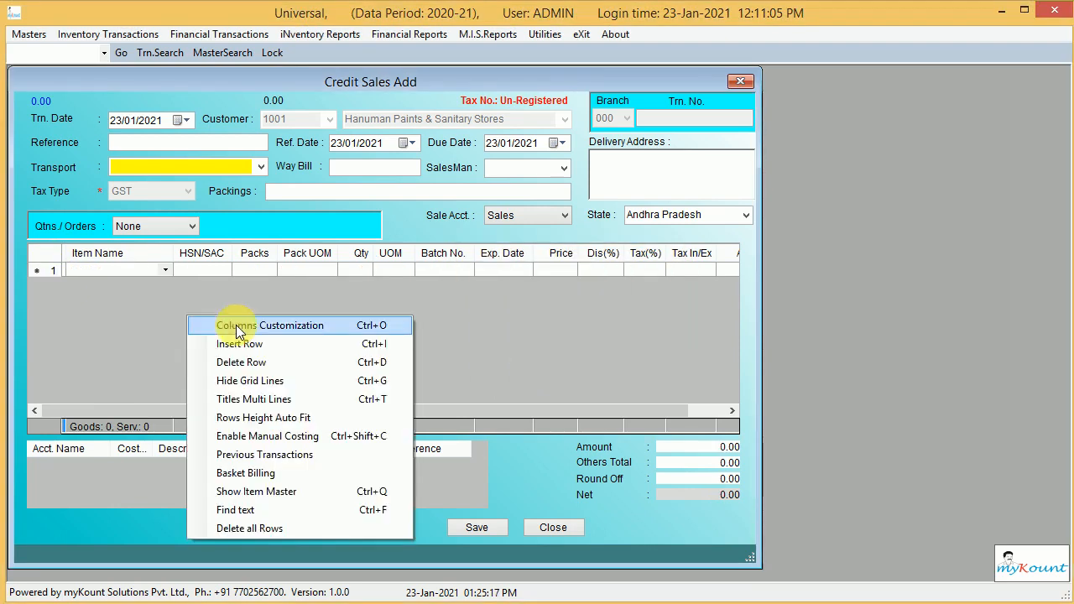
click(239, 326)
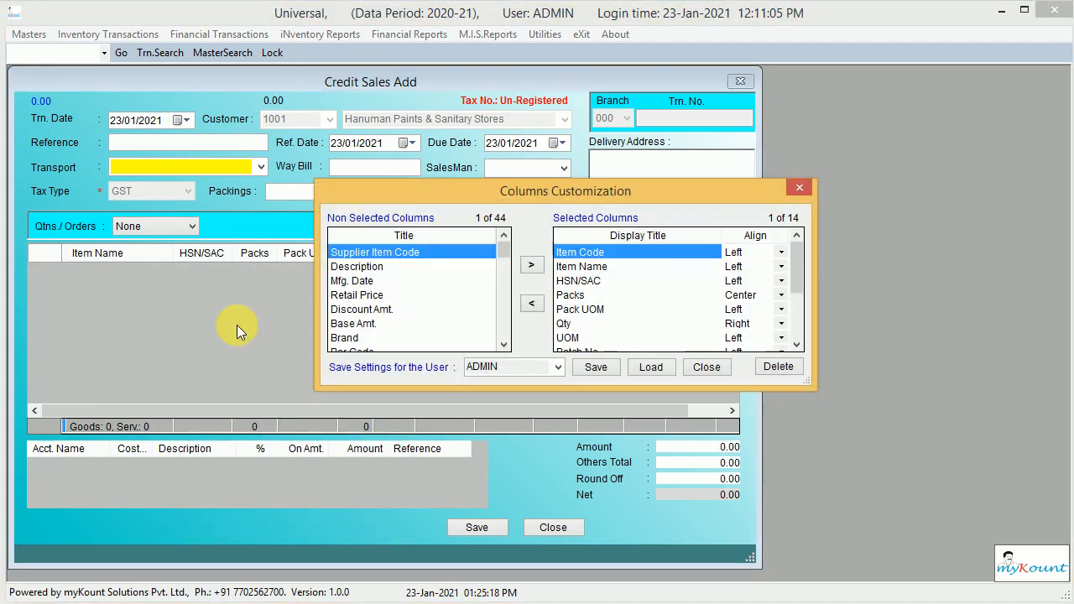
click(596, 266)
click(535, 304)
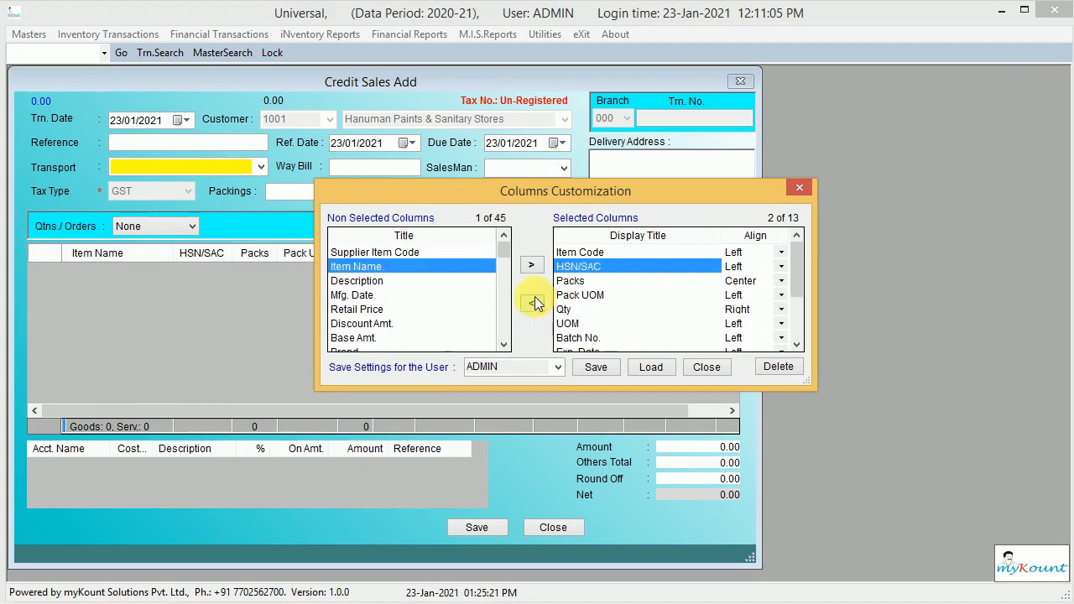
click(579, 281)
click(534, 302)
click(535, 303)
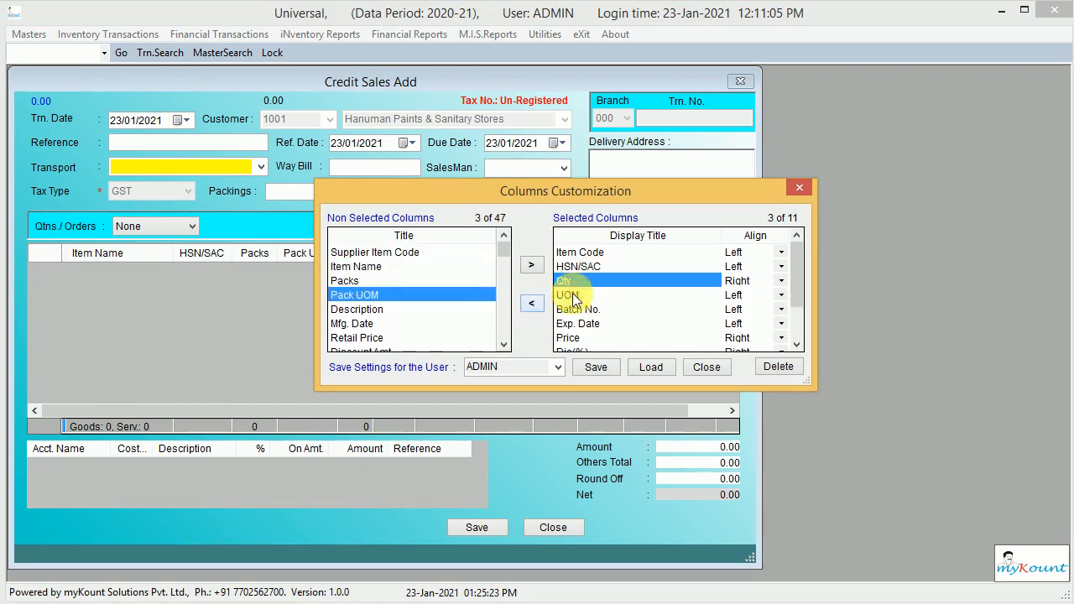
click(590, 310)
click(534, 303)
click(534, 303)
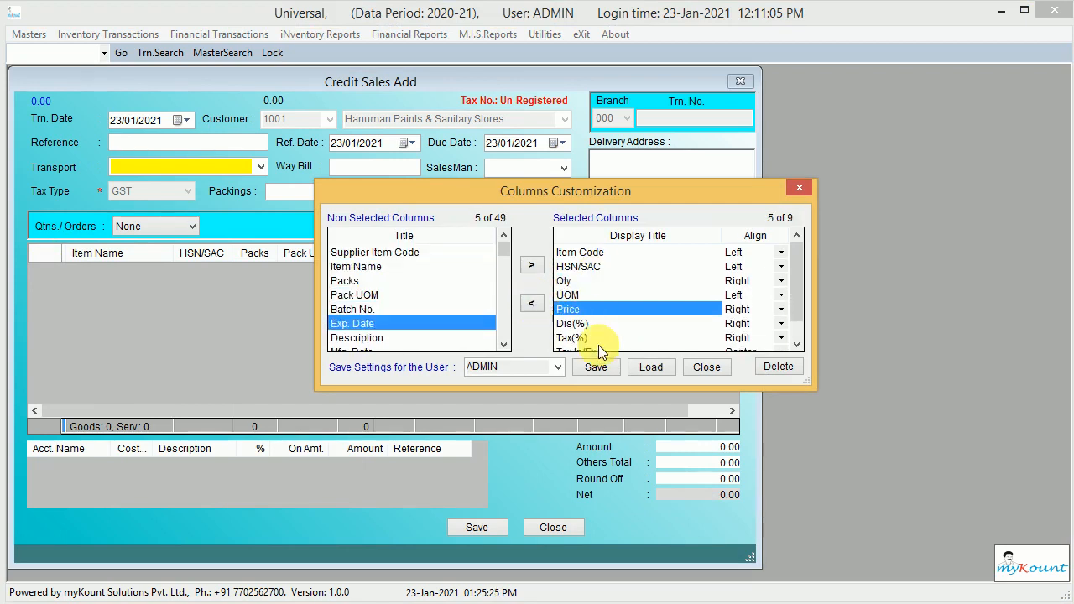
Step: Add the Description column after Item Code, save the column settings for the ADMIN user and load them into the item grid
click(582, 252)
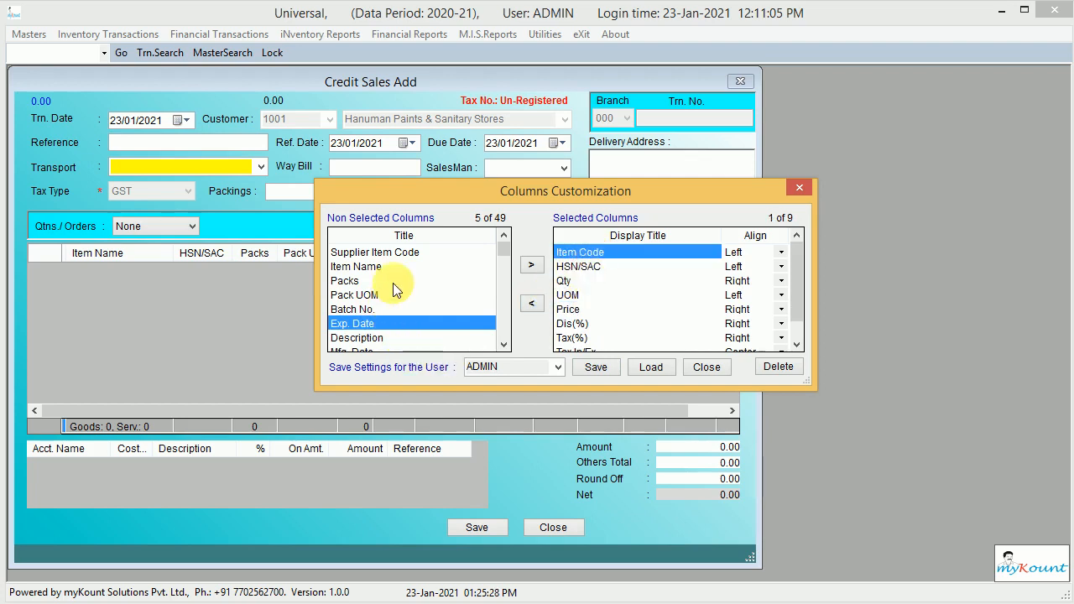
click(406, 339)
click(532, 265)
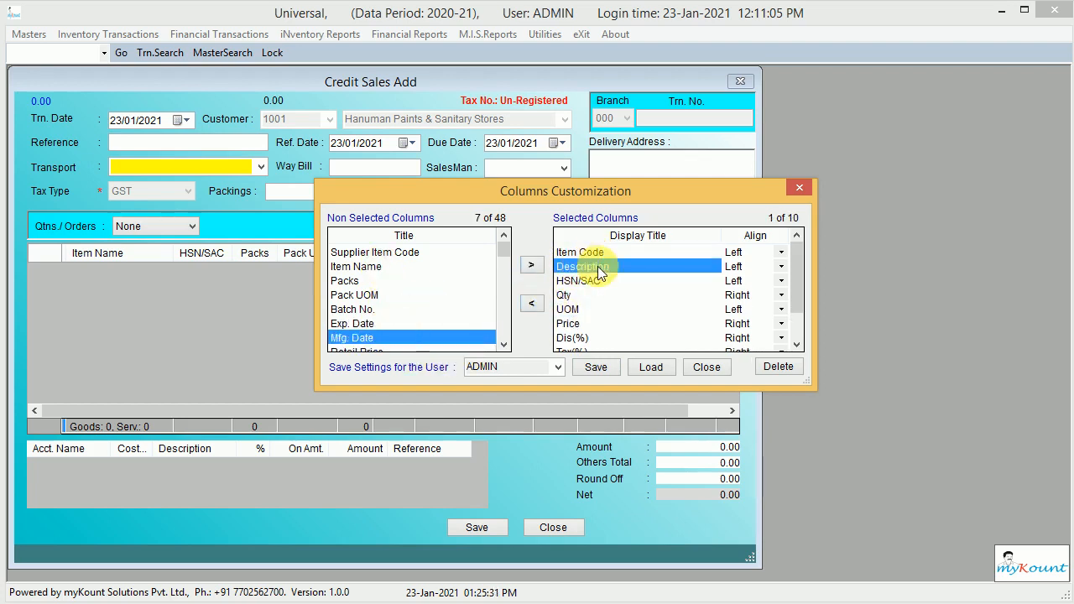
click(598, 370)
click(586, 358)
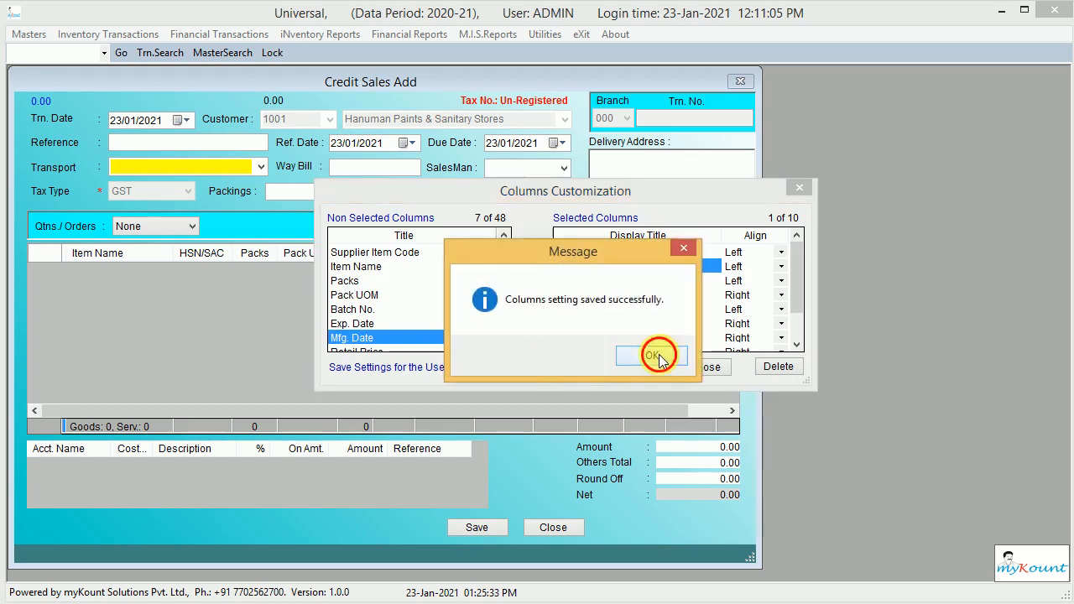
click(652, 357)
click(652, 369)
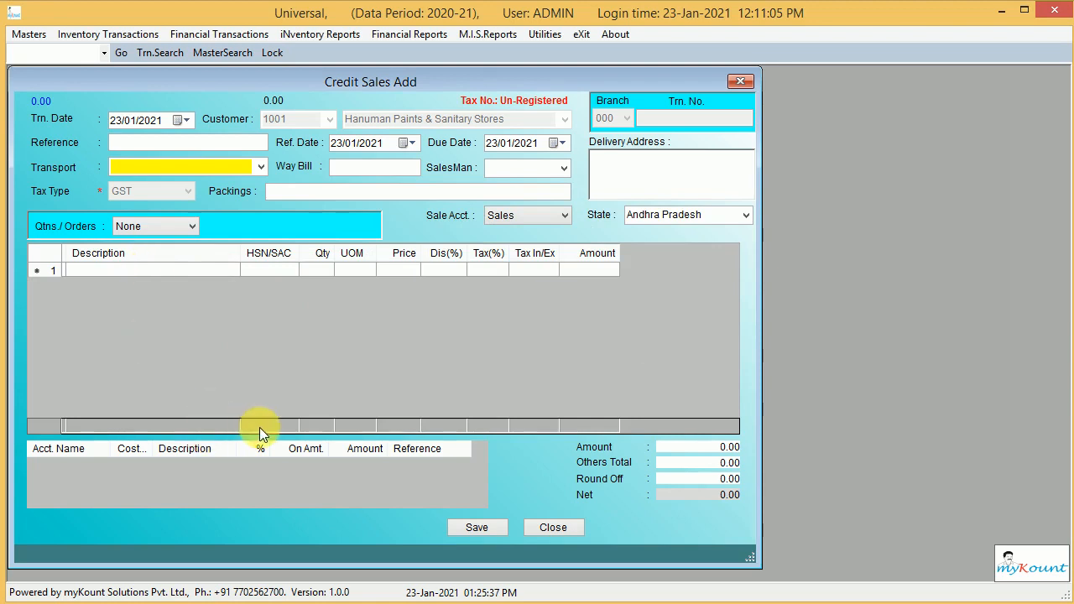
Step: Bring the collapsed Item Code column back to a usable width and widen the Description column of the item grid
click(417, 337)
click(92, 267)
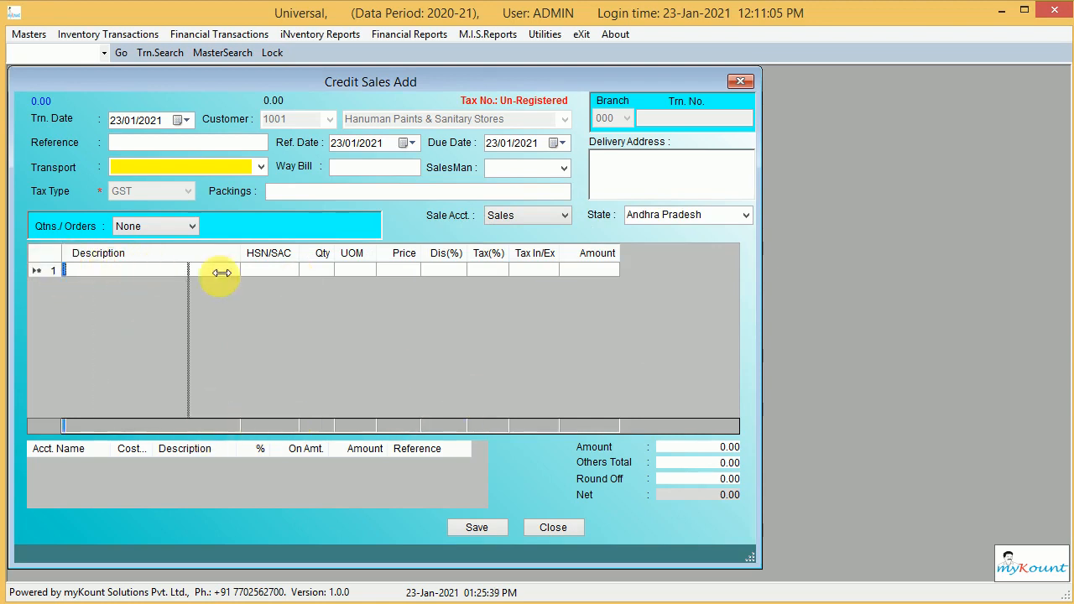
drag(222, 273, 128, 261)
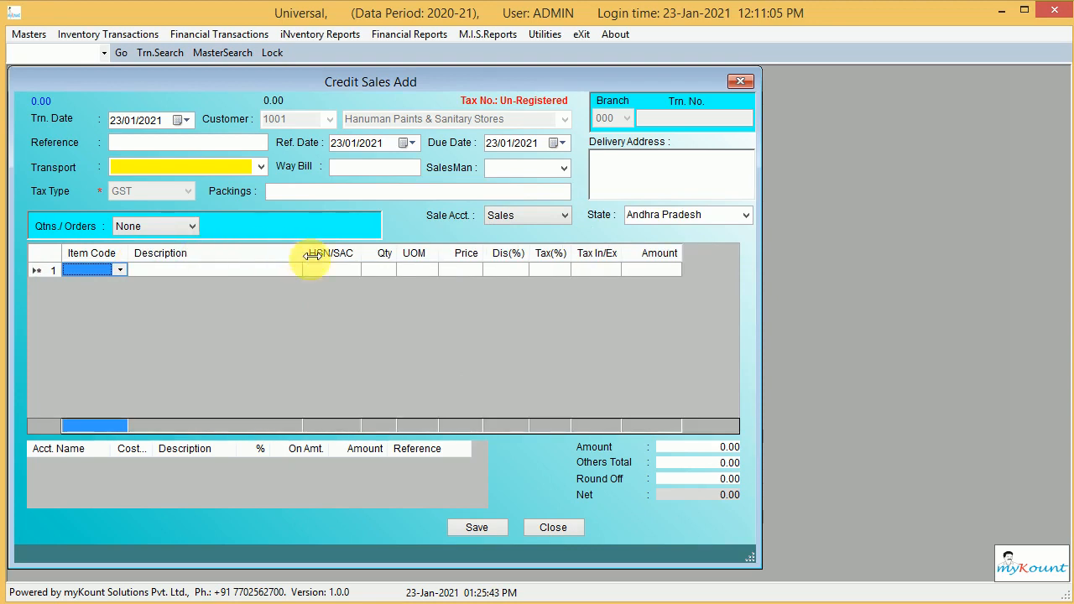
drag(303, 257, 363, 259)
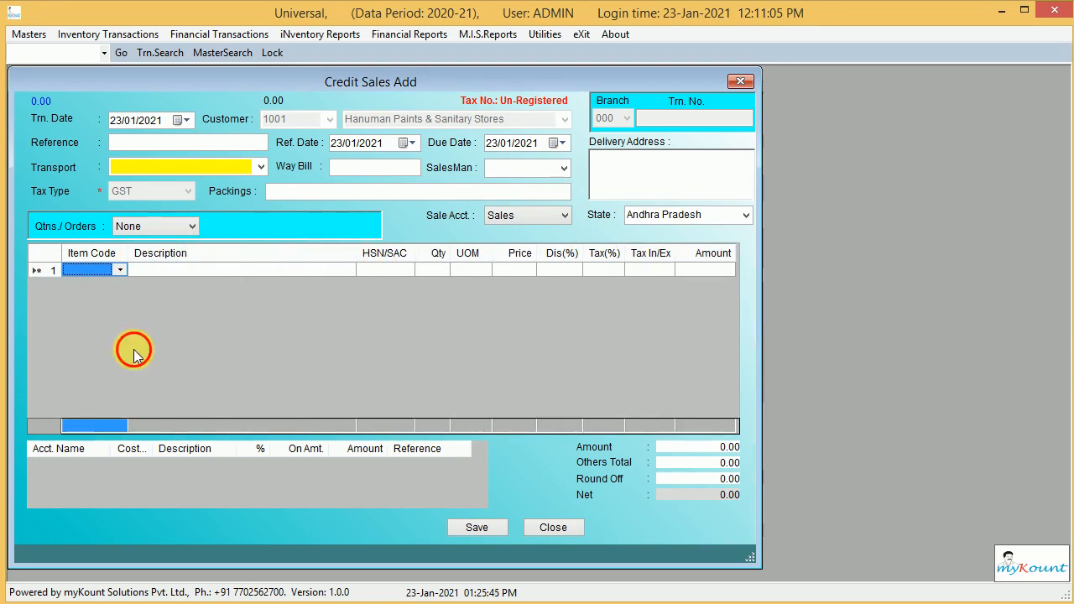
Step: Add the item DESIGN on the first line with the description "designigng chanasdfiojsf oisfuj sdfa iooi safofiu asopfiu sfoi safd uspafusdfu"
text(d)
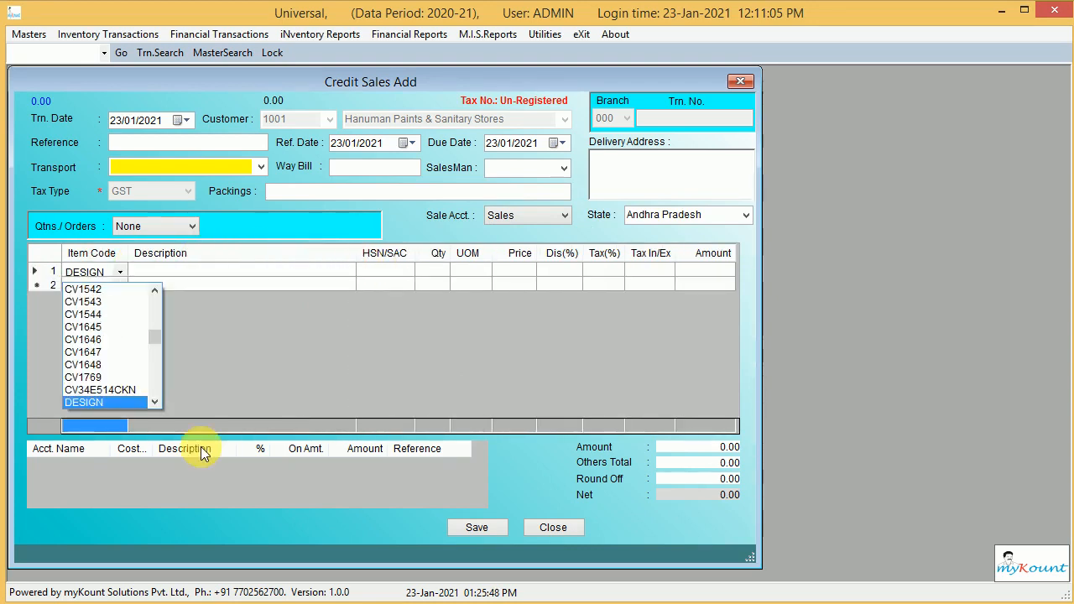
key(Return)
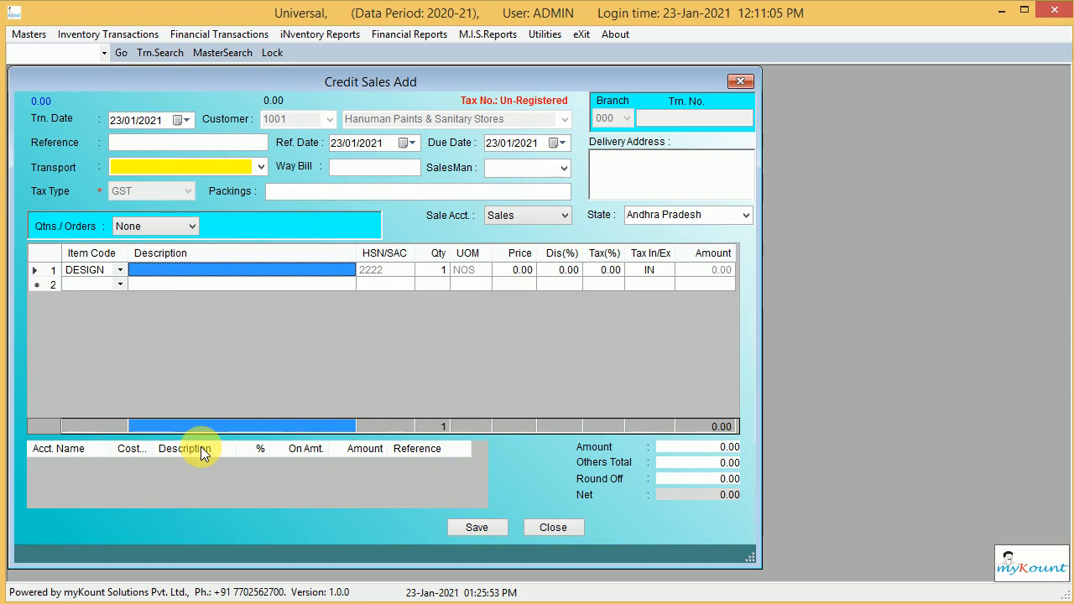
key(shift+Tab)
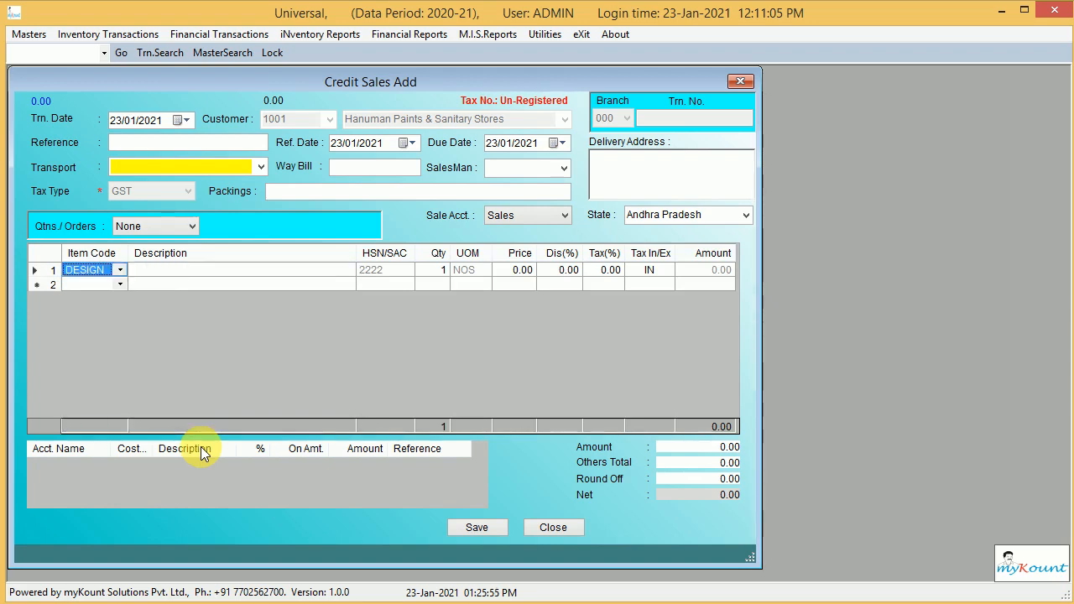
key(Tab)
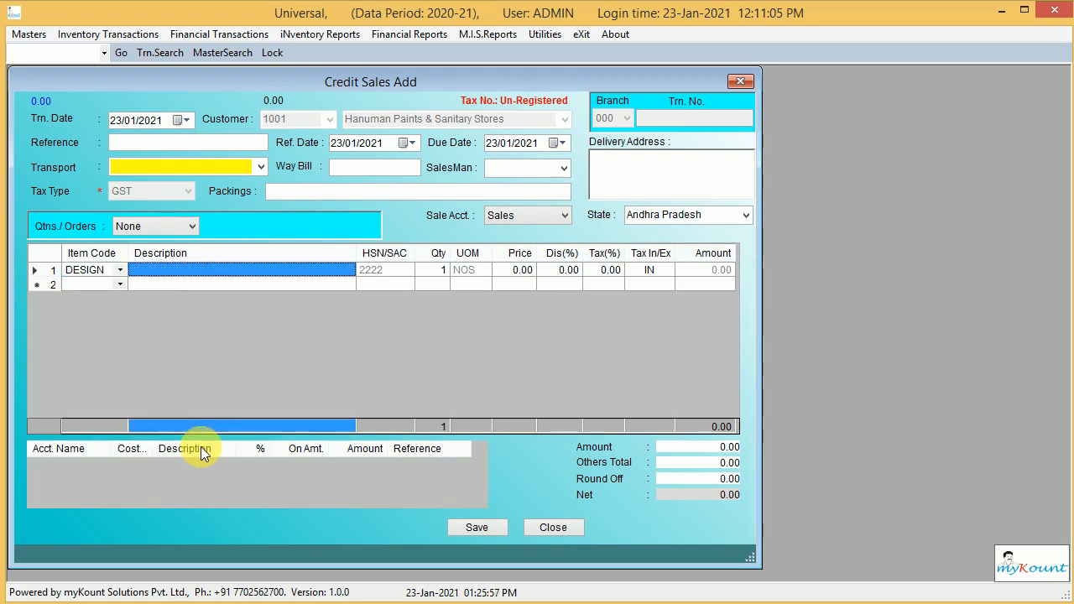
text(design)
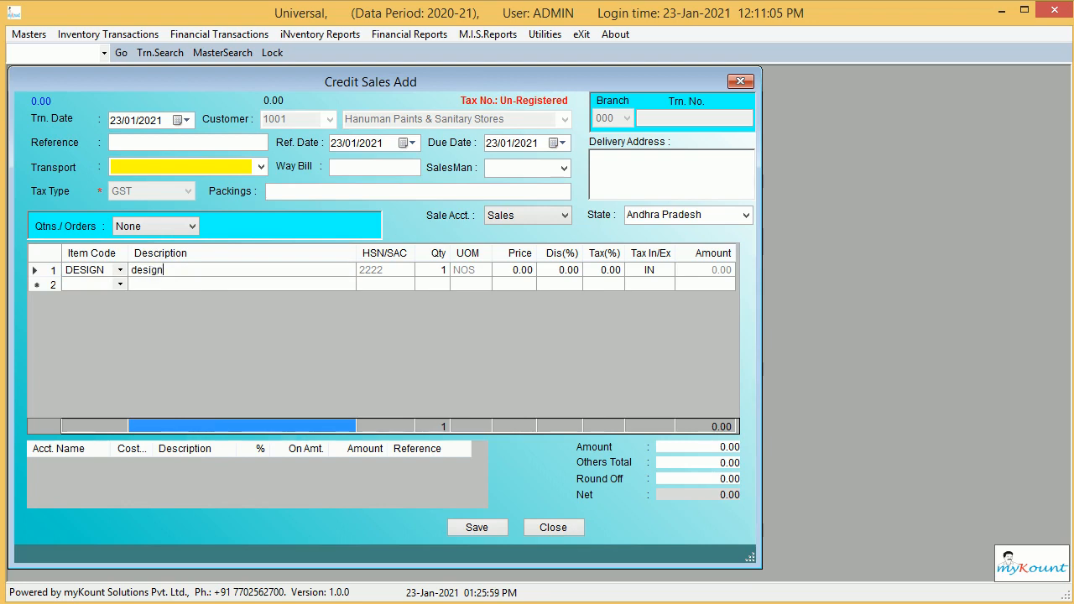
text(igng chanasdfiojsf oisfuj sdfa)
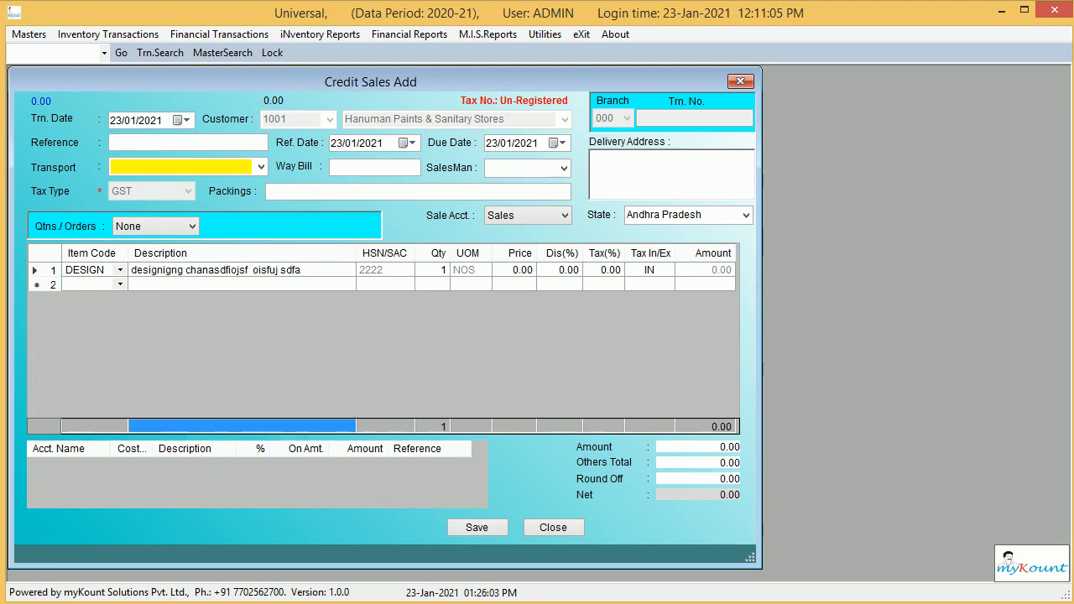
text( iooi saf)
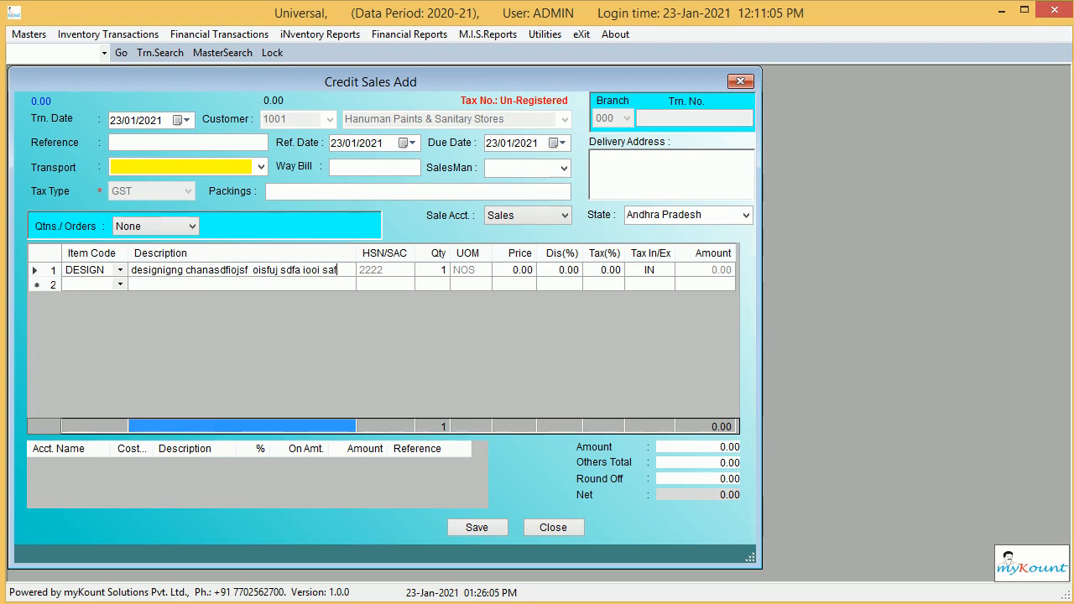
text(ofiu asopfiu sfoi safd uspafusdfu)
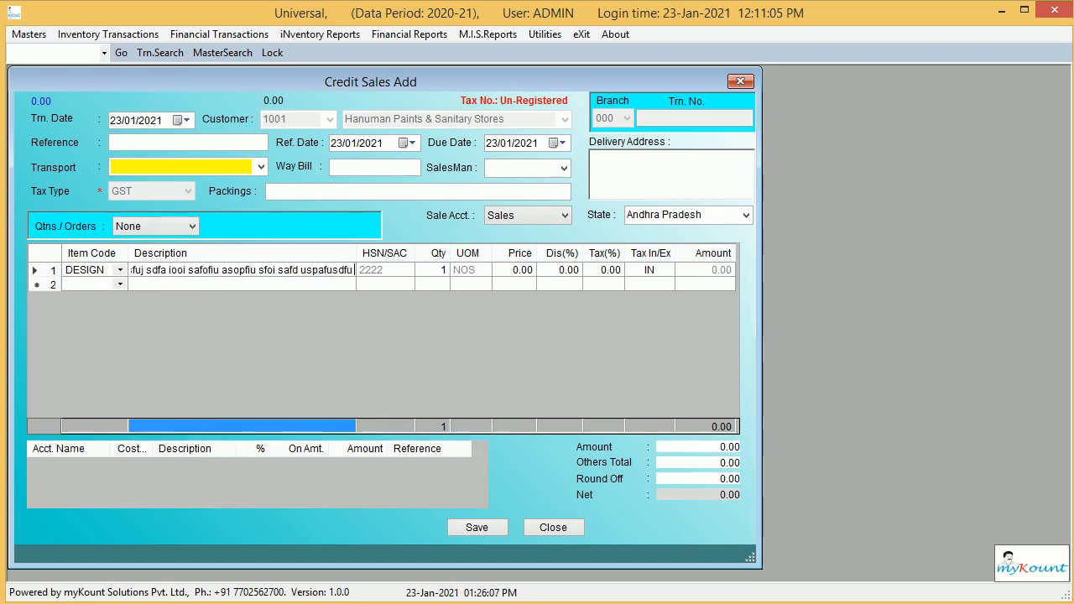
Step: Close the new credit sale entry without keeping it
click(479, 527)
click(560, 528)
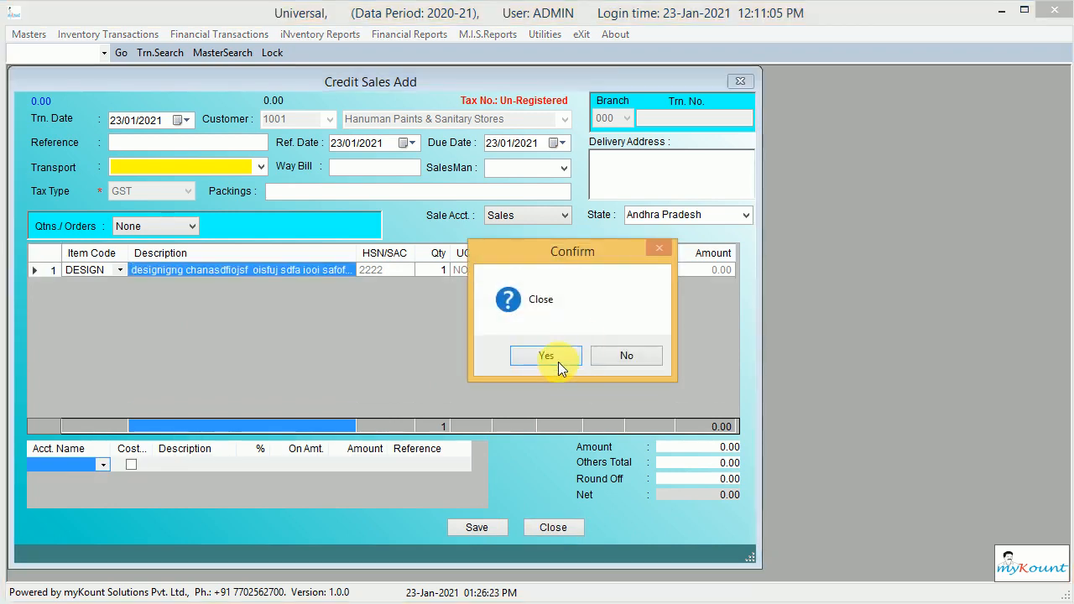
click(555, 359)
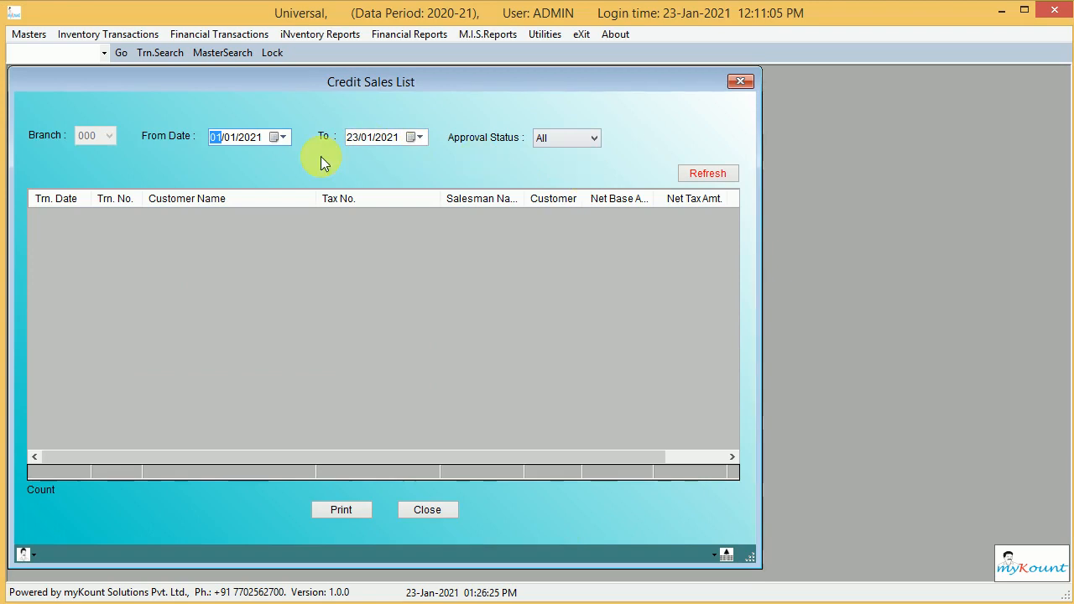
Step: List the credit sales from 01/01/2021 to 23/01/2021 and view the details of the SRI SRI Constructions sale
click(693, 173)
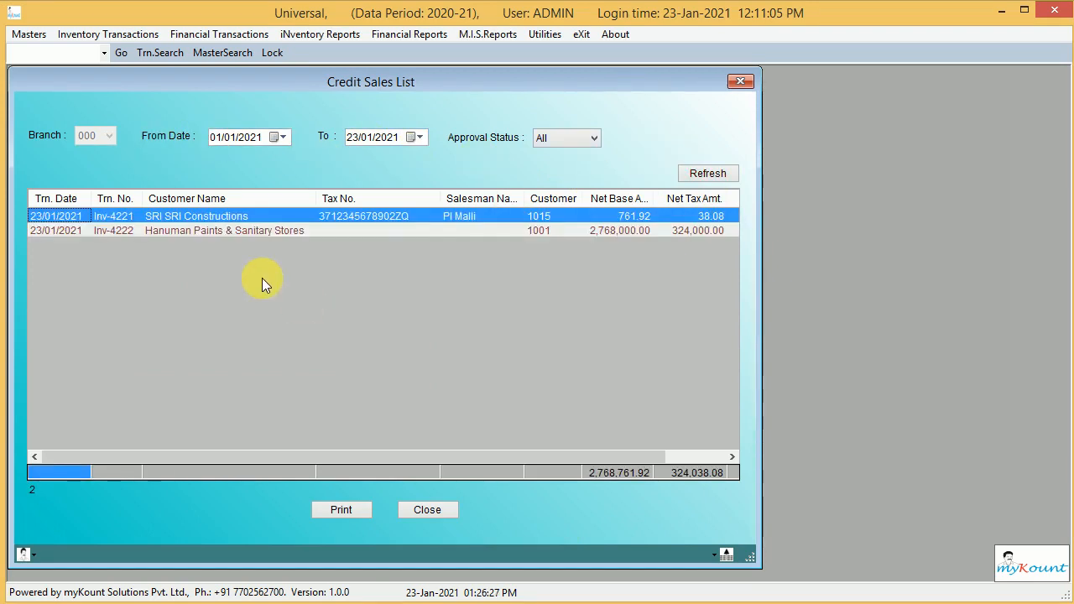
click(253, 228)
double_click(261, 216)
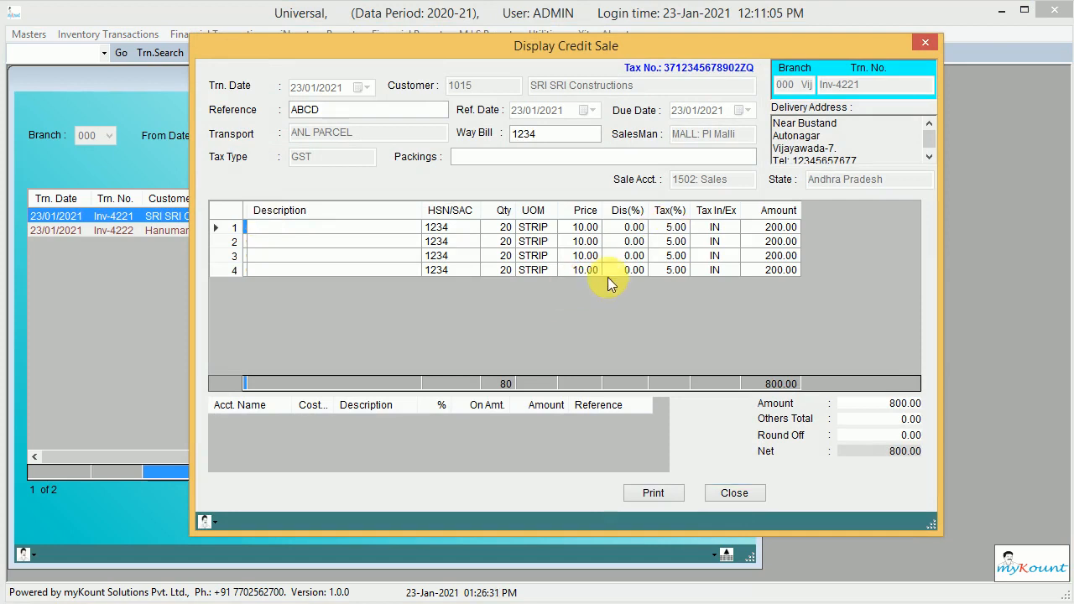
click(927, 44)
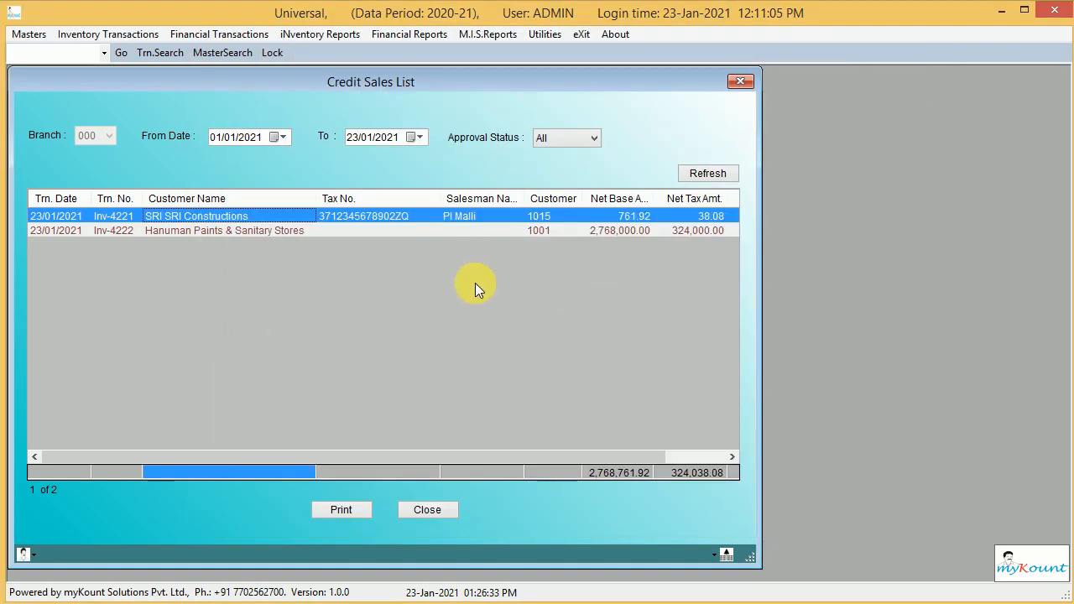
Step: Display the Hanuman Paints & Sanitary Stores credit sale and preview its Tax Invoice with tax breakups and 15 blank item rows
key(Down)
double_click(257, 236)
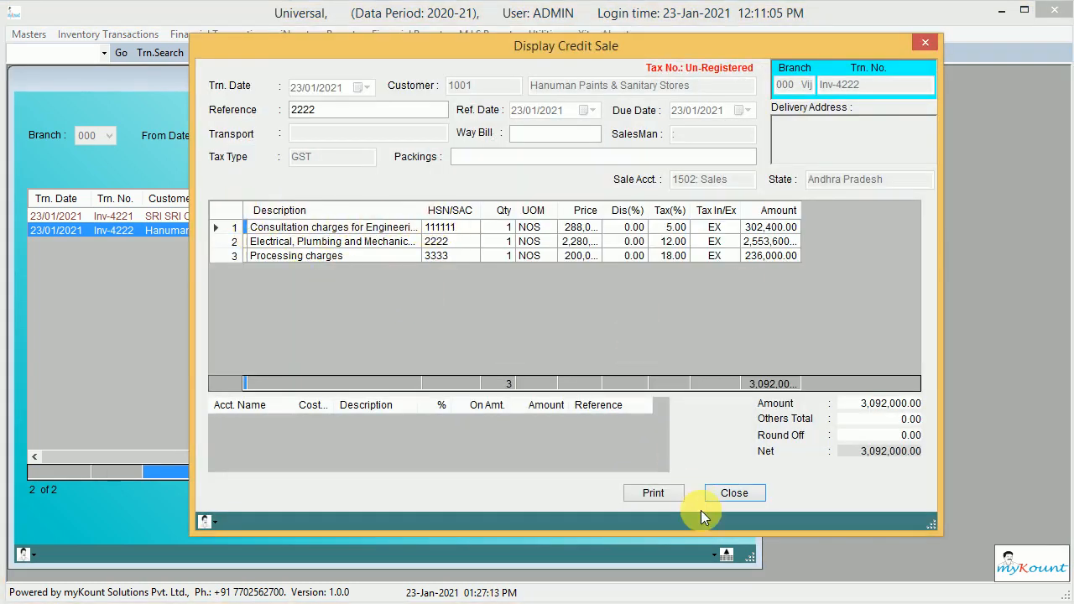
click(653, 493)
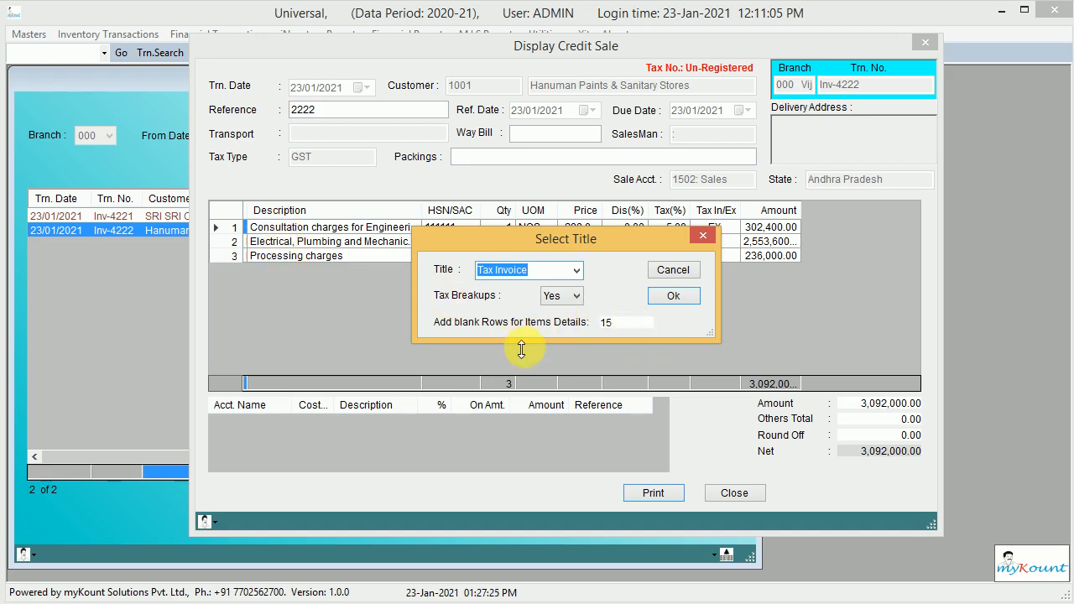
click(625, 323)
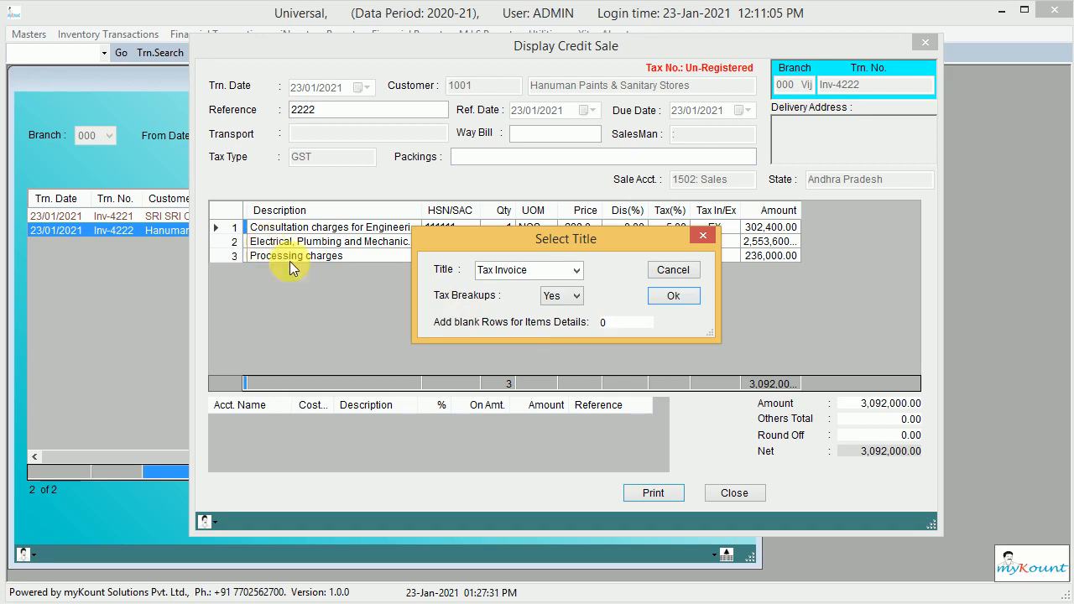
key(BackSpace)
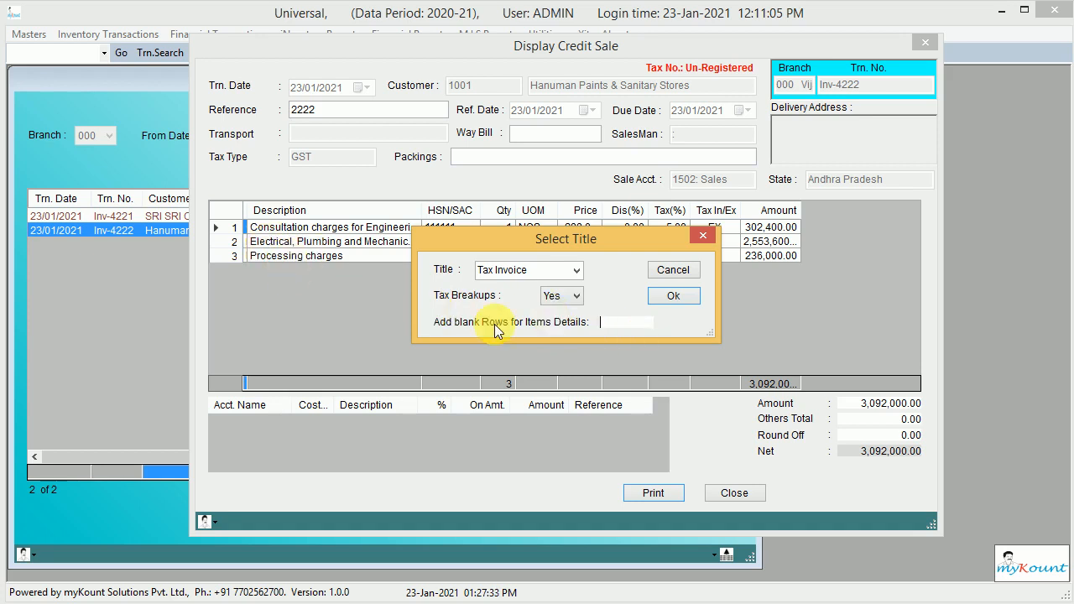
text(15)
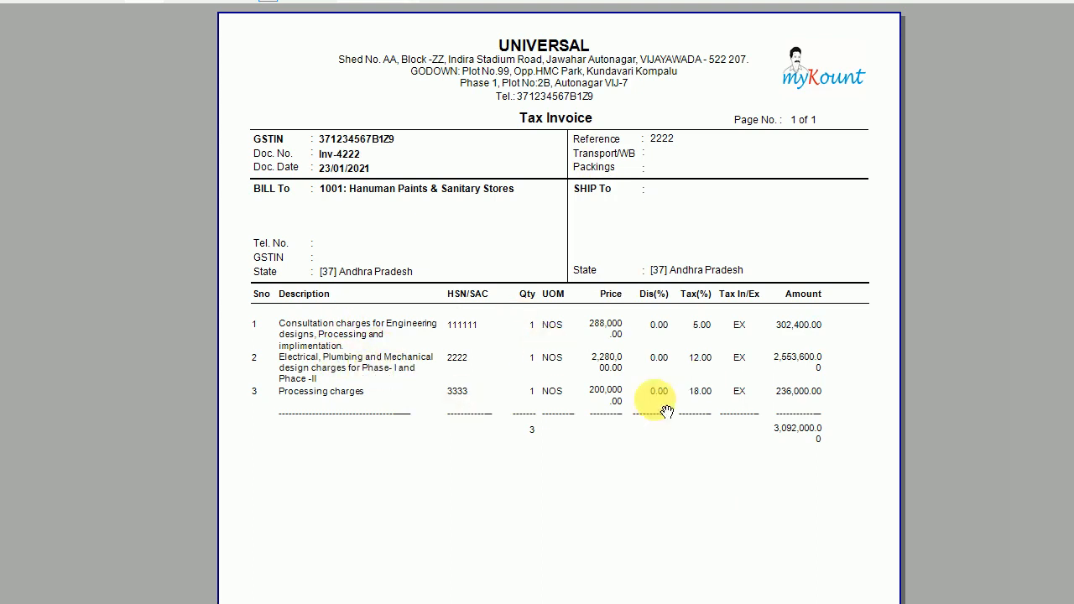
scroll(638, 424, down, 3)
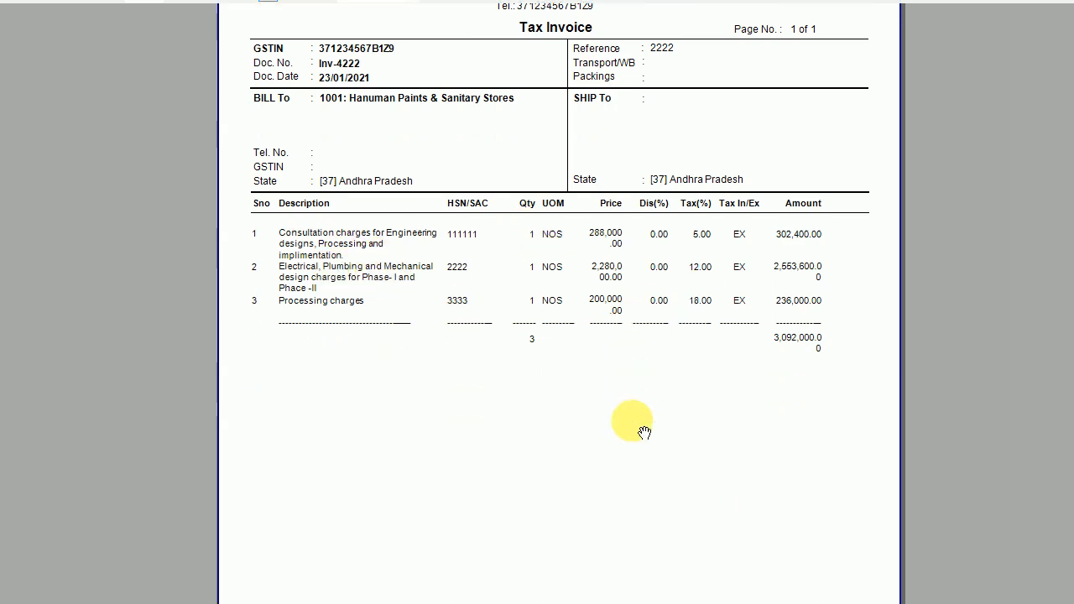
scroll(642, 432, down, 5)
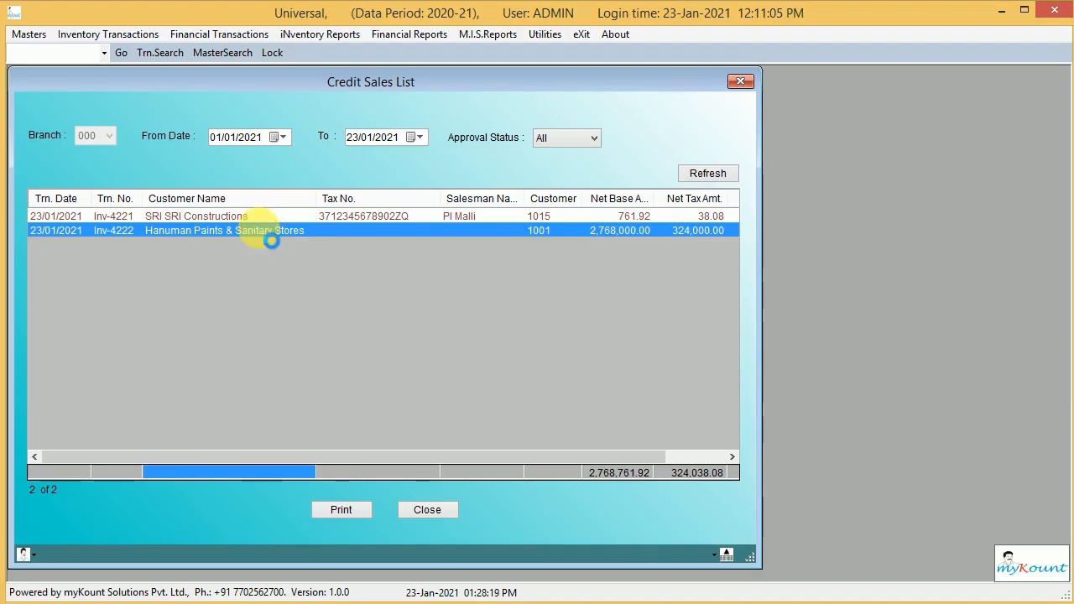
Step: Widen the Price and Amount columns in the Hanuman Paints & Sanitary Stores sale and regenerate its Tax Invoice with 15 blank rows
double_click(272, 234)
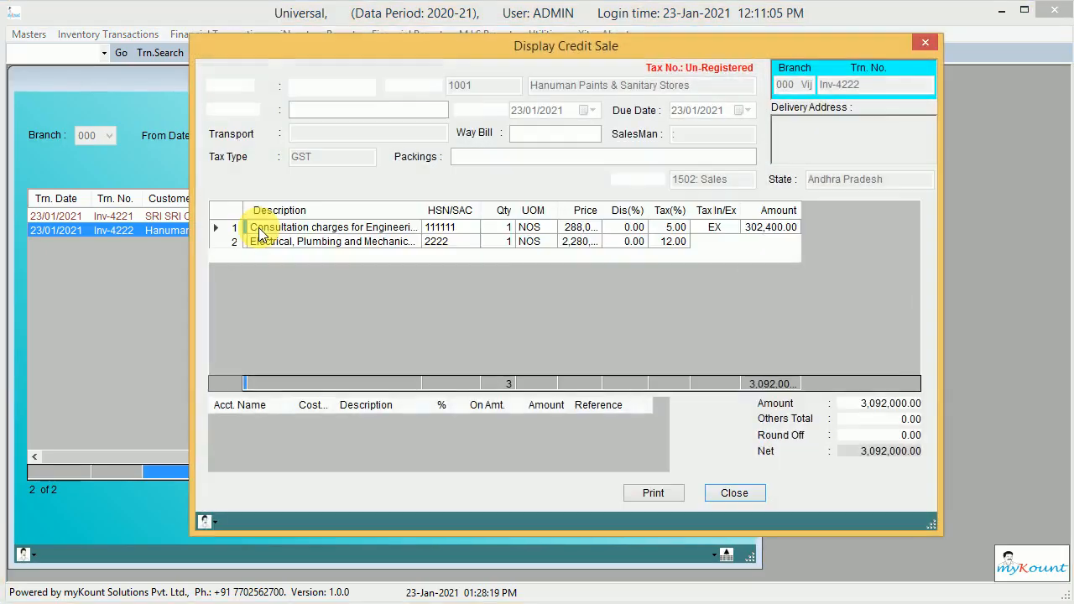
drag(617, 219, 648, 219)
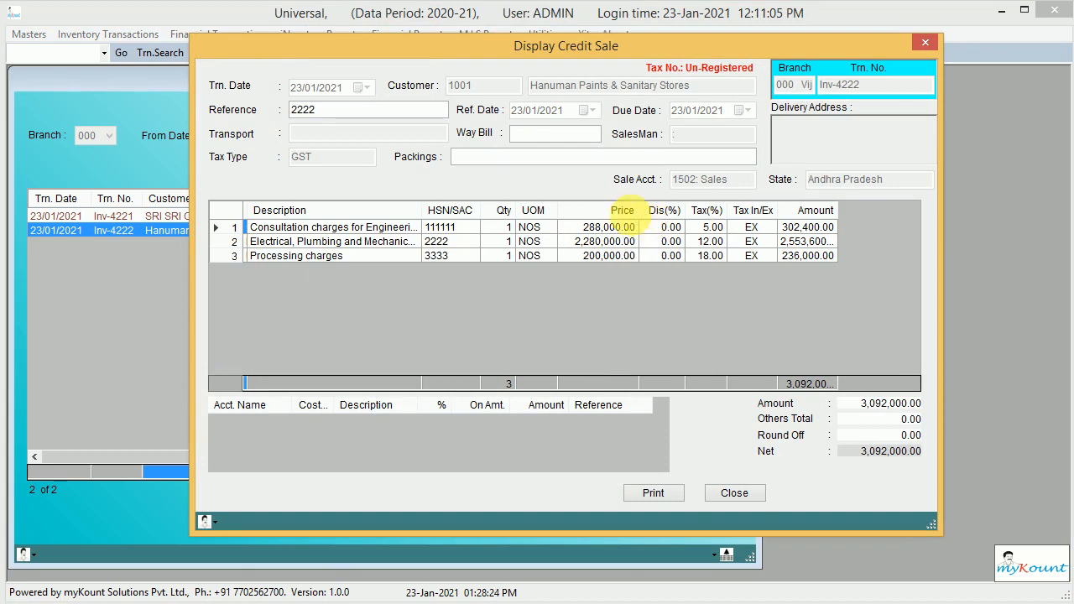
drag(743, 213, 884, 215)
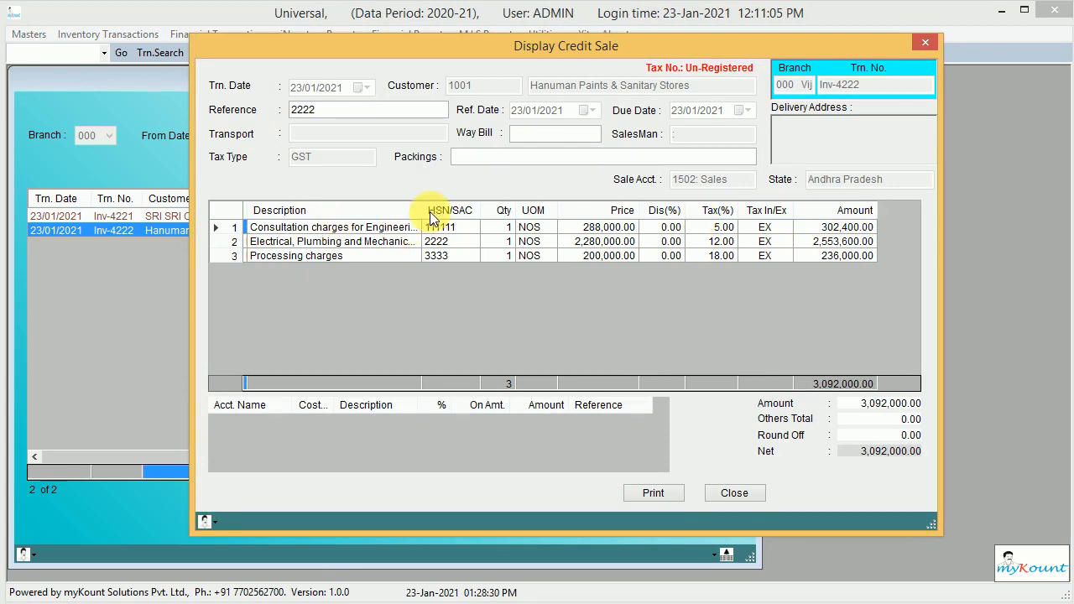
click(655, 494)
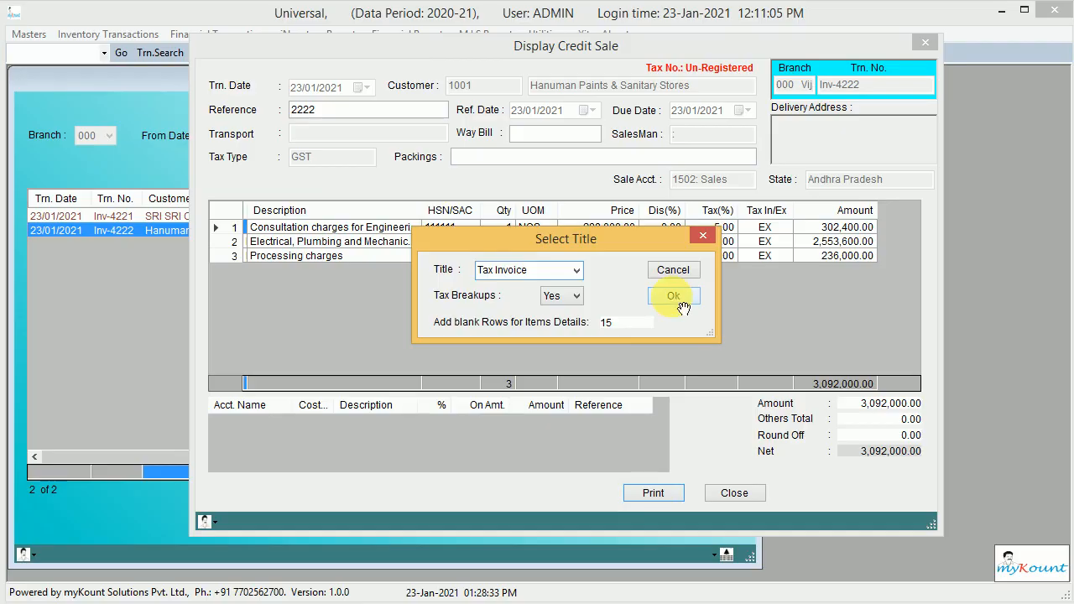
click(674, 297)
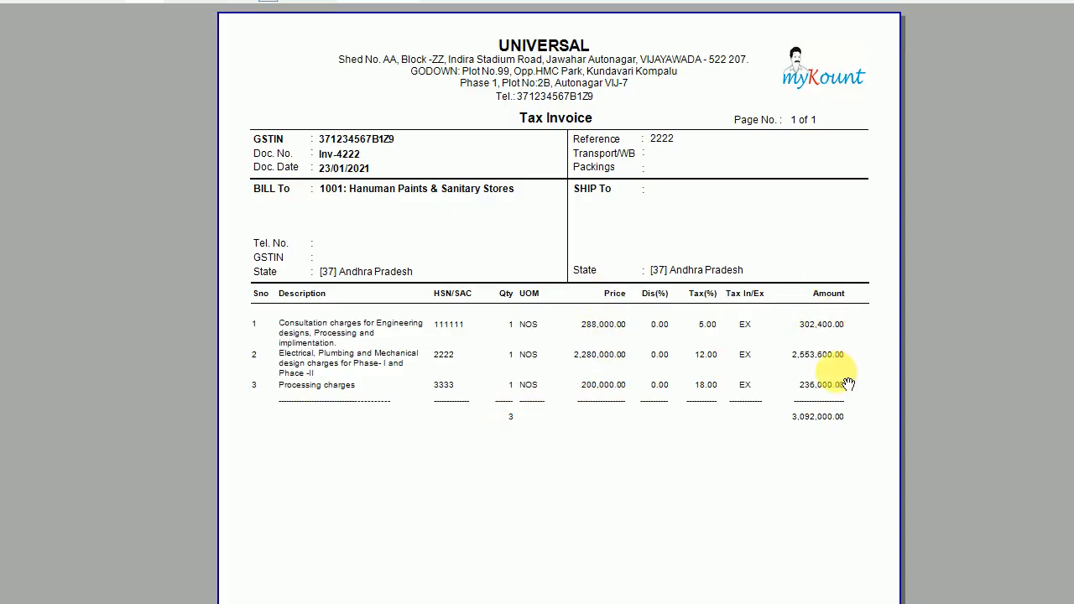
Step: Review the Hanuman Paints & Sanitary Stores invoice from the item lines down to the tax details, total and signature section
scroll(436, 438, down, 2)
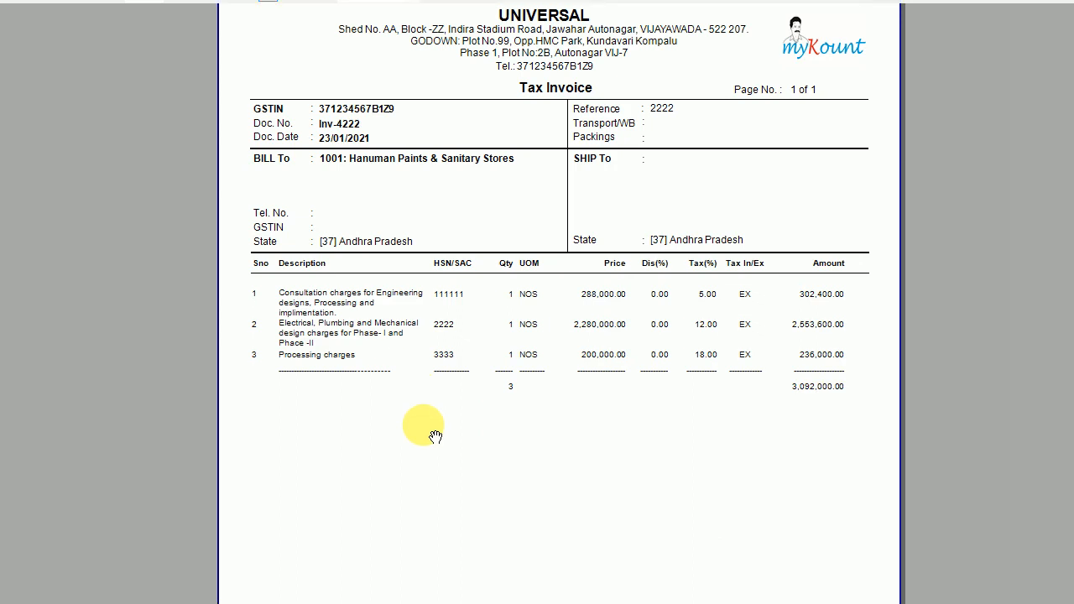
scroll(435, 437, up, 2)
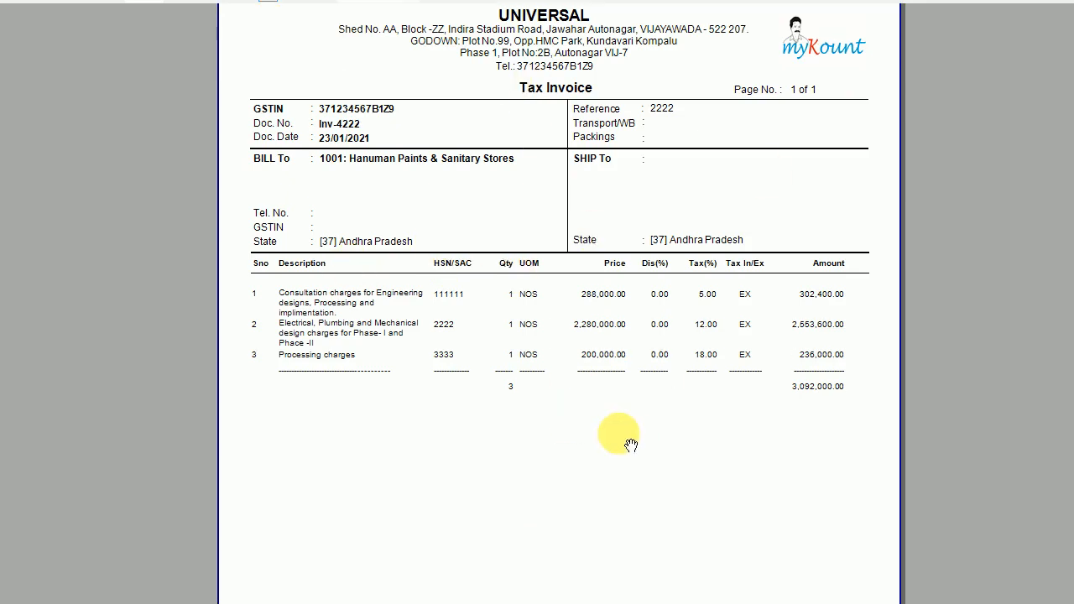
scroll(628, 434, down, 3)
scroll(639, 443, down, 5)
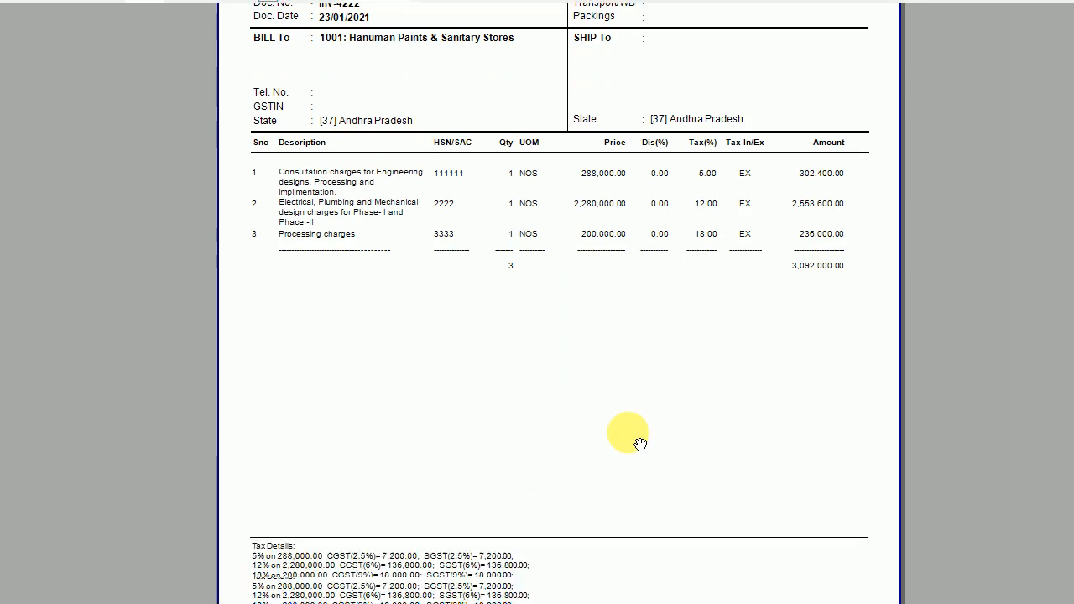
scroll(639, 443, down, 2)
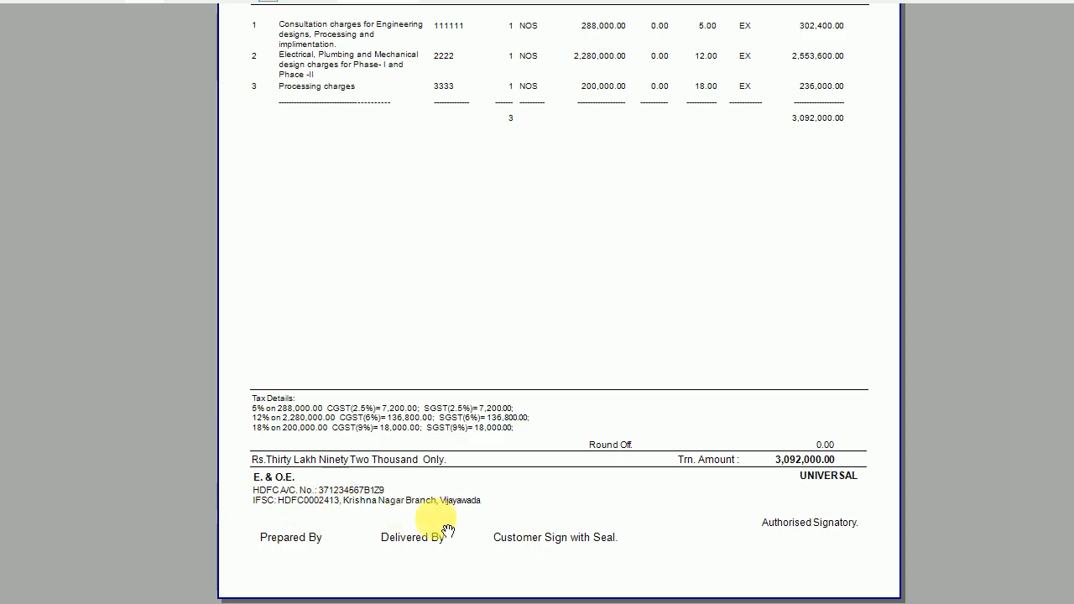
scroll(750, 403, up, 1)
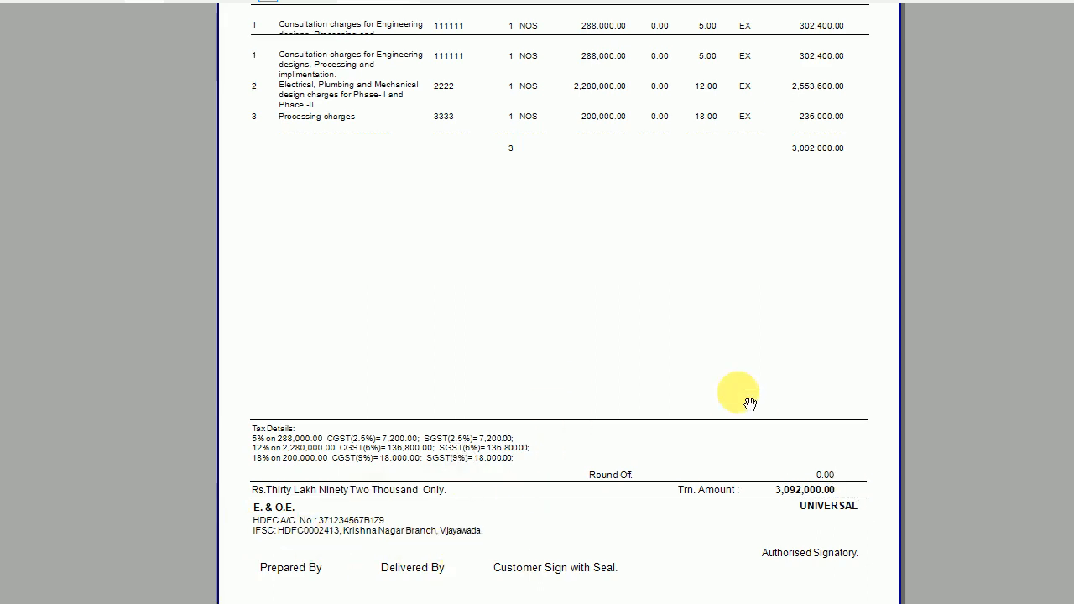
scroll(750, 403, up, 6)
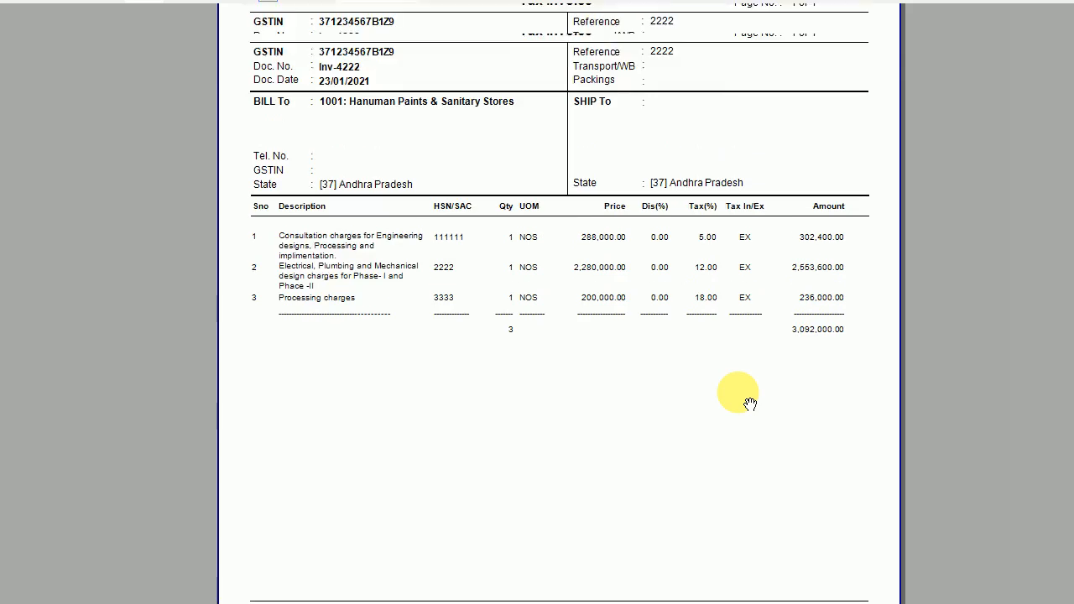
scroll(750, 403, up, 1)
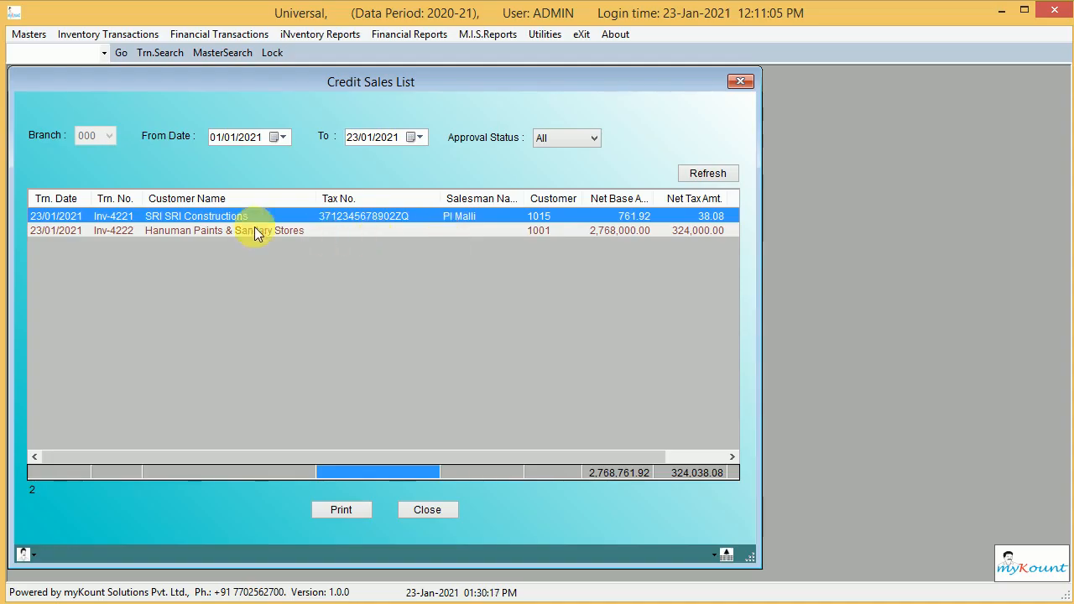
Step: Widen the Item Name column in the SRI SRI Constructions sale and generate its Tax Invoice with tax breakups and 14 blank rows
double_click(246, 217)
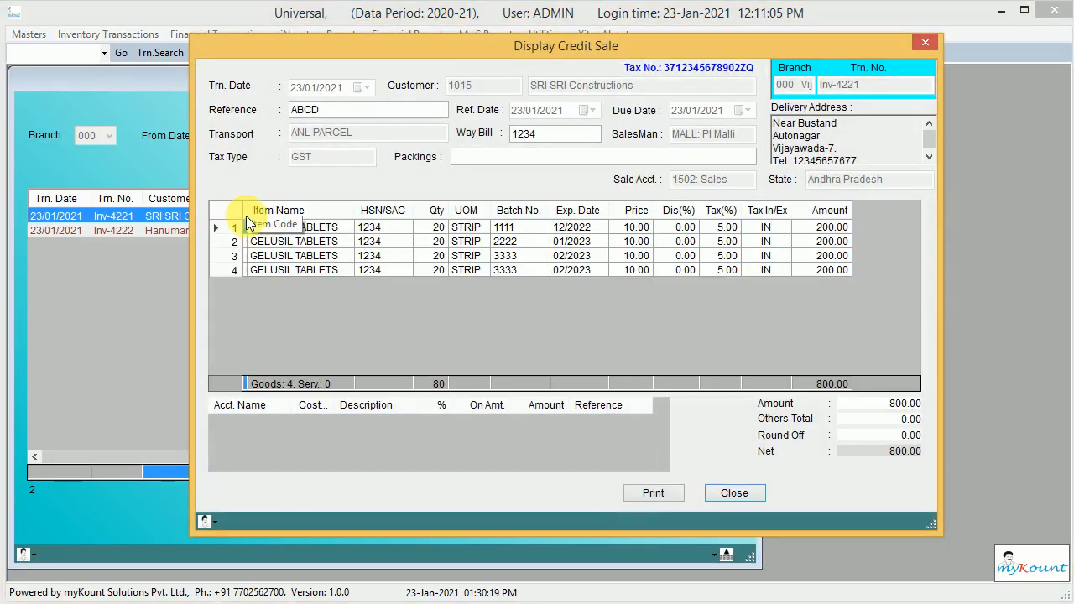
drag(367, 212, 379, 214)
click(653, 493)
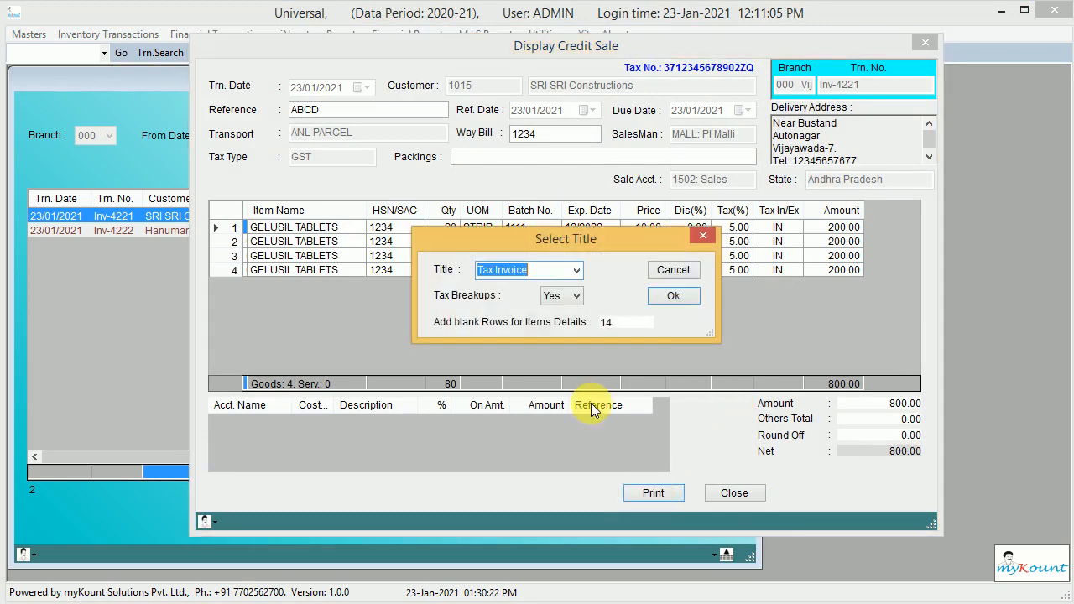
click(682, 295)
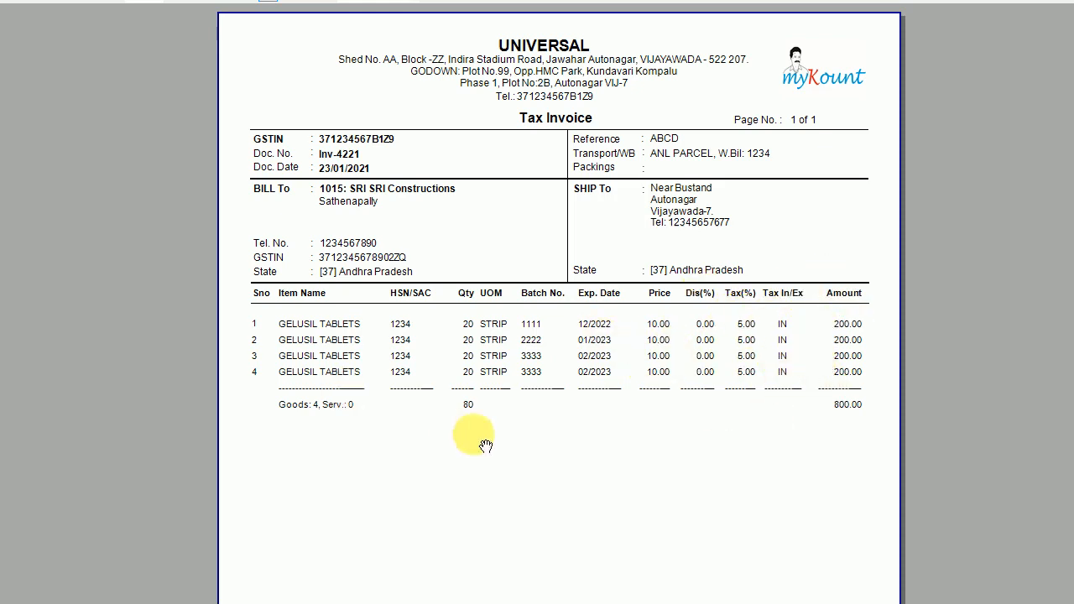
Step: Review the SRI SRI Constructions invoice, including batch numbers, expiry dates, shipping details and tax breakup, and close the preview
scroll(574, 485, down, 3)
scroll(574, 485, down, 2)
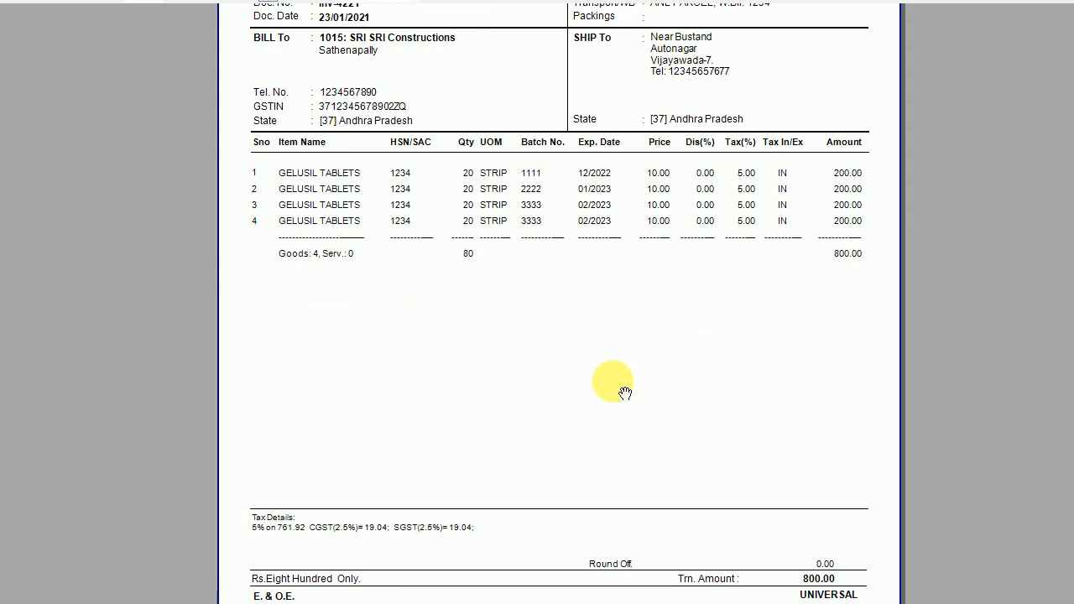
scroll(755, 397, up, 4)
scroll(755, 398, down, 5)
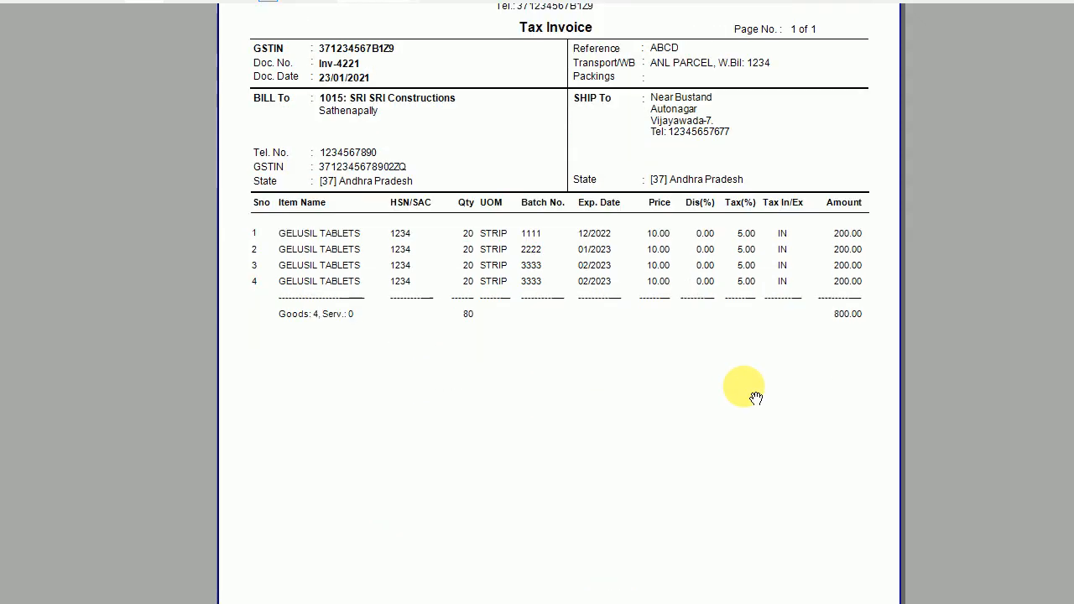
scroll(417, 480, down, 3)
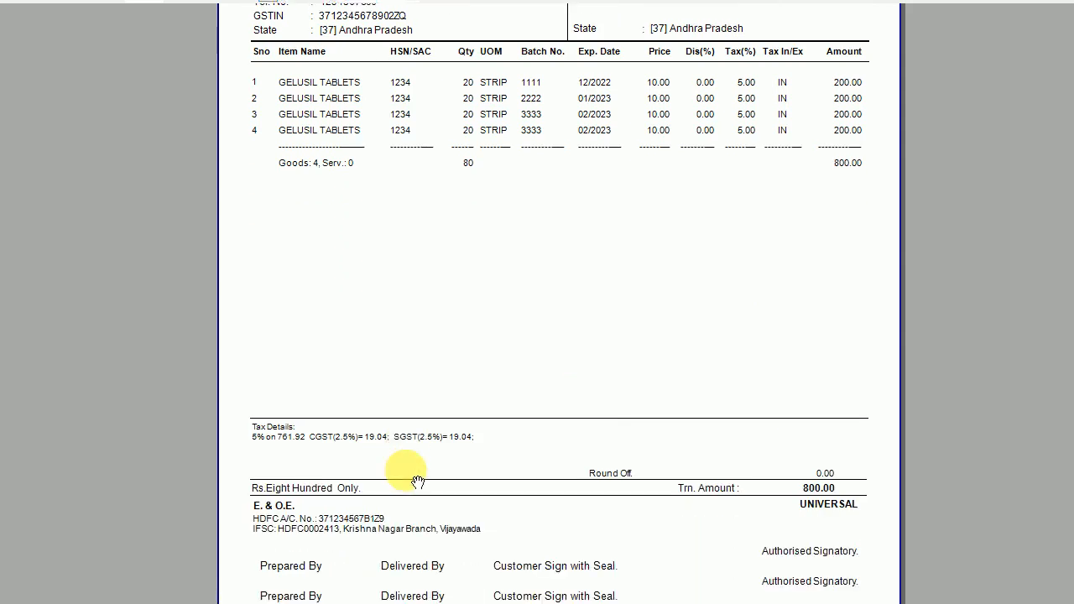
scroll(523, 371, up, 5)
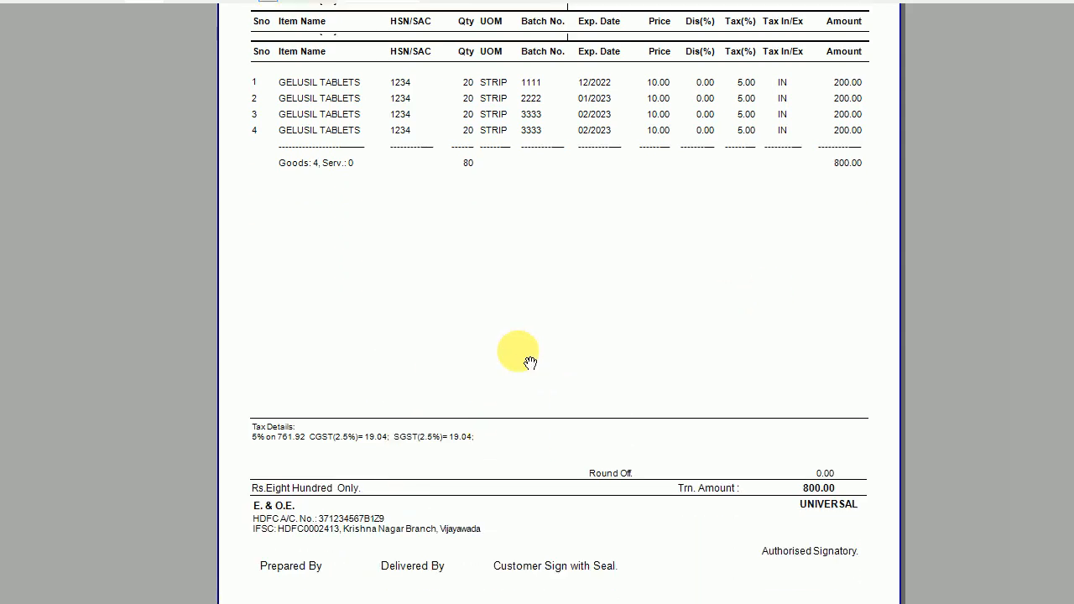
scroll(530, 362, up, 1)
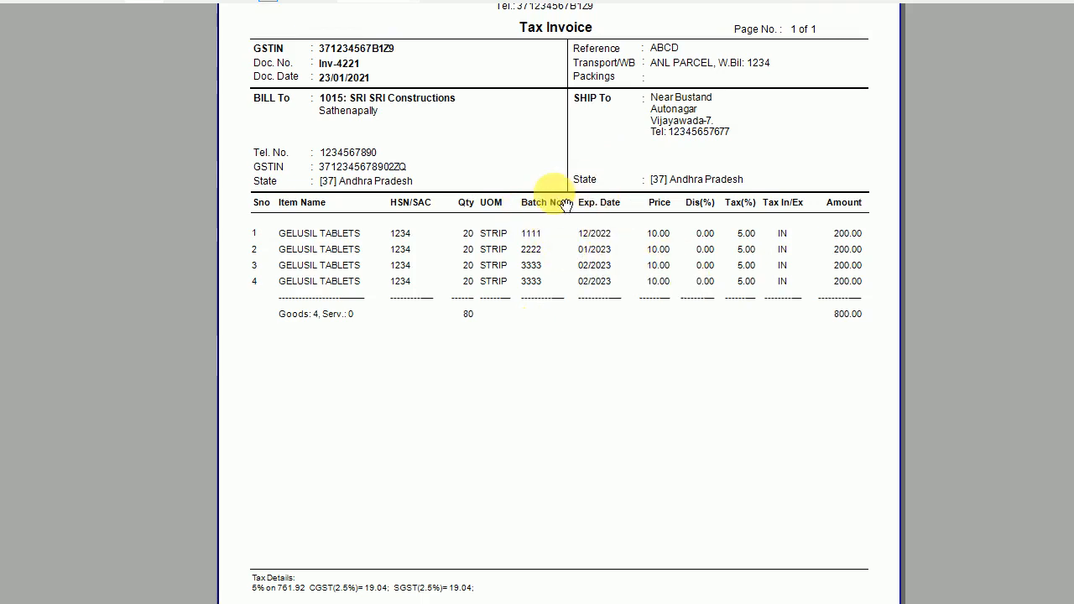
scroll(606, 407, up, 1)
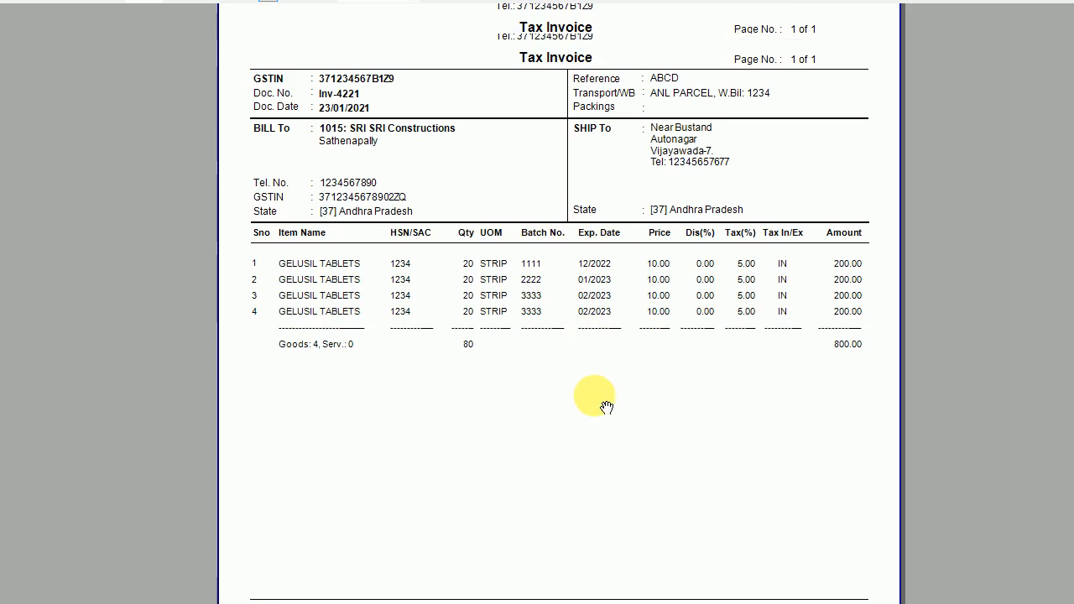
scroll(606, 407, up, 1)
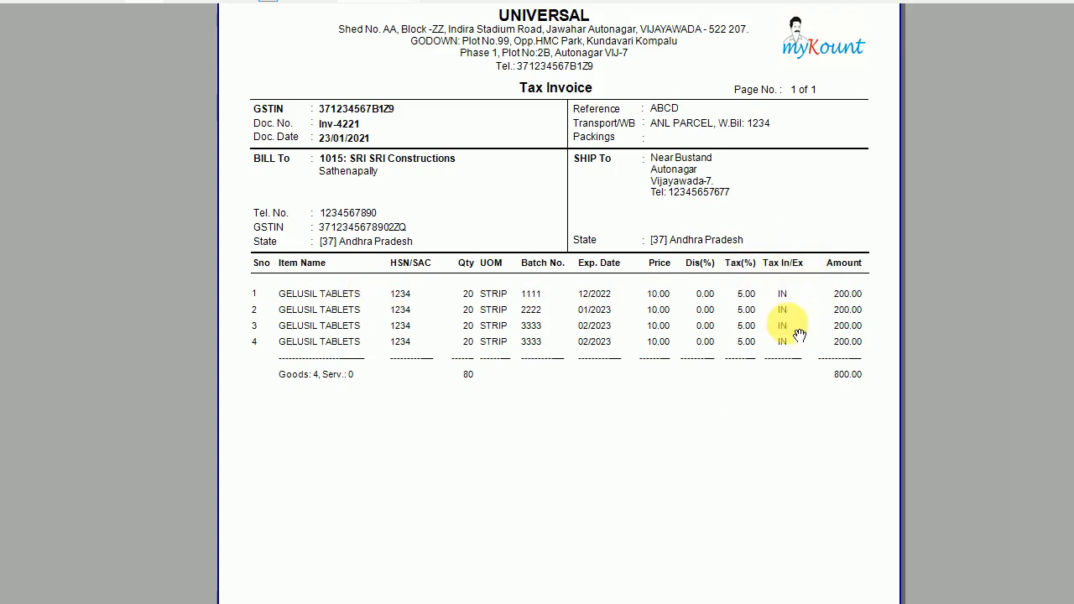
key(Escape)
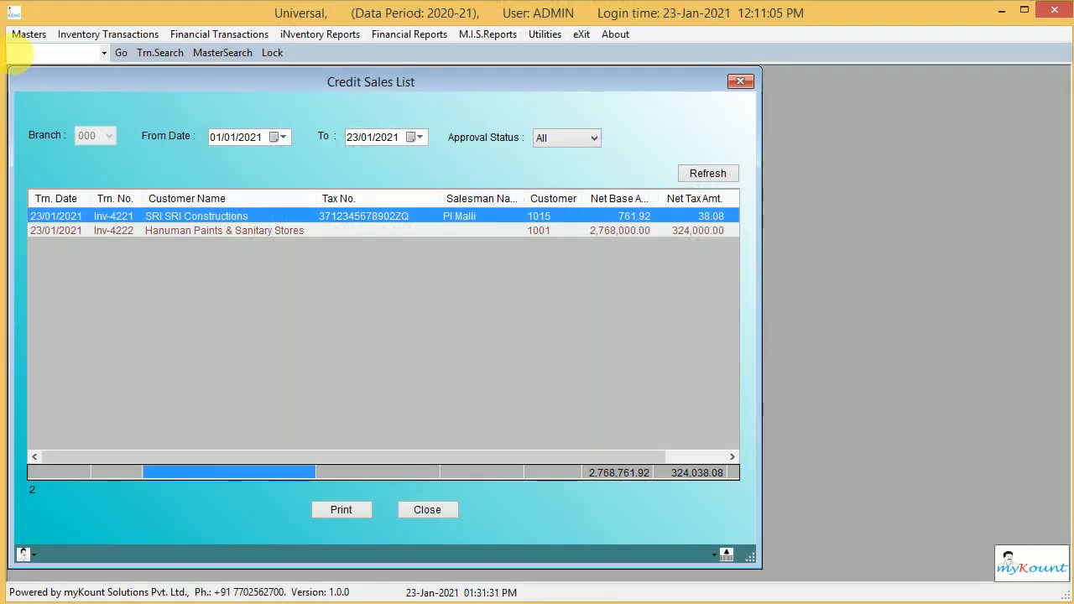
Step: Start a new credit sale entry and open the column customization for its item grid
click(105, 34)
mouse_move(114, 72)
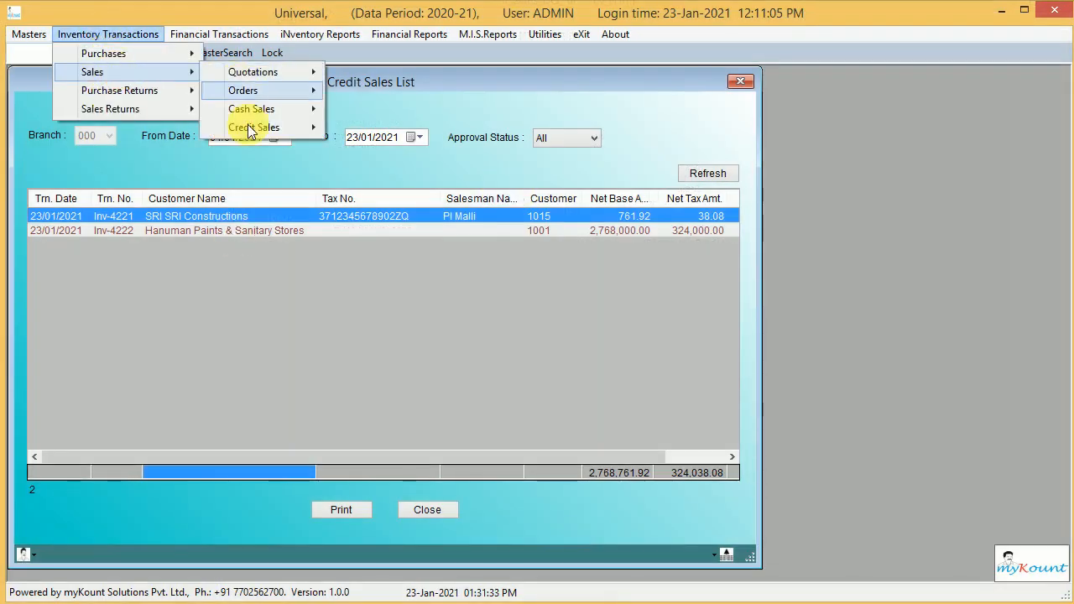
click(353, 128)
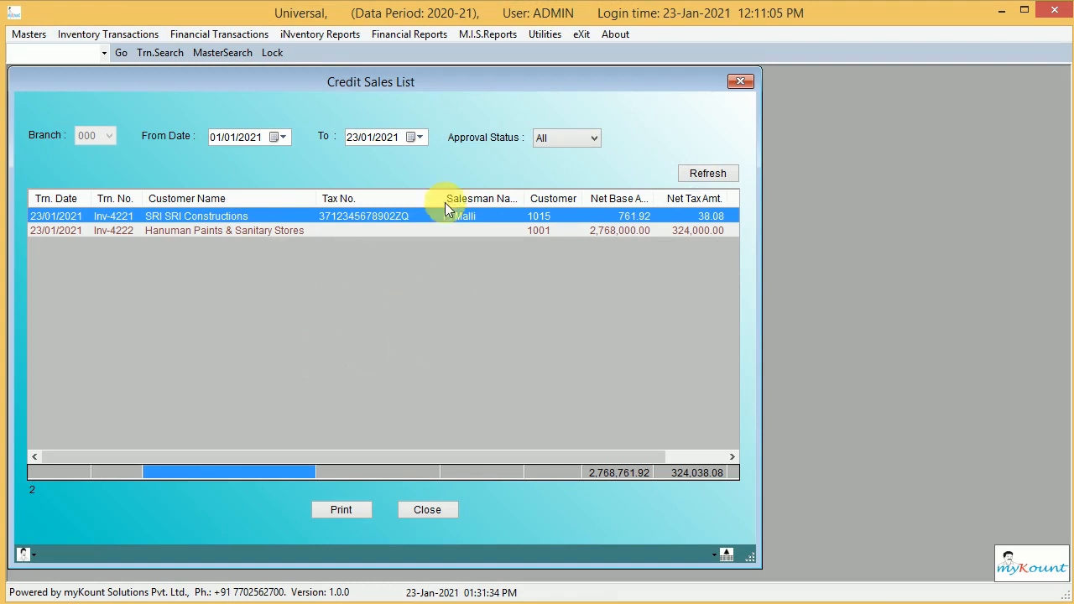
right_click(373, 308)
click(423, 317)
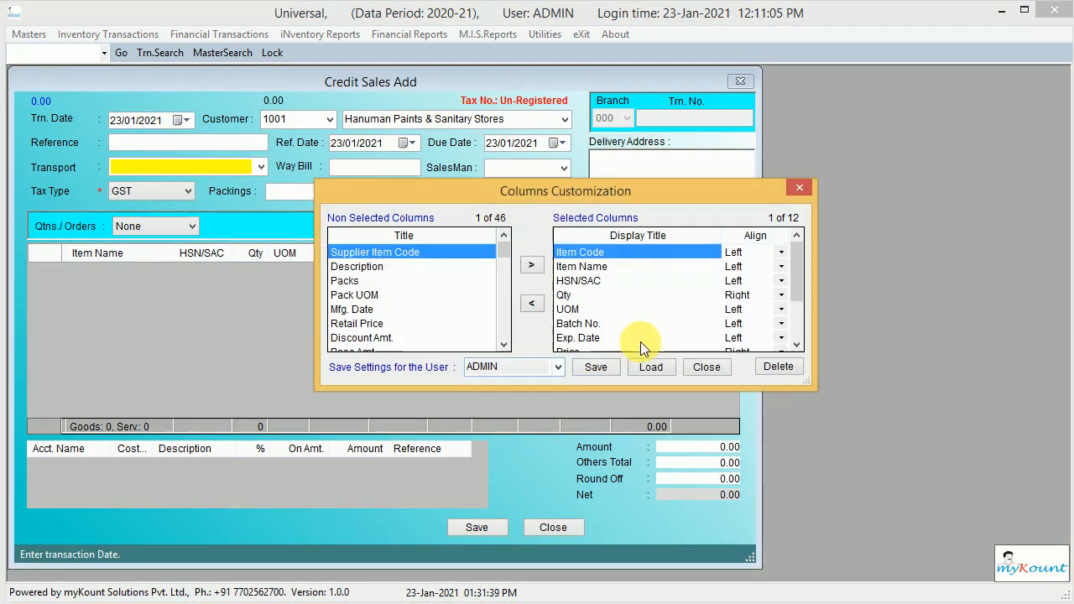
Step: Examine the selected columns around Batch No. and browse the non-selected columns available for the credit sale grid
click(643, 324)
scroll(378, 319, down, 3)
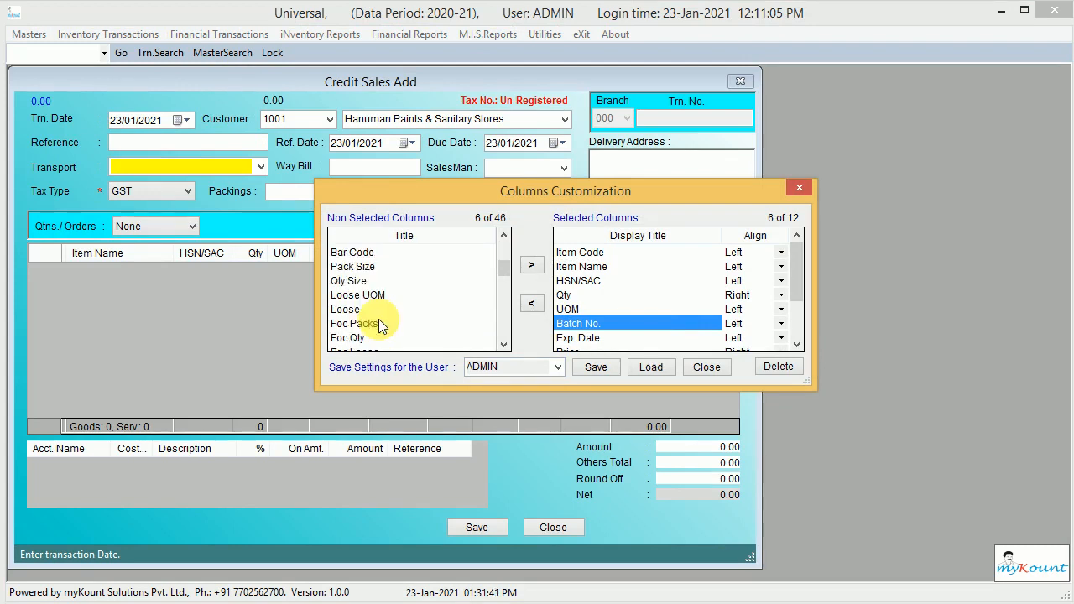
scroll(379, 319, down, 3)
scroll(379, 318, down, 3)
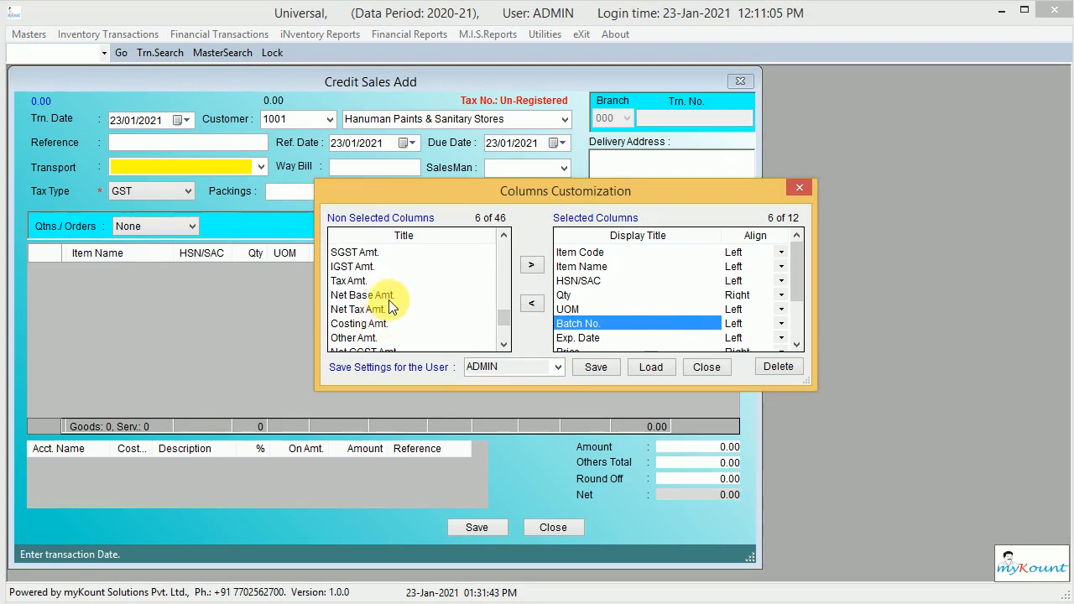
Step: Add the Tax Amt. column to the selected columns of the credit sale grid, directly after Tax In/Ex
click(504, 343)
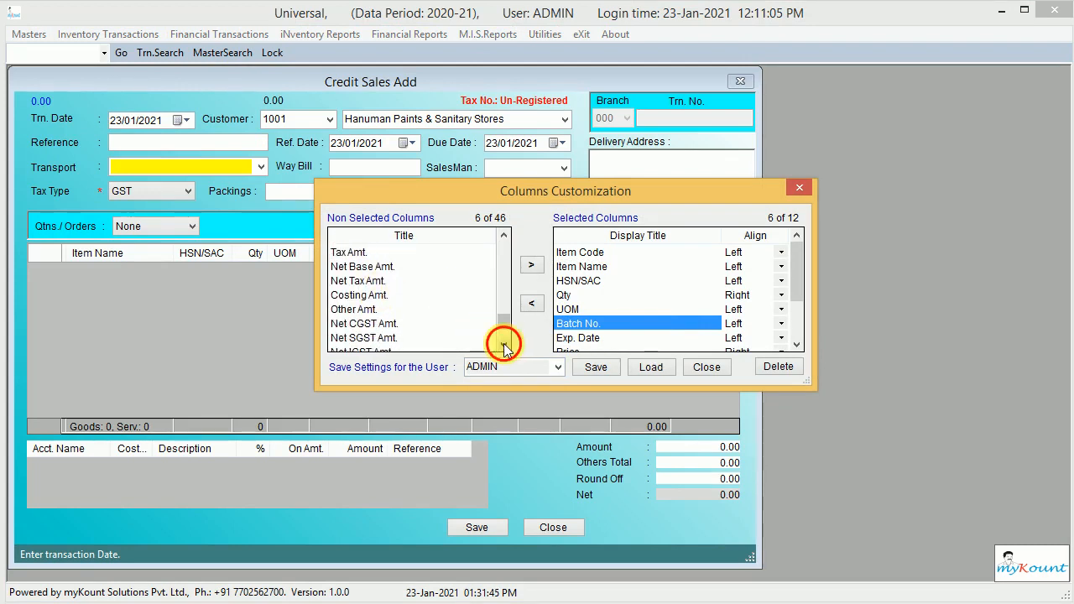
click(505, 235)
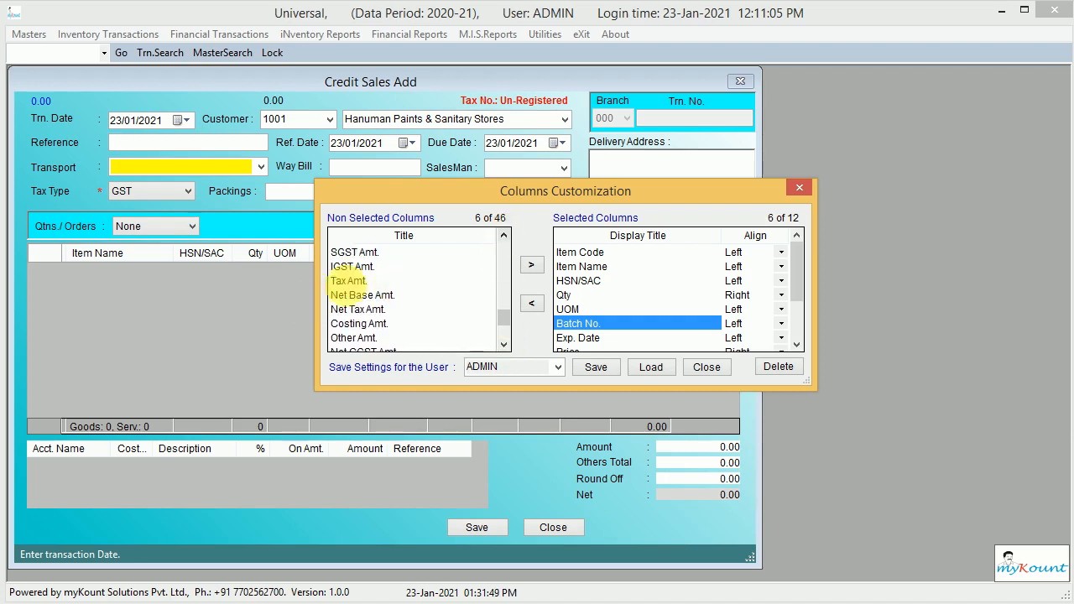
click(345, 282)
scroll(802, 261, down, 2)
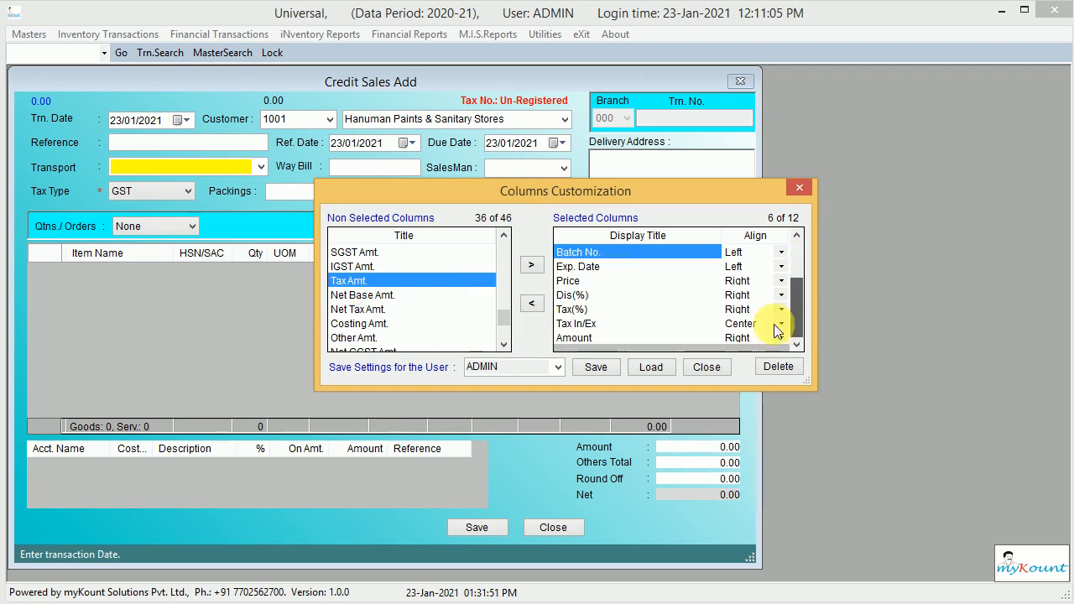
click(746, 323)
click(533, 265)
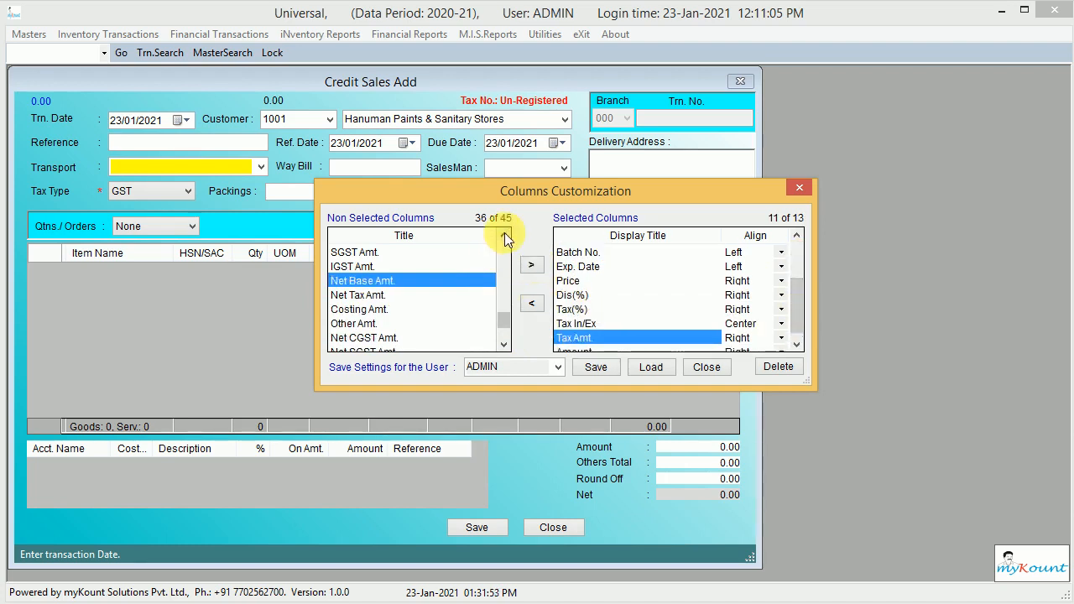
Step: Find Base Amt. among the non-selected columns and add it to the selected columns directly after Tax Amt
click(505, 238)
click(504, 237)
click(505, 237)
click(504, 237)
click(505, 237)
click(505, 237)
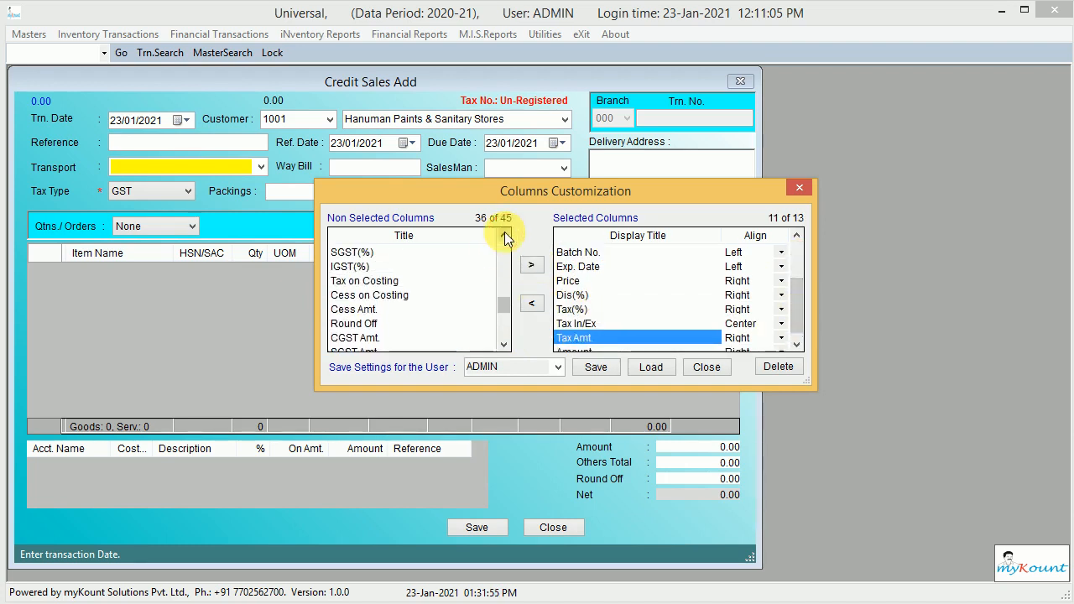
click(504, 238)
click(504, 237)
click(504, 237)
click(505, 238)
click(504, 237)
click(504, 235)
click(505, 236)
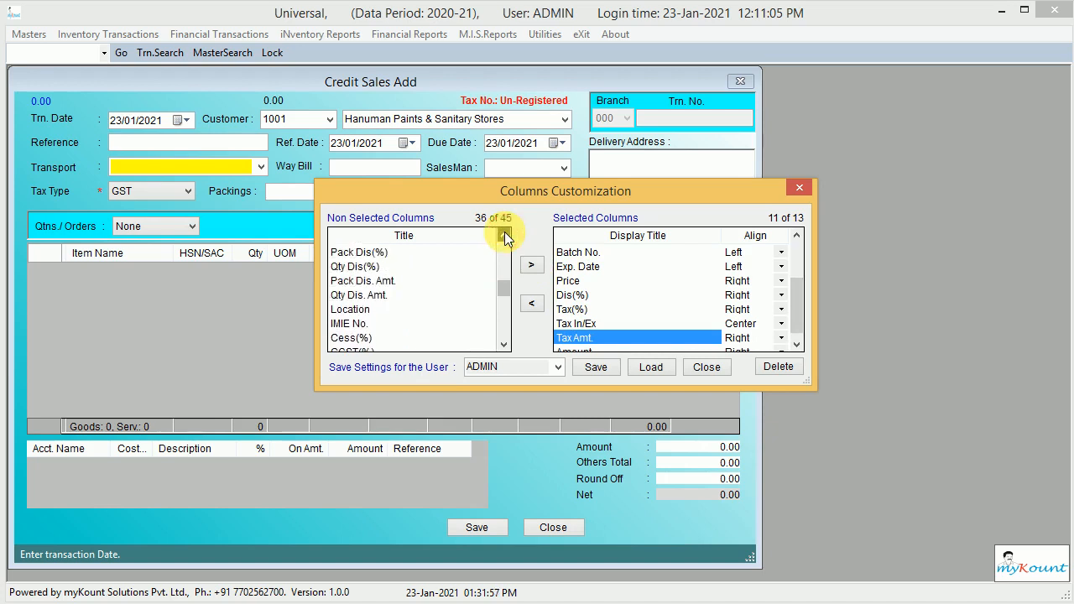
click(505, 235)
click(505, 235)
click(505, 236)
click(504, 236)
click(504, 235)
click(505, 236)
click(504, 235)
click(504, 236)
click(504, 236)
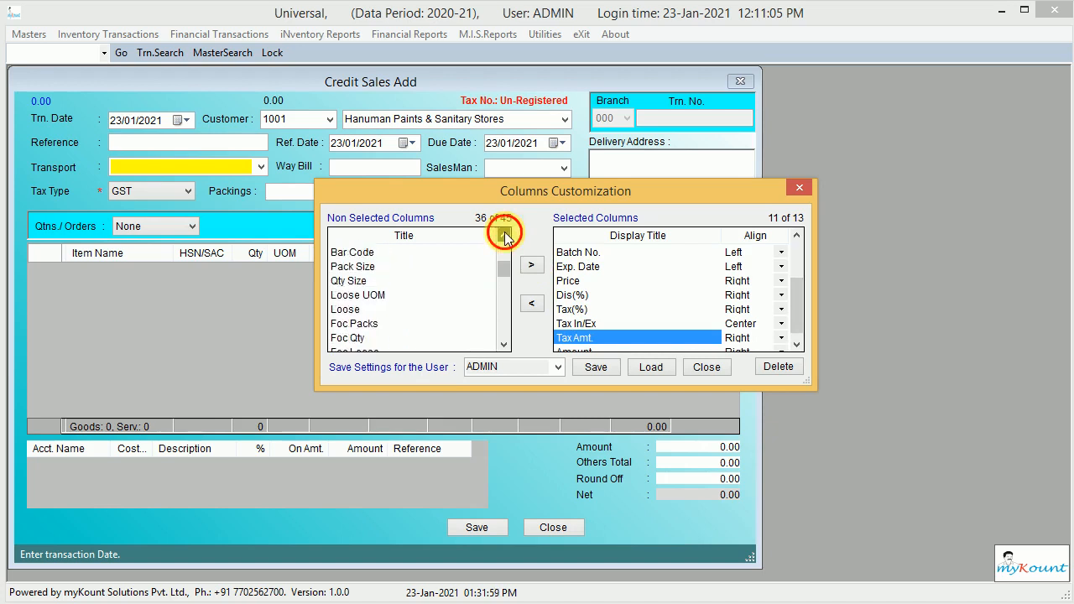
click(504, 236)
click(505, 236)
click(505, 236)
click(411, 266)
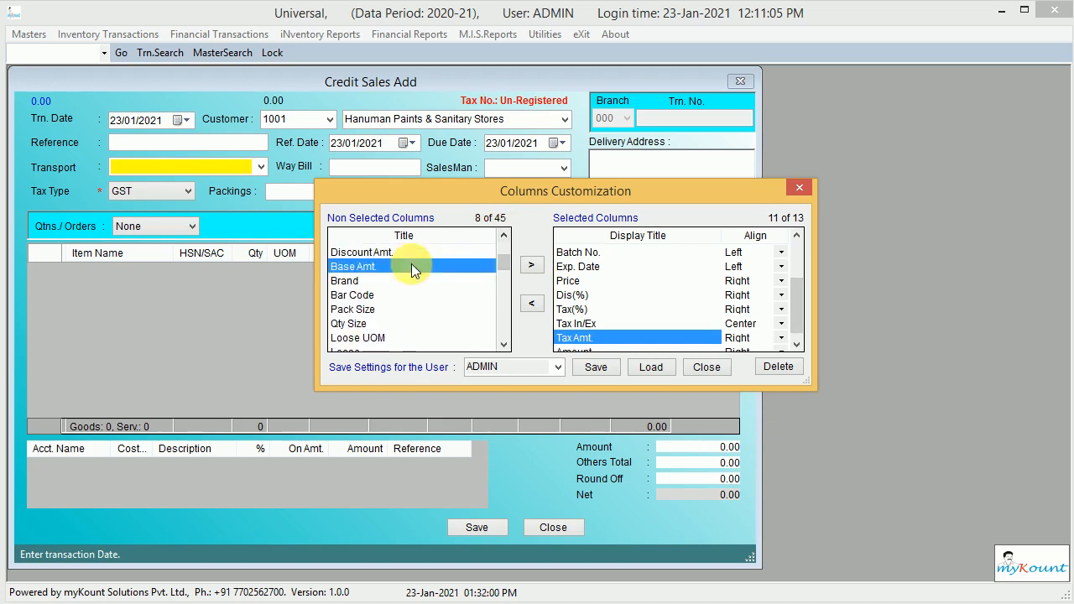
click(530, 265)
Step: Check the added columns in the selected list and close the column customization without saving
click(796, 345)
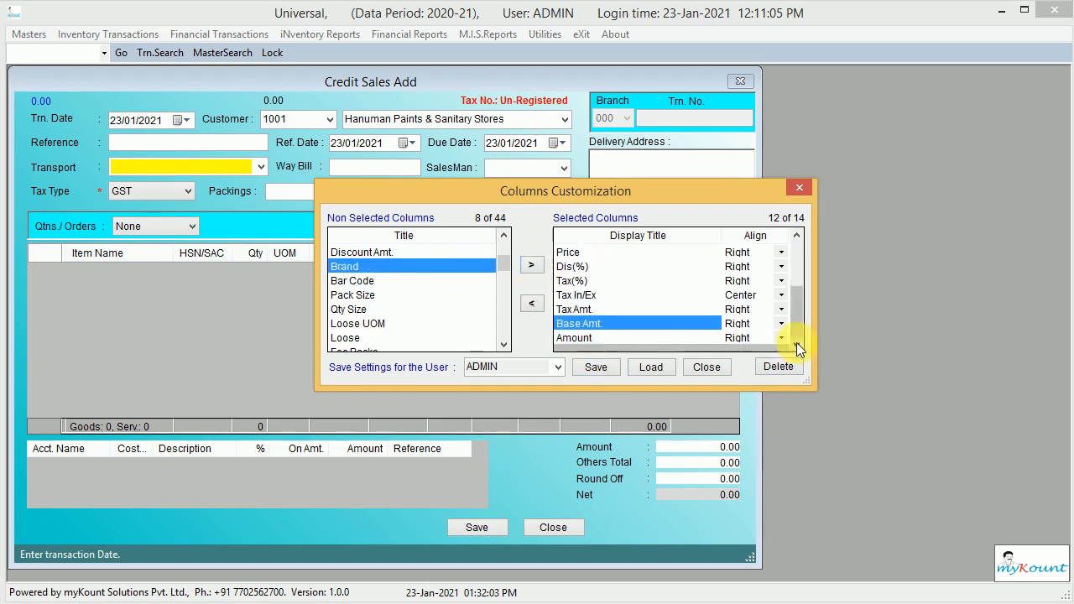
click(597, 311)
click(592, 324)
drag(731, 189, 669, 203)
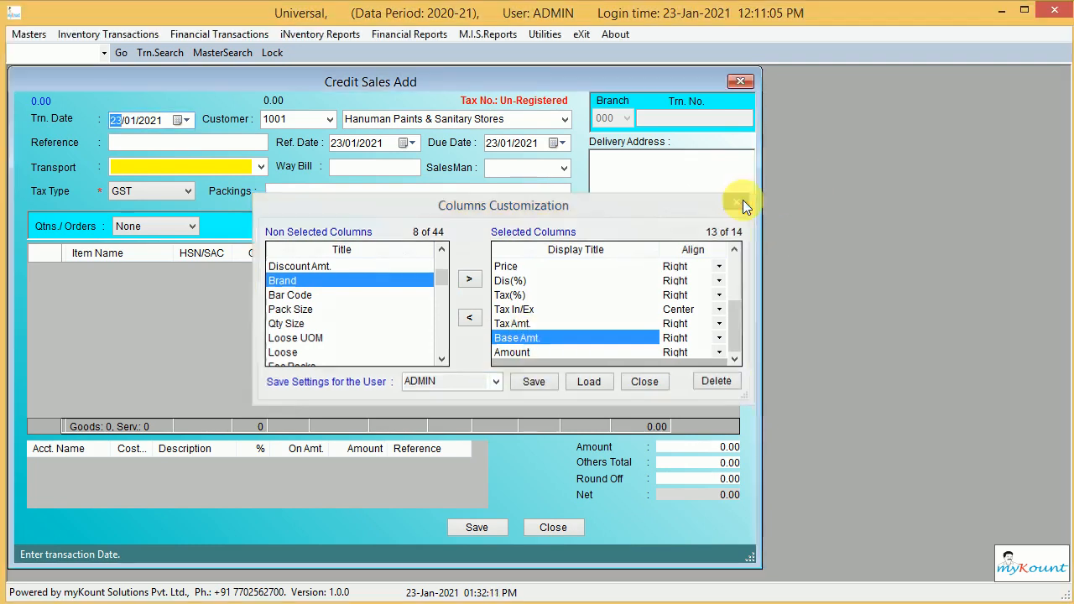
click(743, 201)
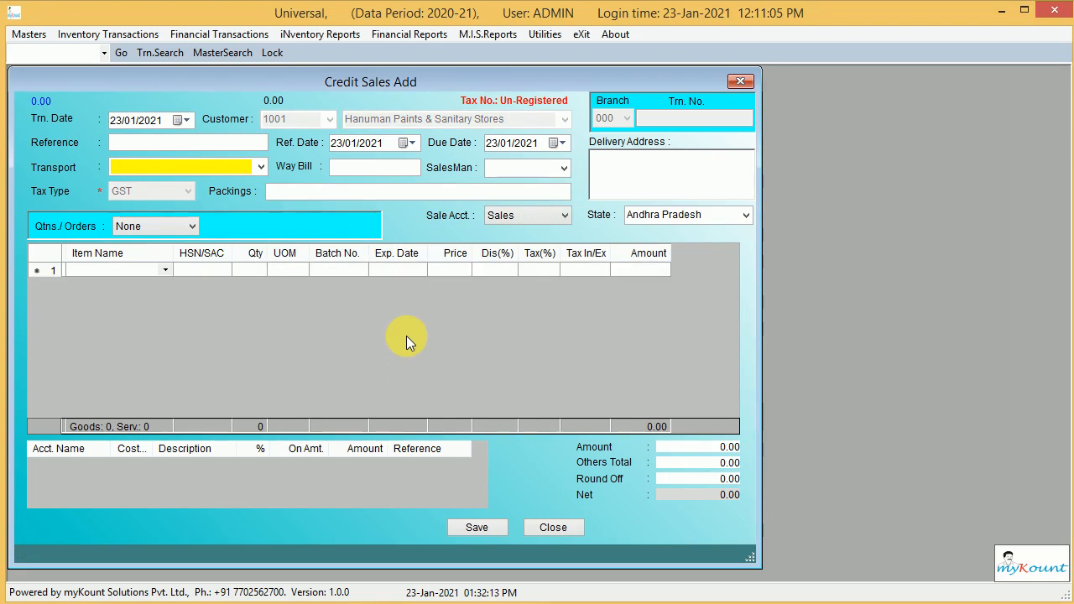